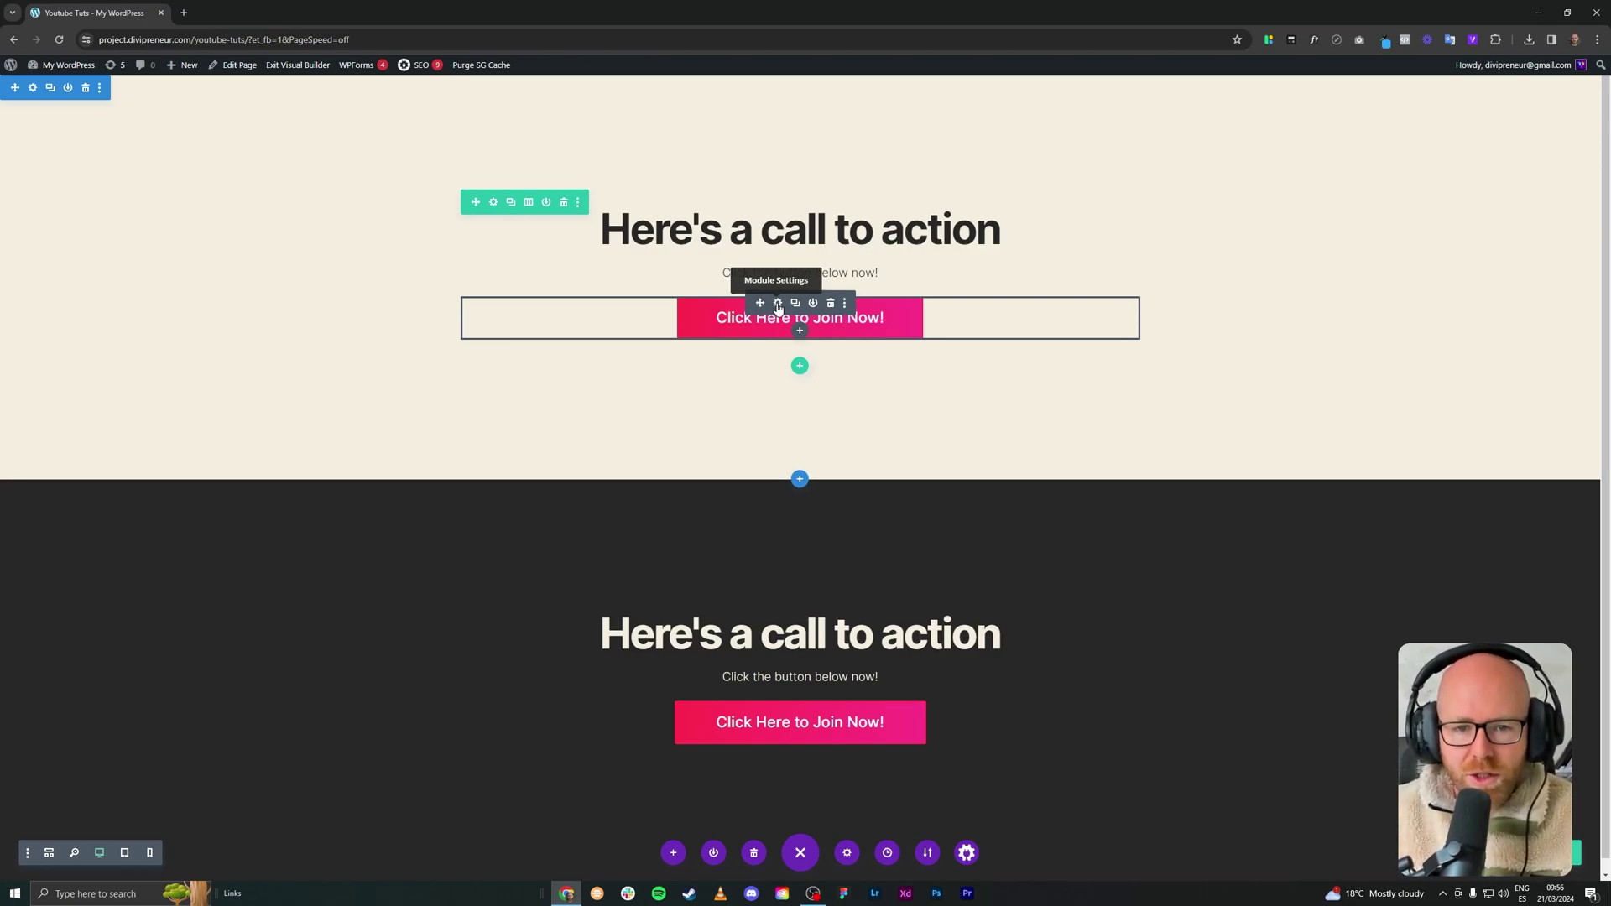
# Open the top call-to-action button's settings and check its label text.
pyautogui.click(777, 304)
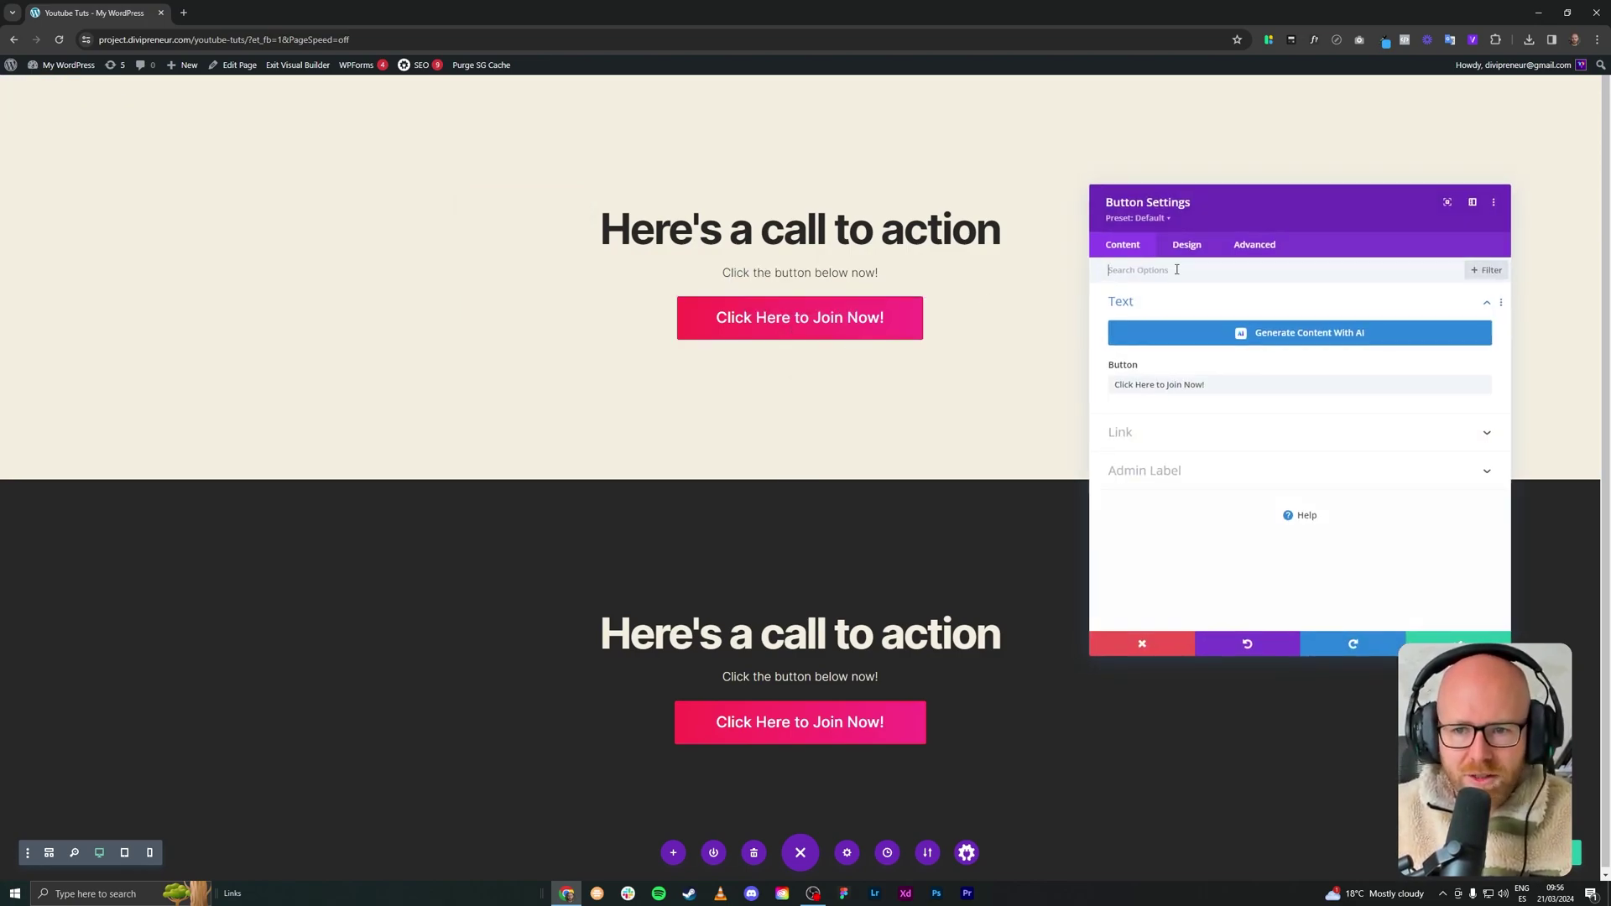
pyautogui.moveTo(1227, 202); pyautogui.dragTo(1224, 157)
pyautogui.tripleClick(1162, 338)
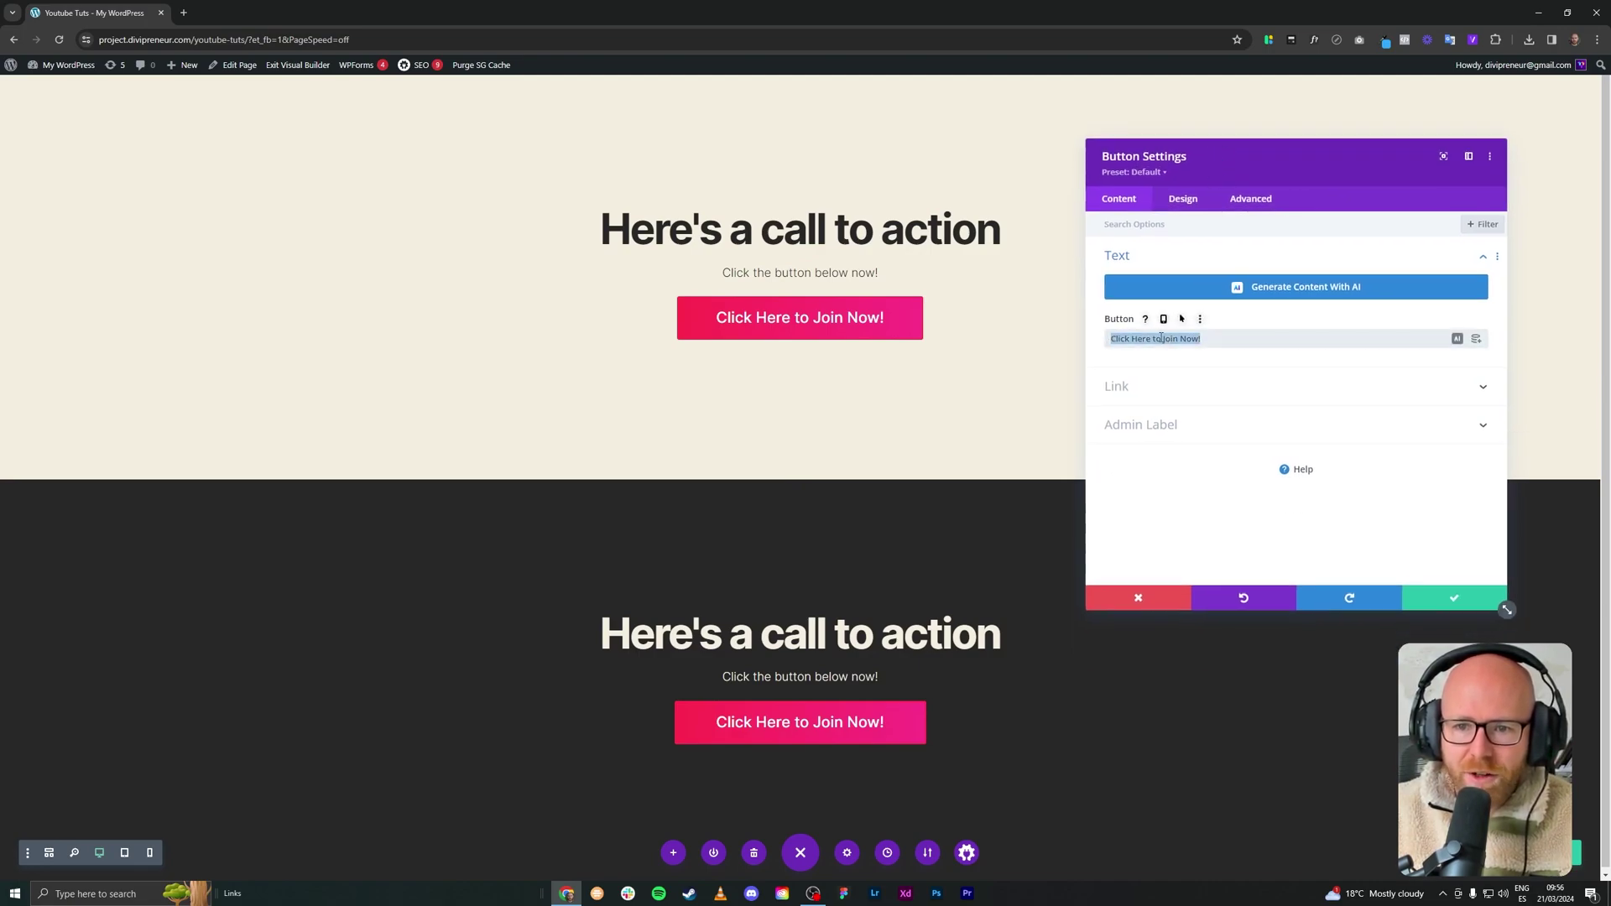
pyautogui.click(1215, 341)
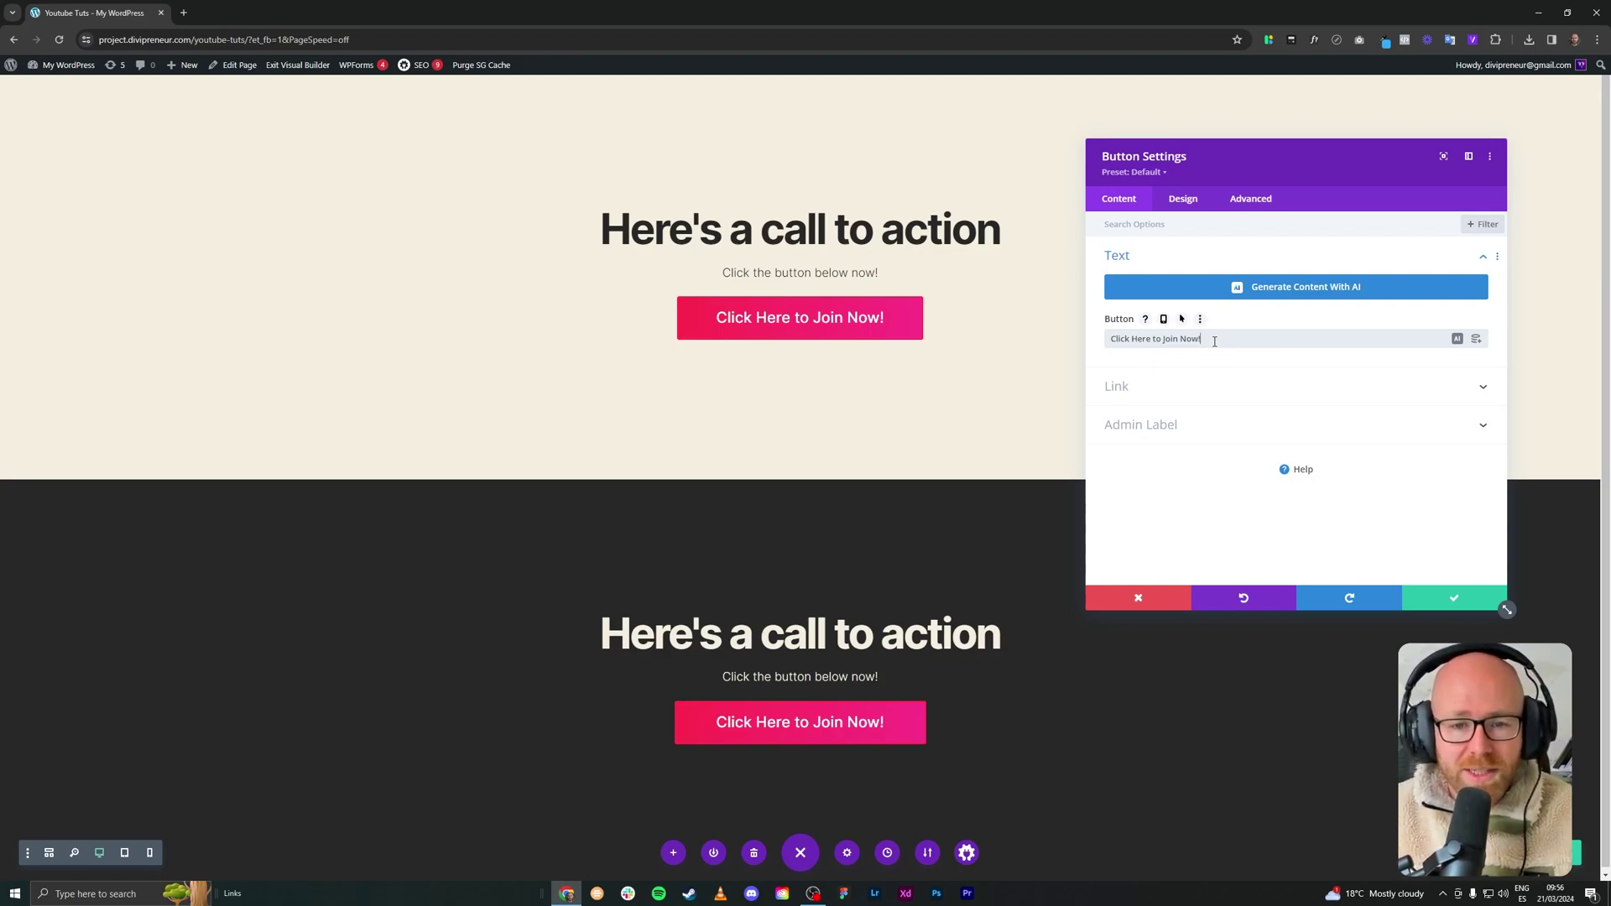
# Give the top button 100px left and right padding on desktop, then preview at tablet width.
pyautogui.click(1190, 203)
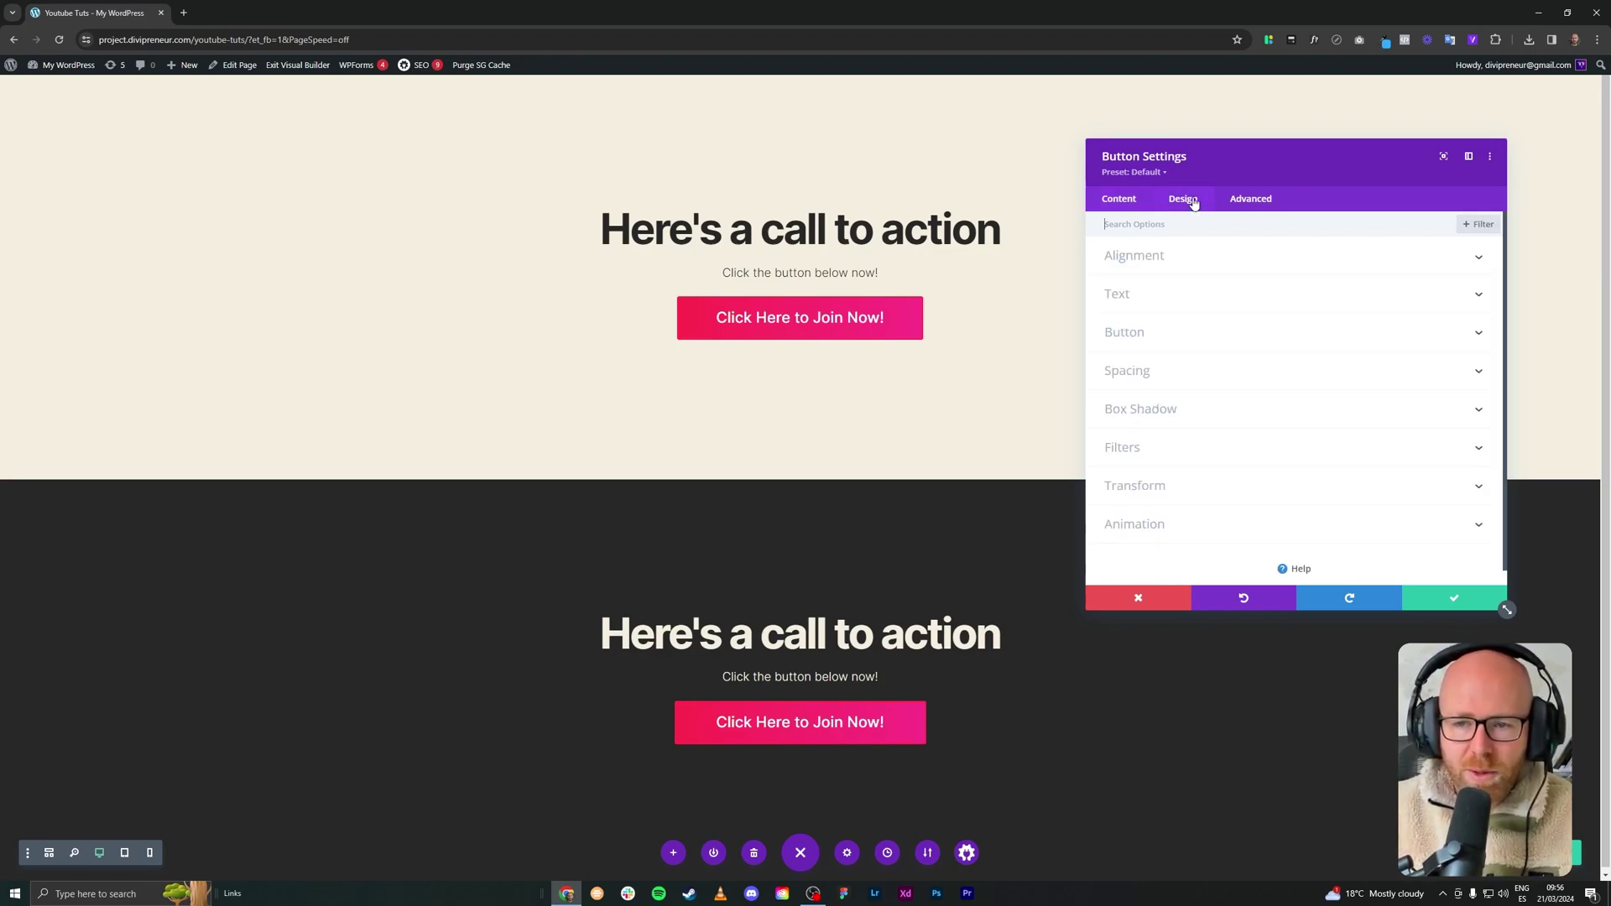
pyautogui.click(1174, 373)
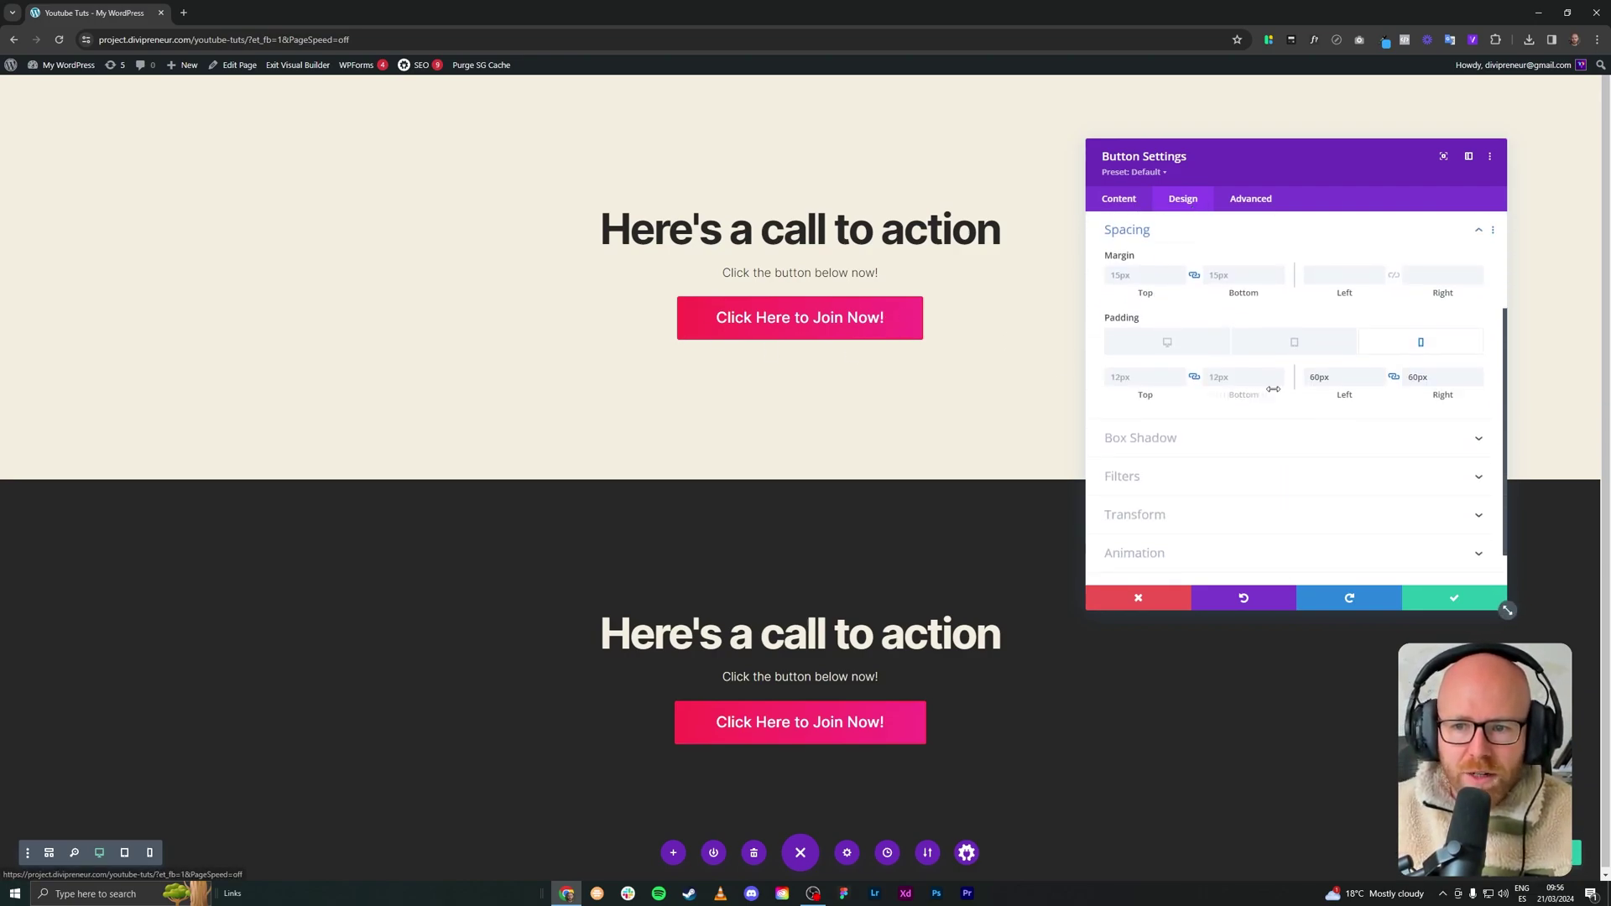
pyautogui.doubleClick(1315, 377)
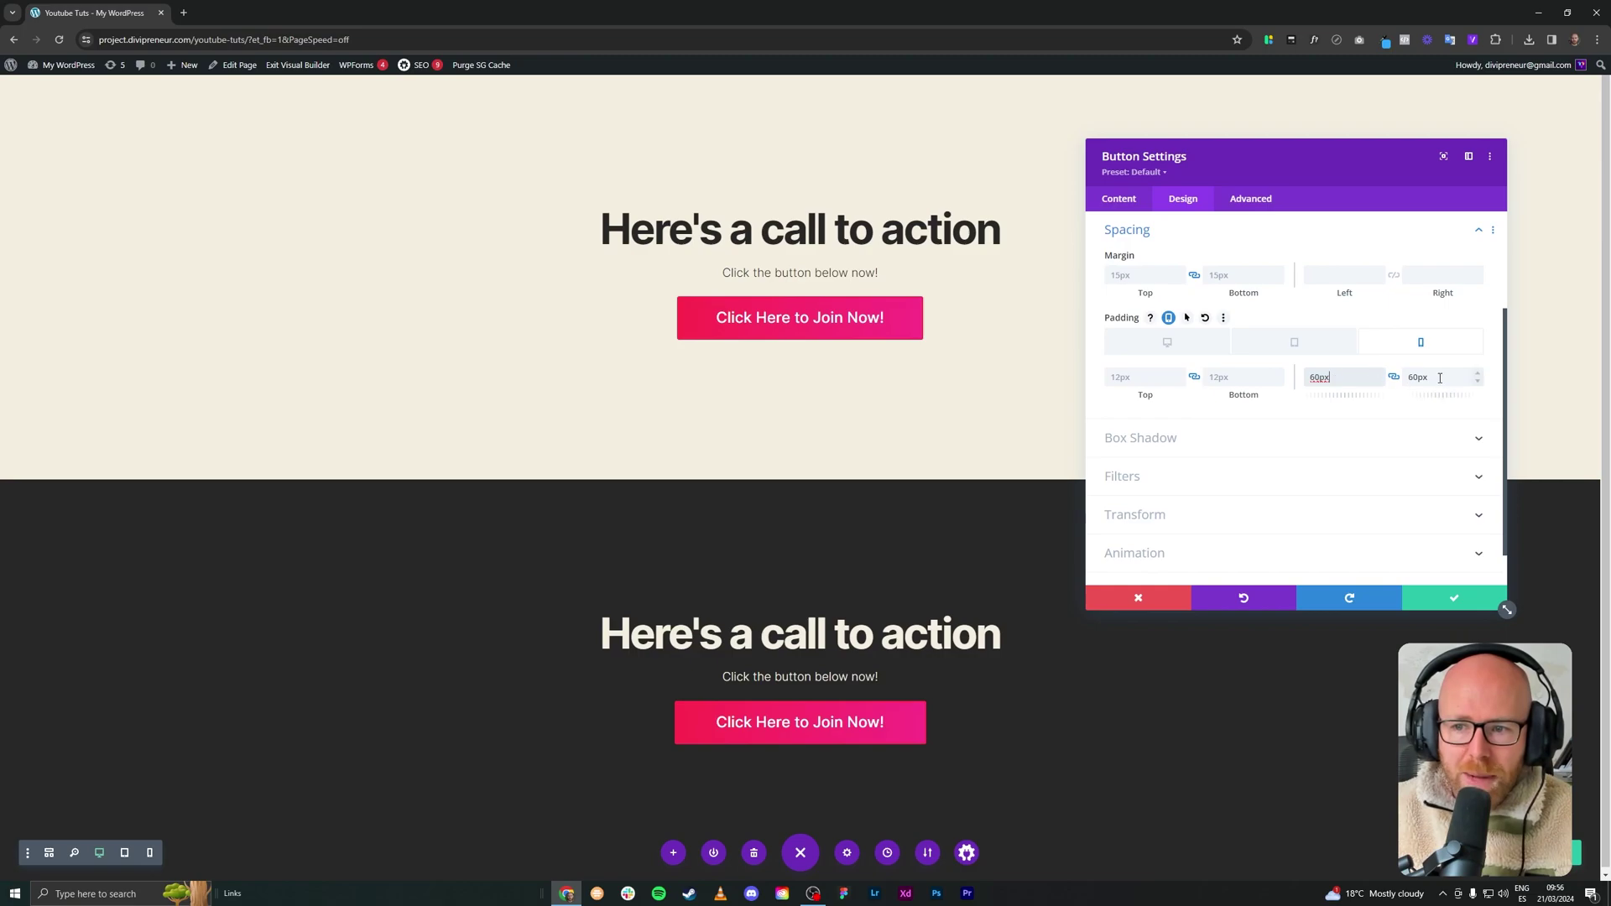
pyautogui.doubleClick(1406, 377)
pyautogui.click(1169, 342)
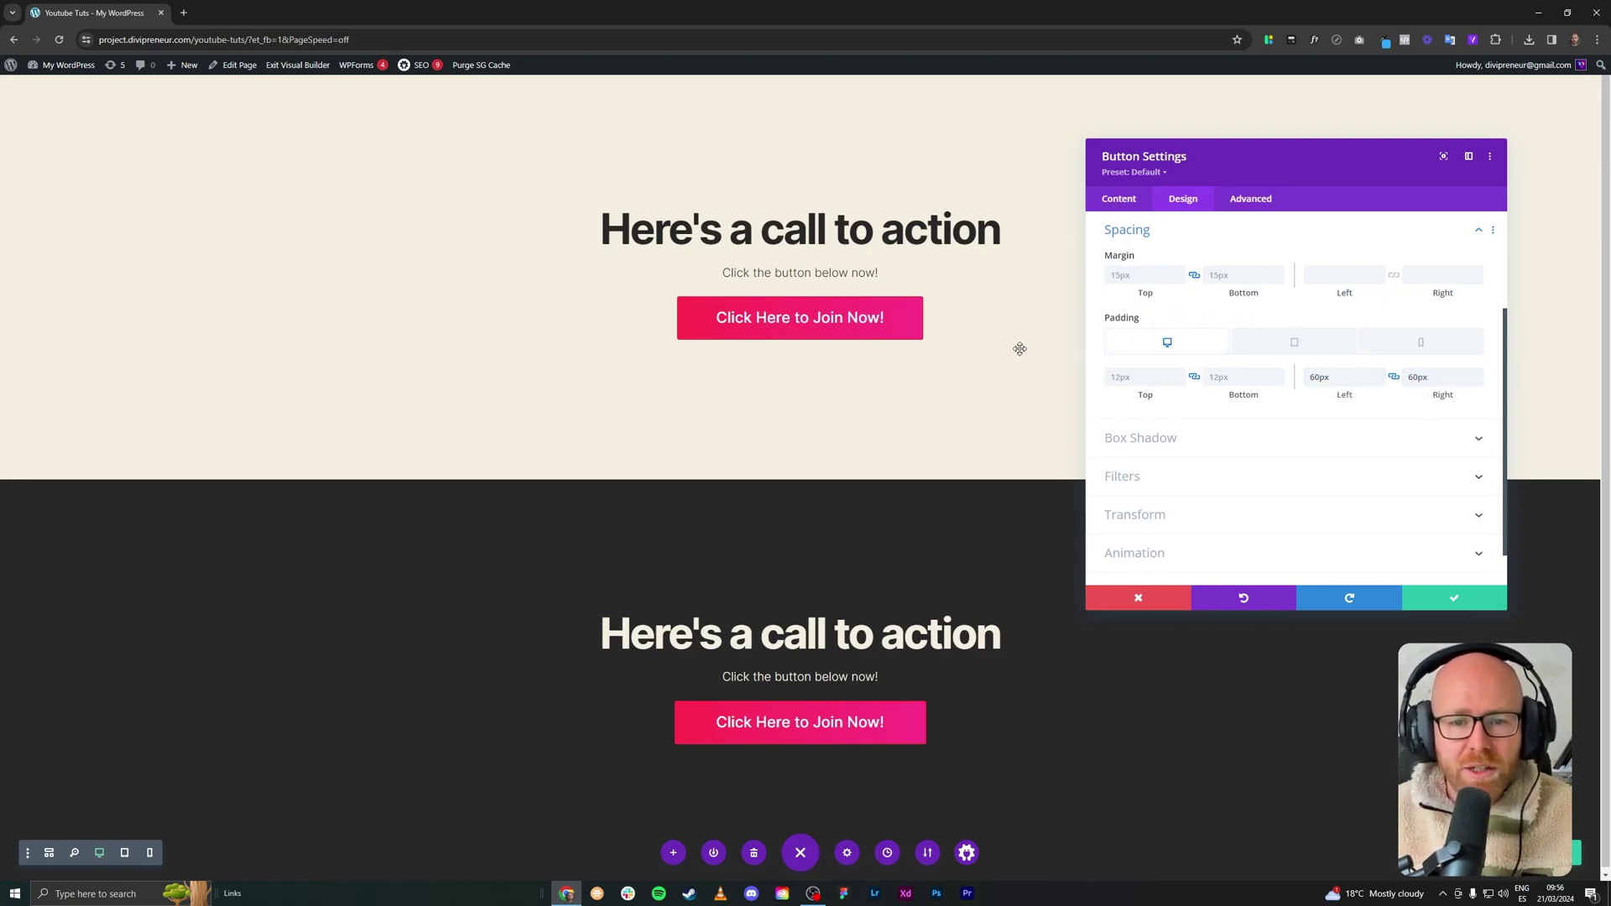
pyautogui.doubleClick(1312, 374)
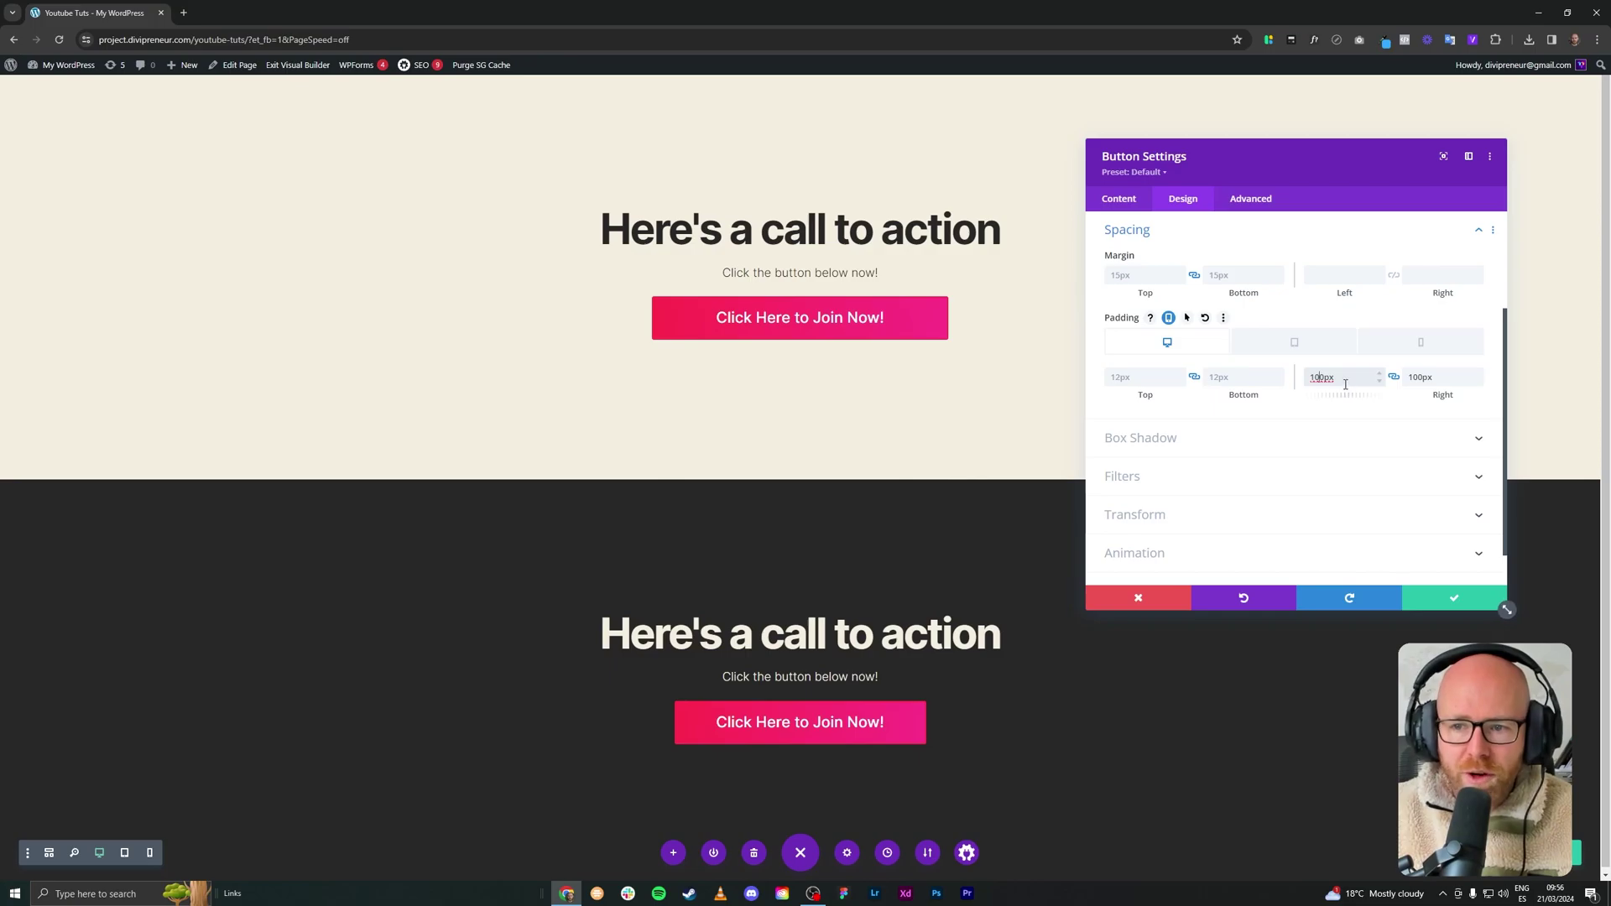
pyautogui.click(1294, 341)
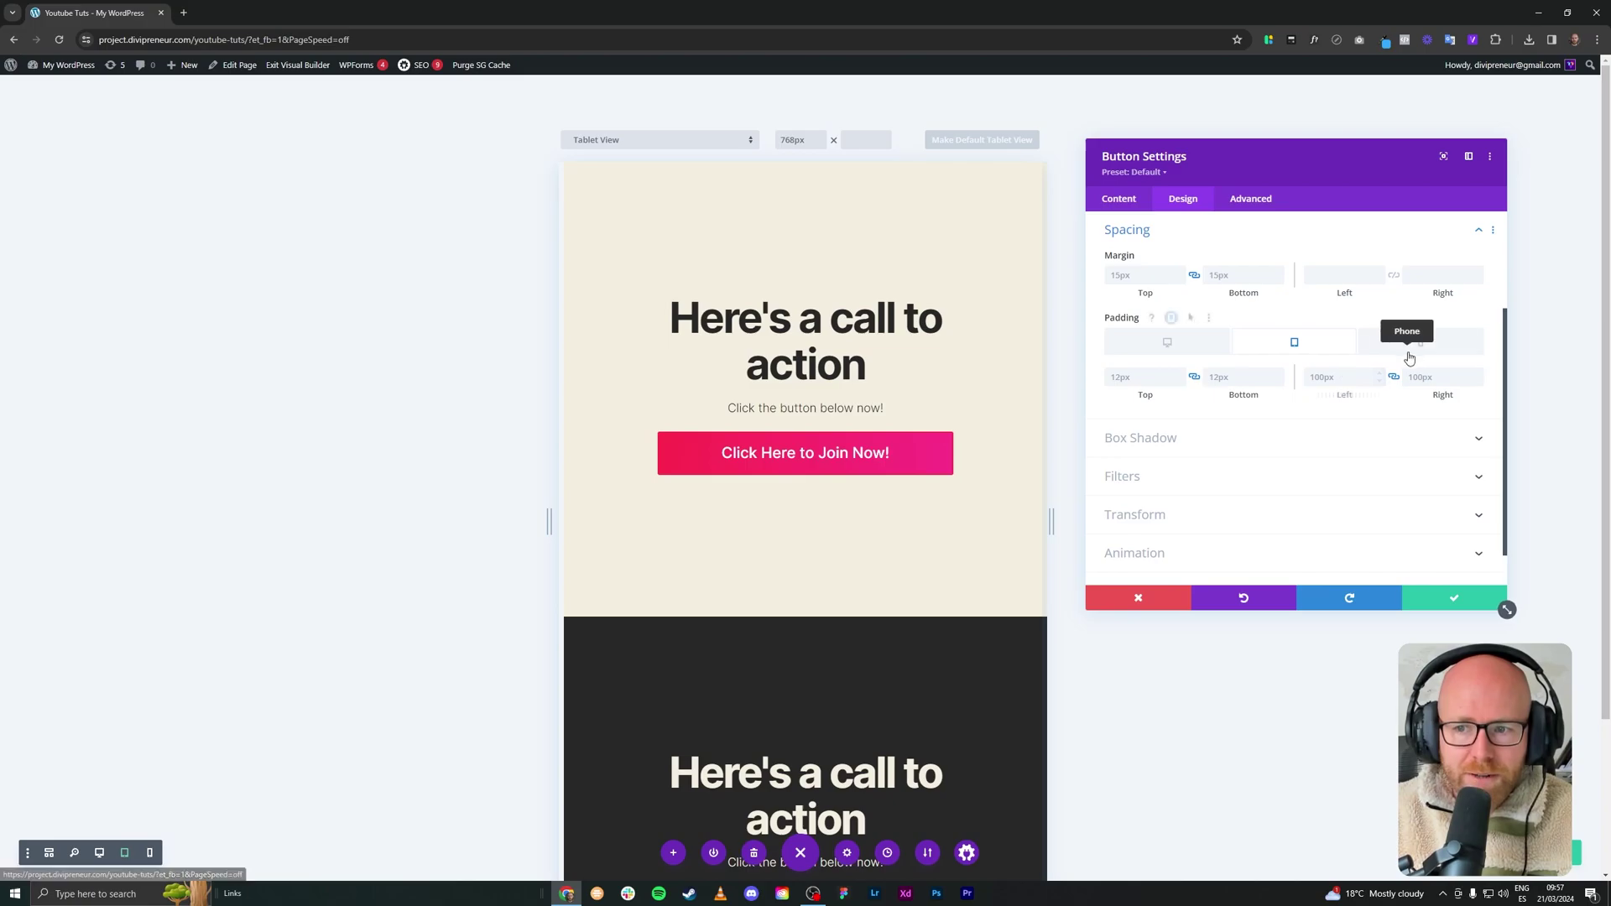
# Set the top button's phone left and right padding to 20px and narrow the preview to test fit.
pyautogui.click(1424, 344)
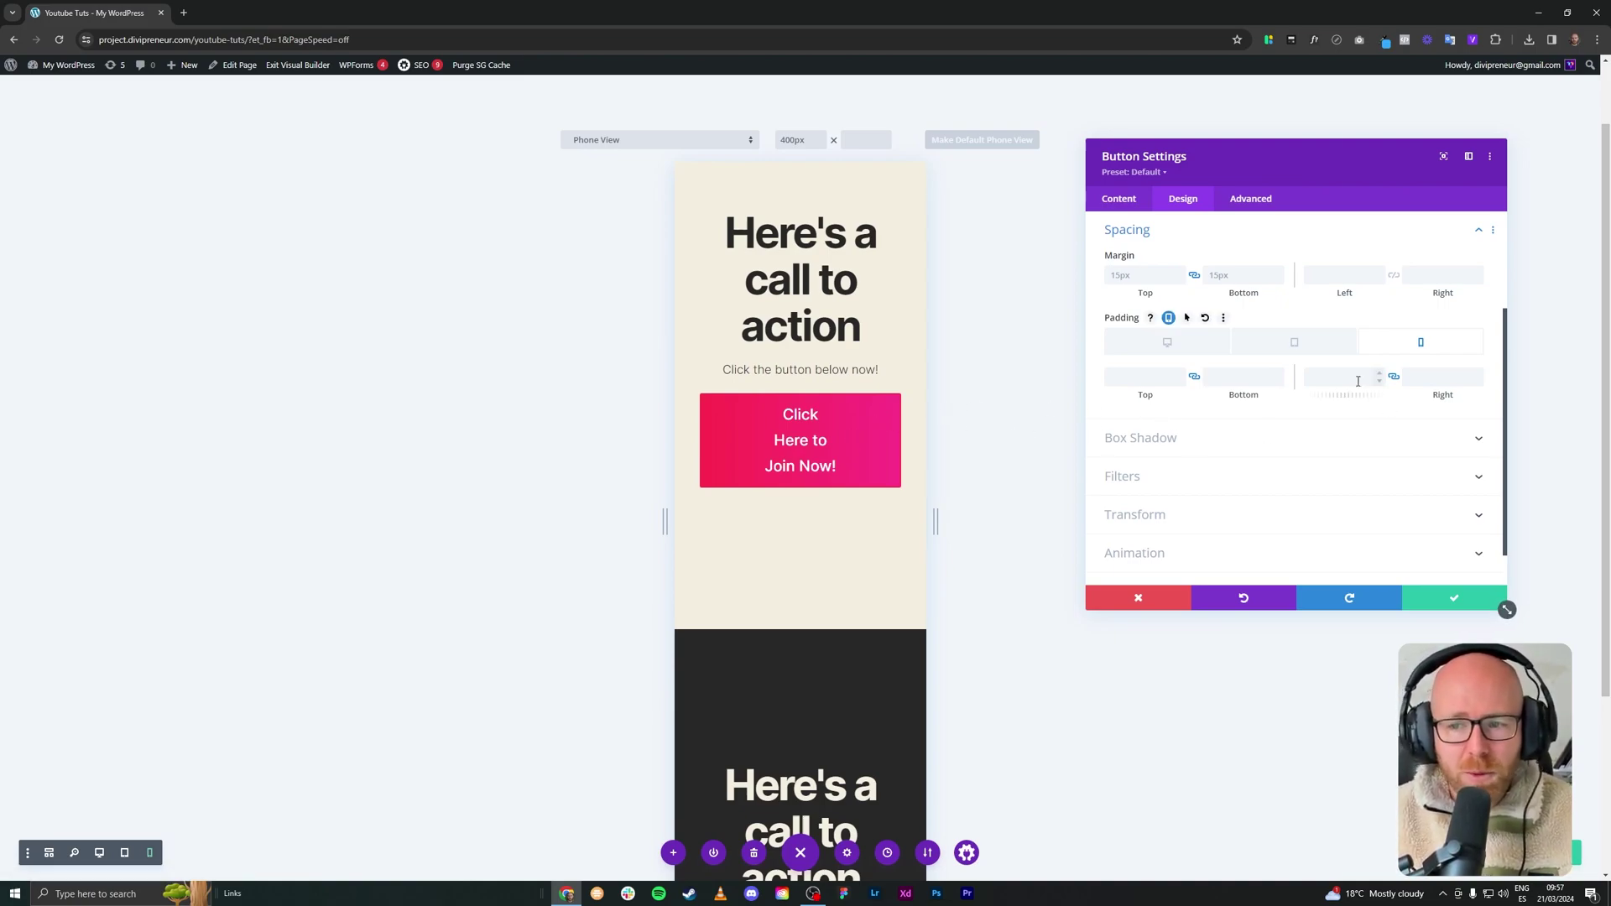
pyautogui.click(1341, 382)
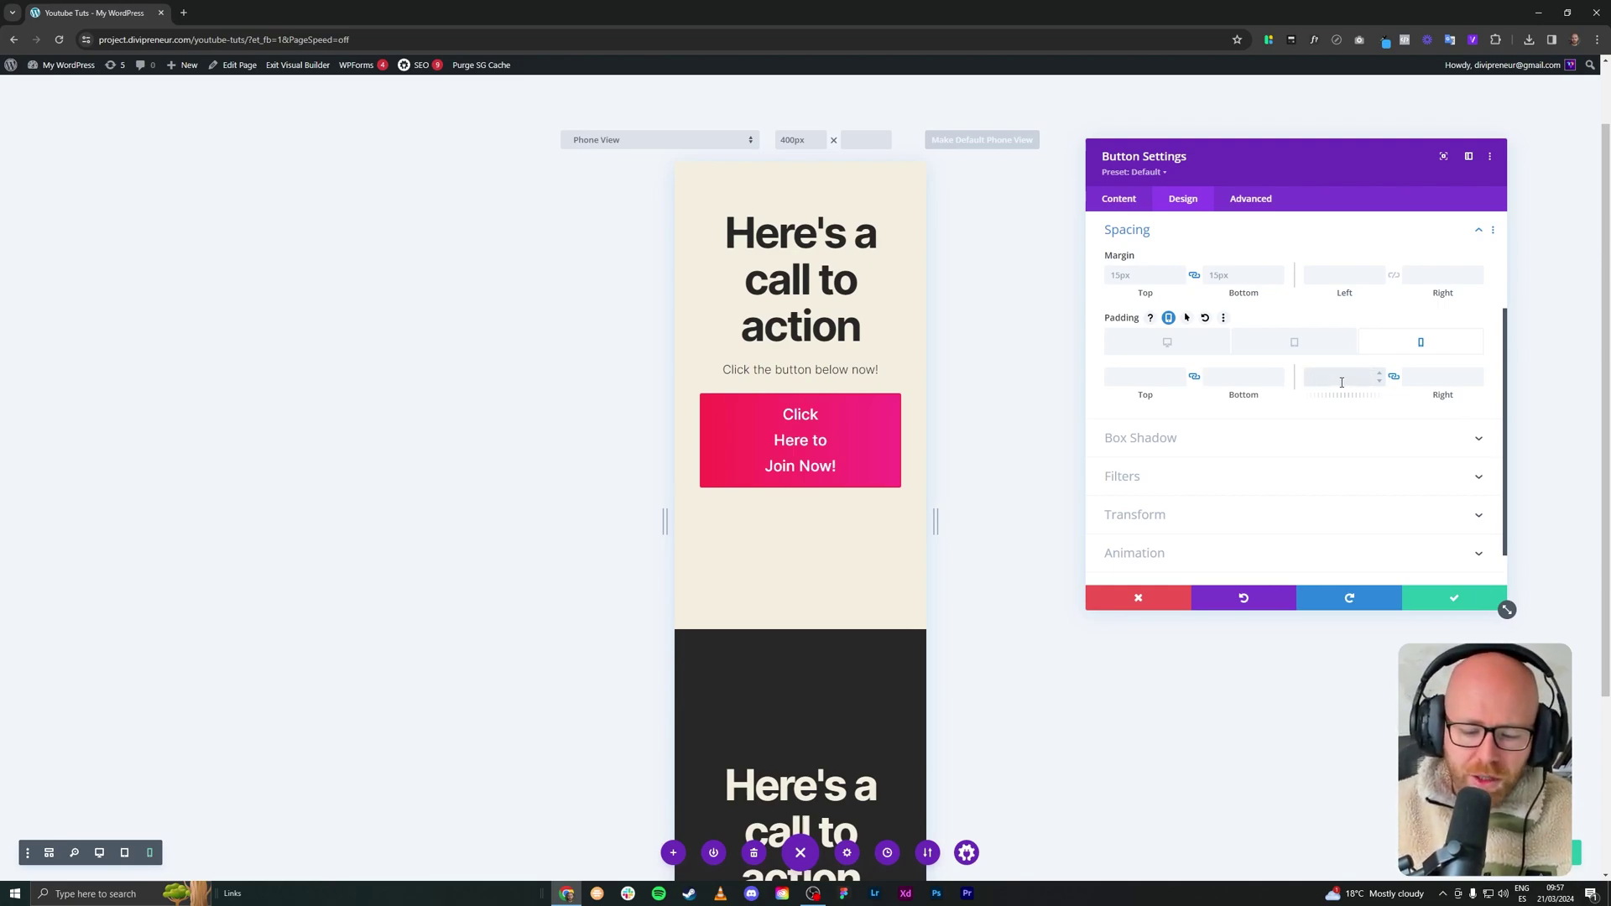
pyautogui.write('10')
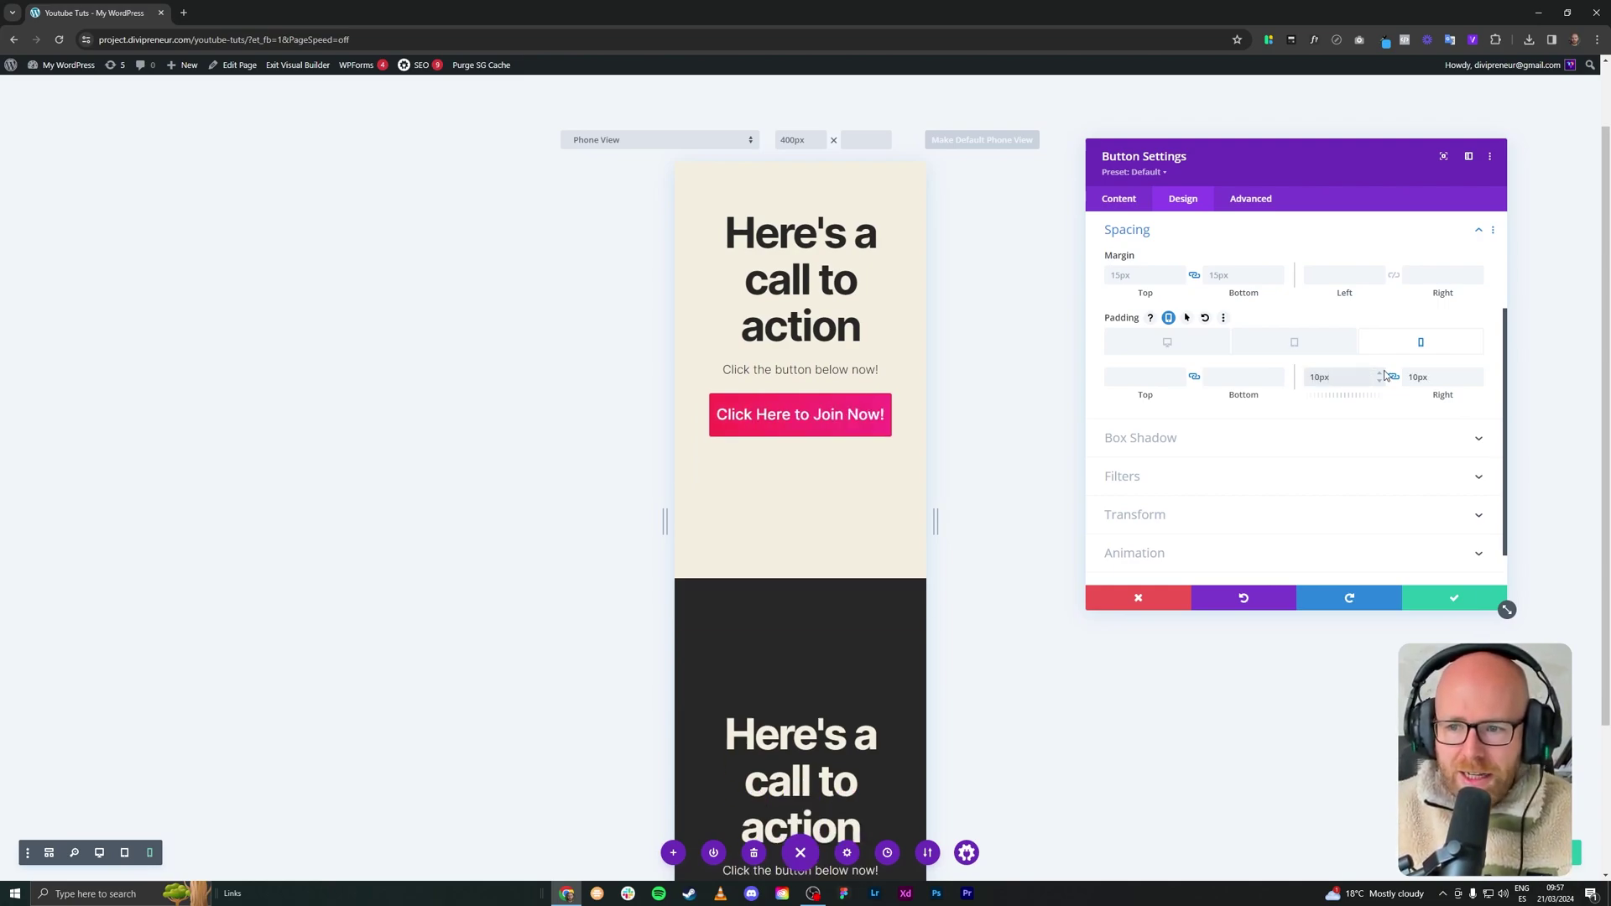
pyautogui.write('px')
pyautogui.click(1416, 383)
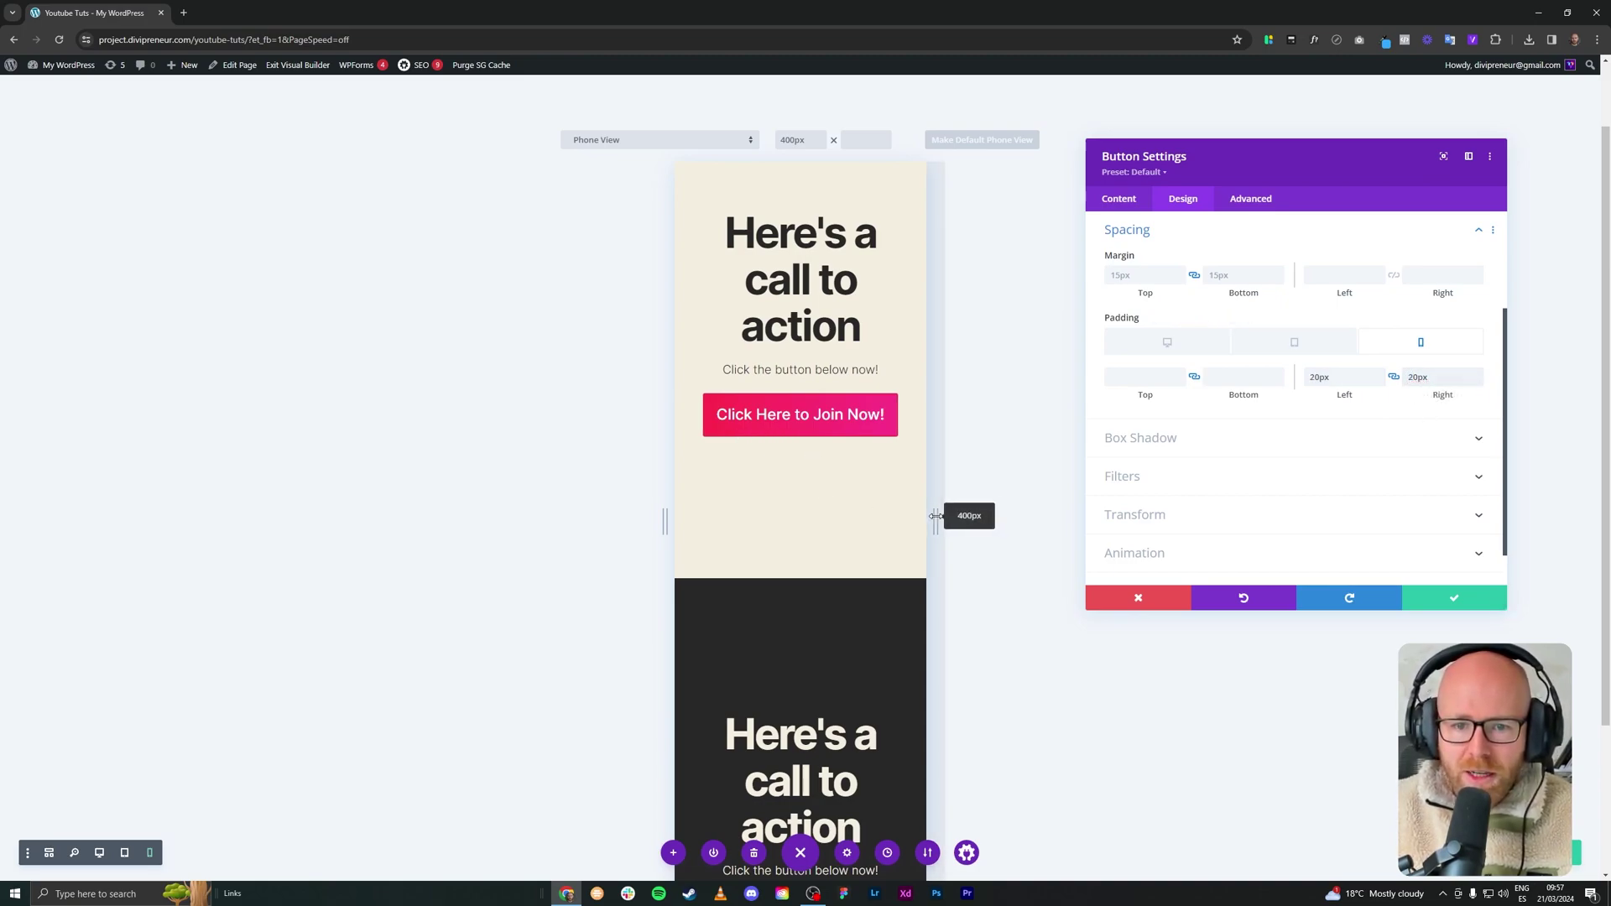
pyautogui.moveTo(935, 515)
pyautogui.mouseDown()
pyautogui.moveTo(883, 512)
pyautogui.moveTo(954, 515)
pyautogui.mouseUp()
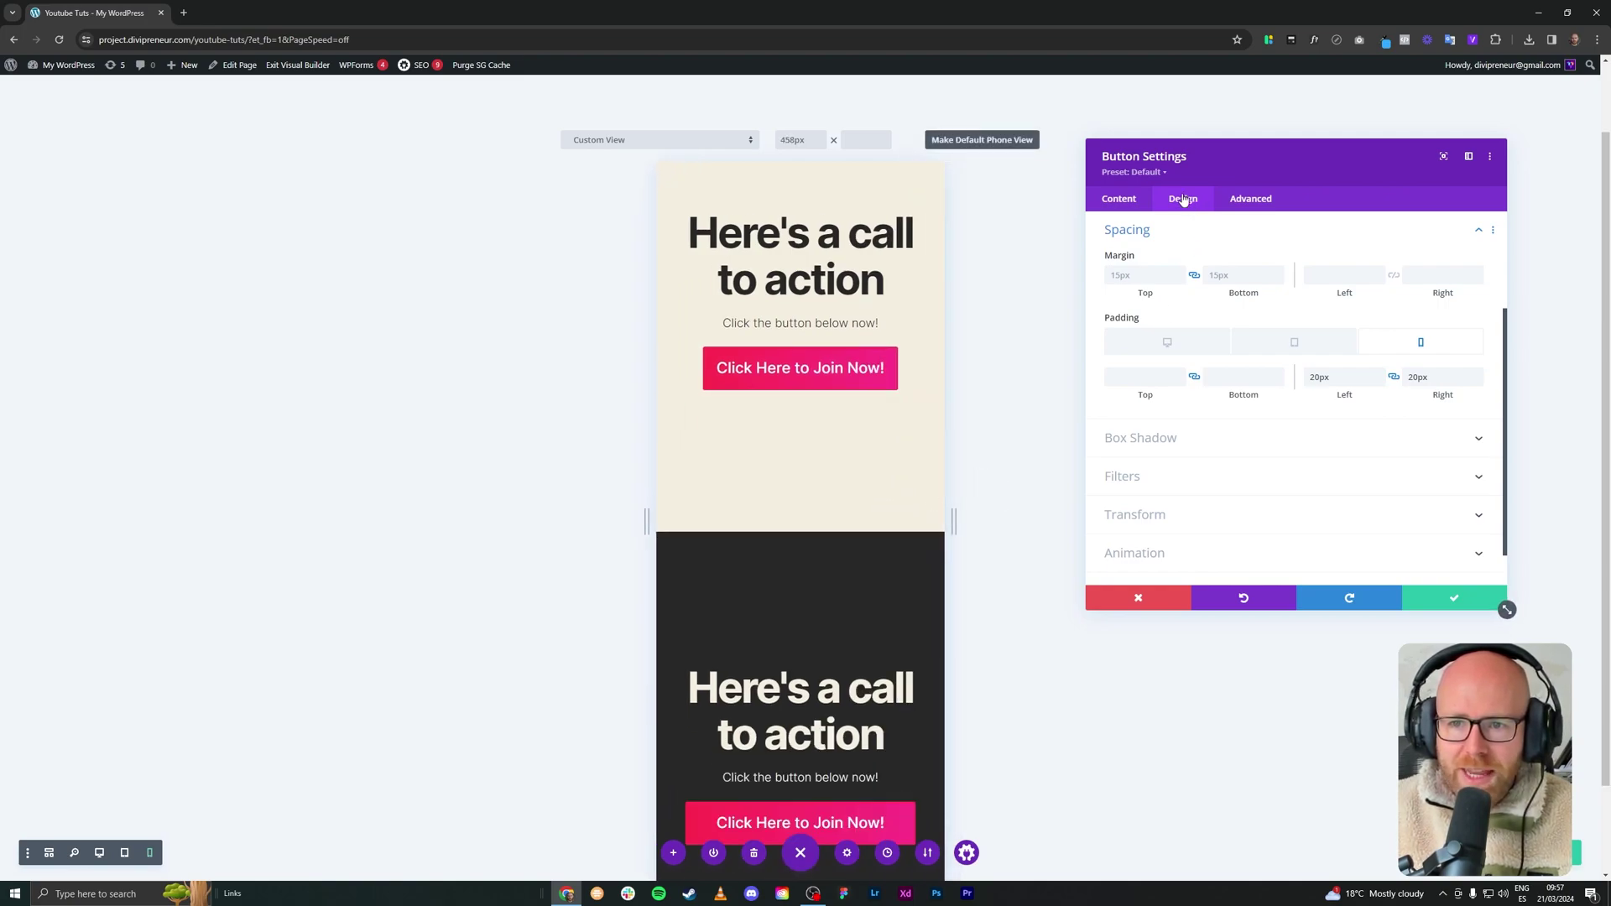
# Set the top button's phone text size to 18px and narrow the preview to about 320px.
pyautogui.scroll(2, 1183, 316)
pyautogui.click(1170, 343)
pyautogui.scroll(-2, 1205, 358)
pyautogui.scroll(-5, 1204, 359)
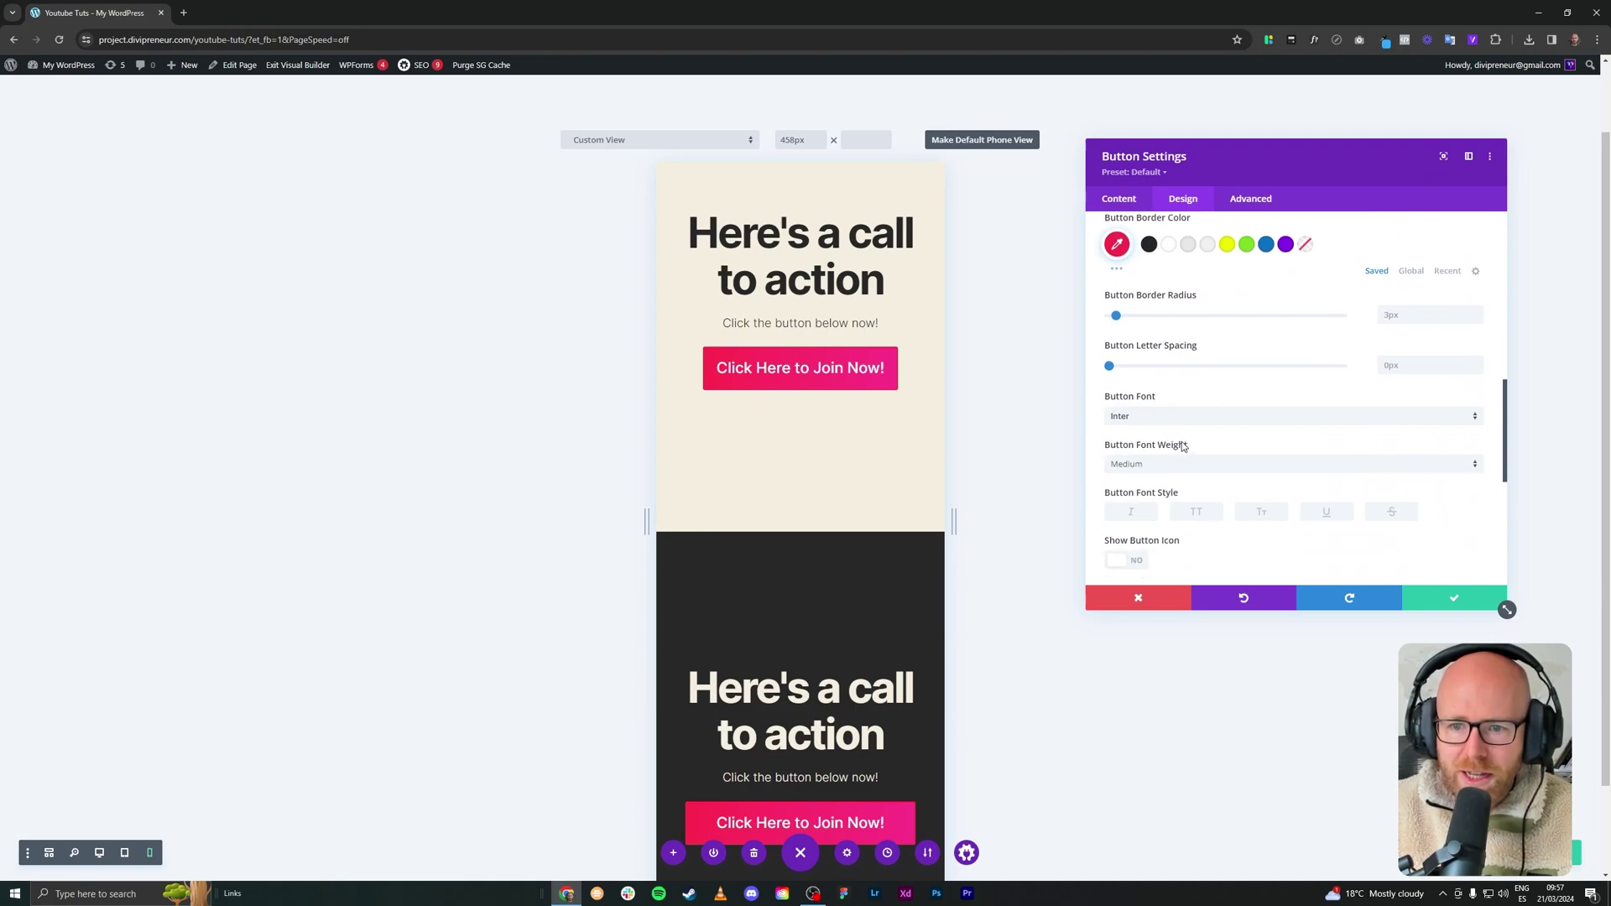
pyautogui.scroll(-1, 1180, 448)
pyautogui.scroll(6, 1169, 426)
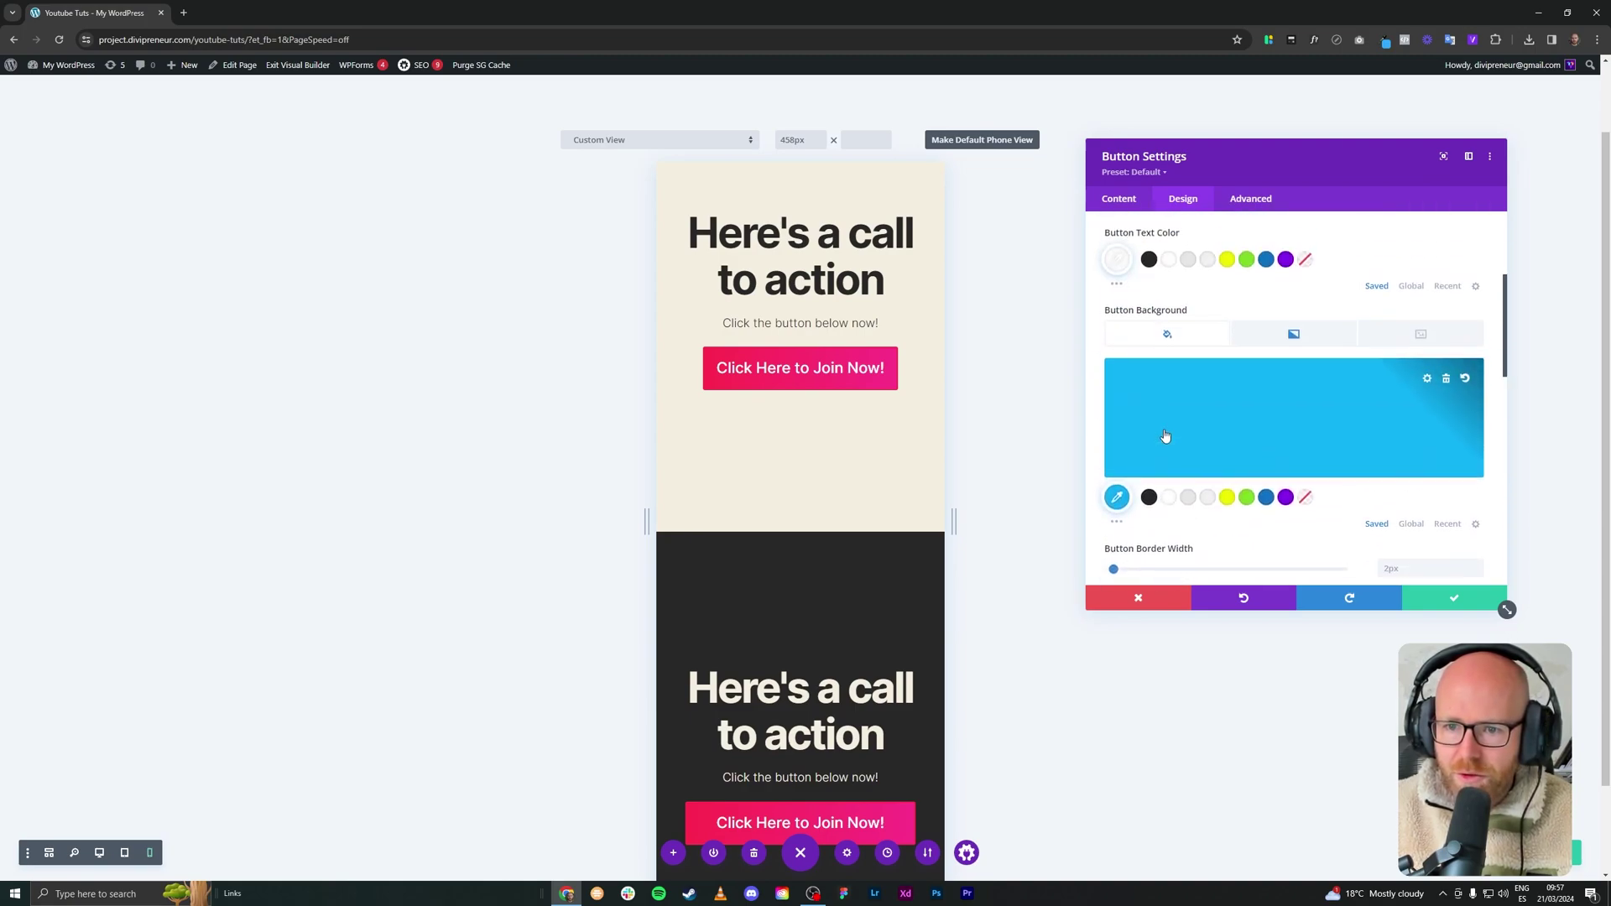
pyautogui.scroll(3, 1165, 436)
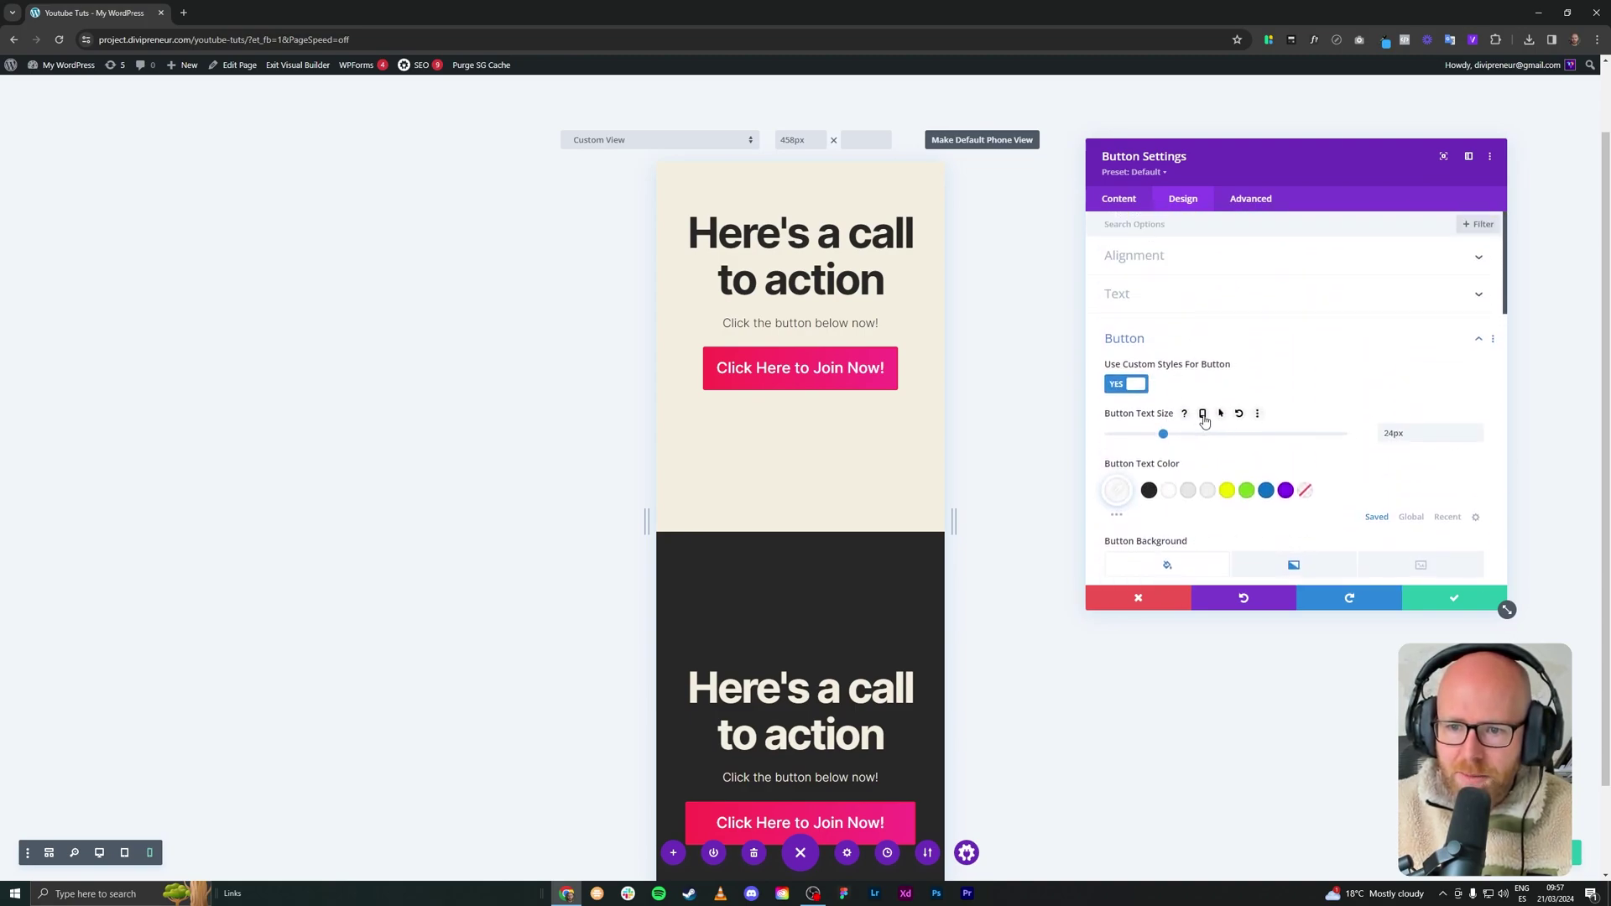
pyautogui.click(1202, 413)
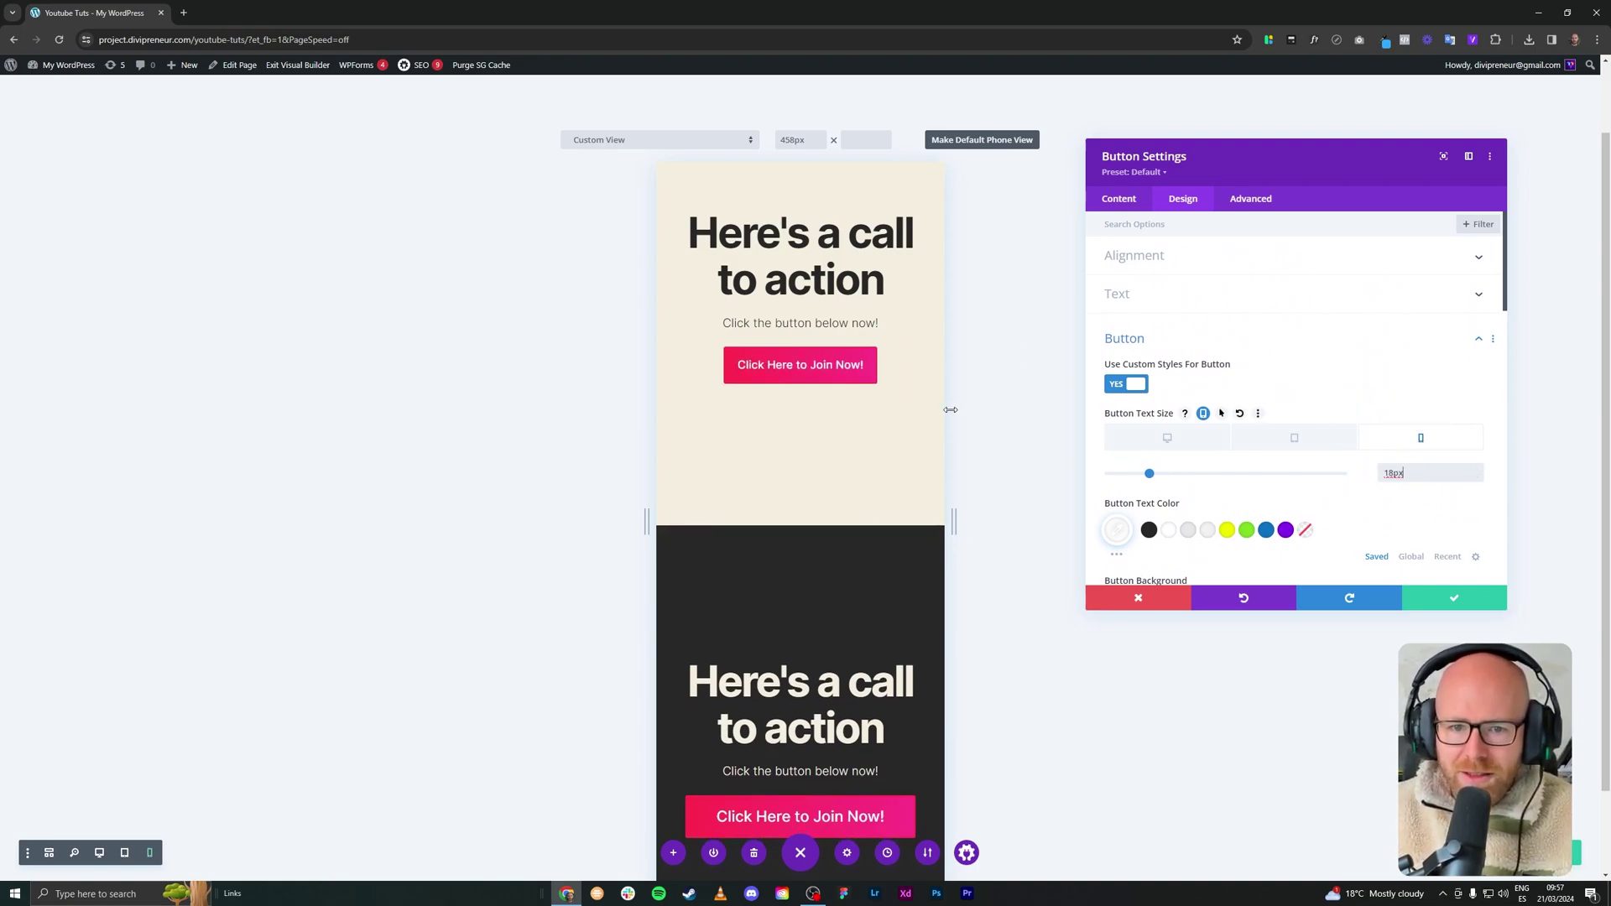
pyautogui.moveTo(954, 521)
pyautogui.mouseDown()
pyautogui.moveTo(897, 521)
pyautogui.moveTo(962, 514)
pyautogui.mouseUp()
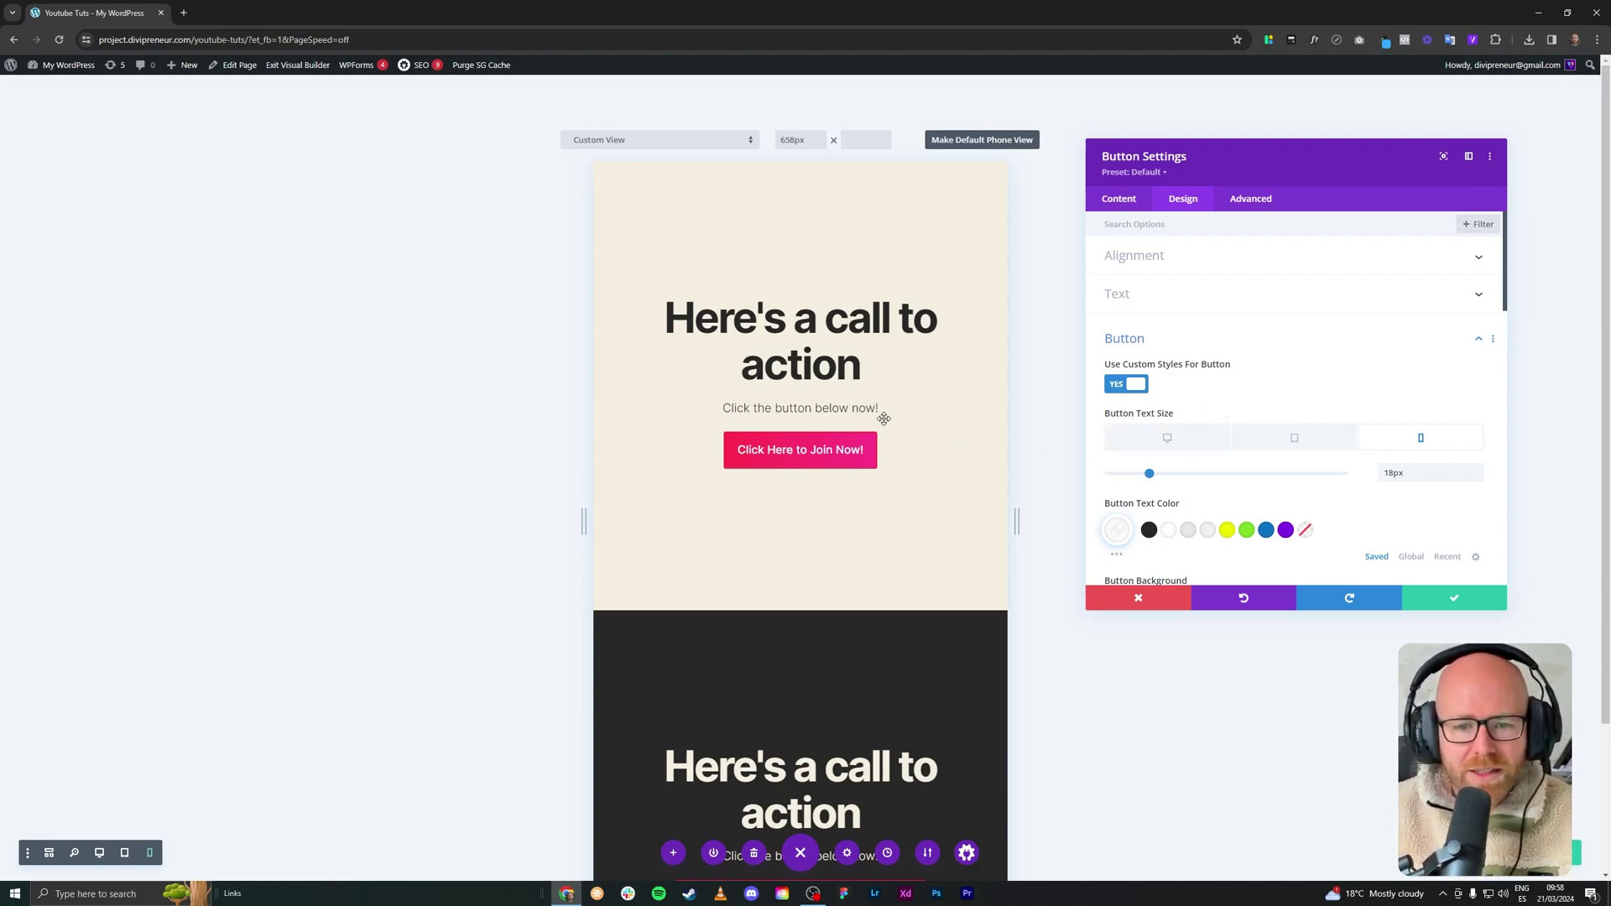
pyautogui.scroll(-2, 909, 417)
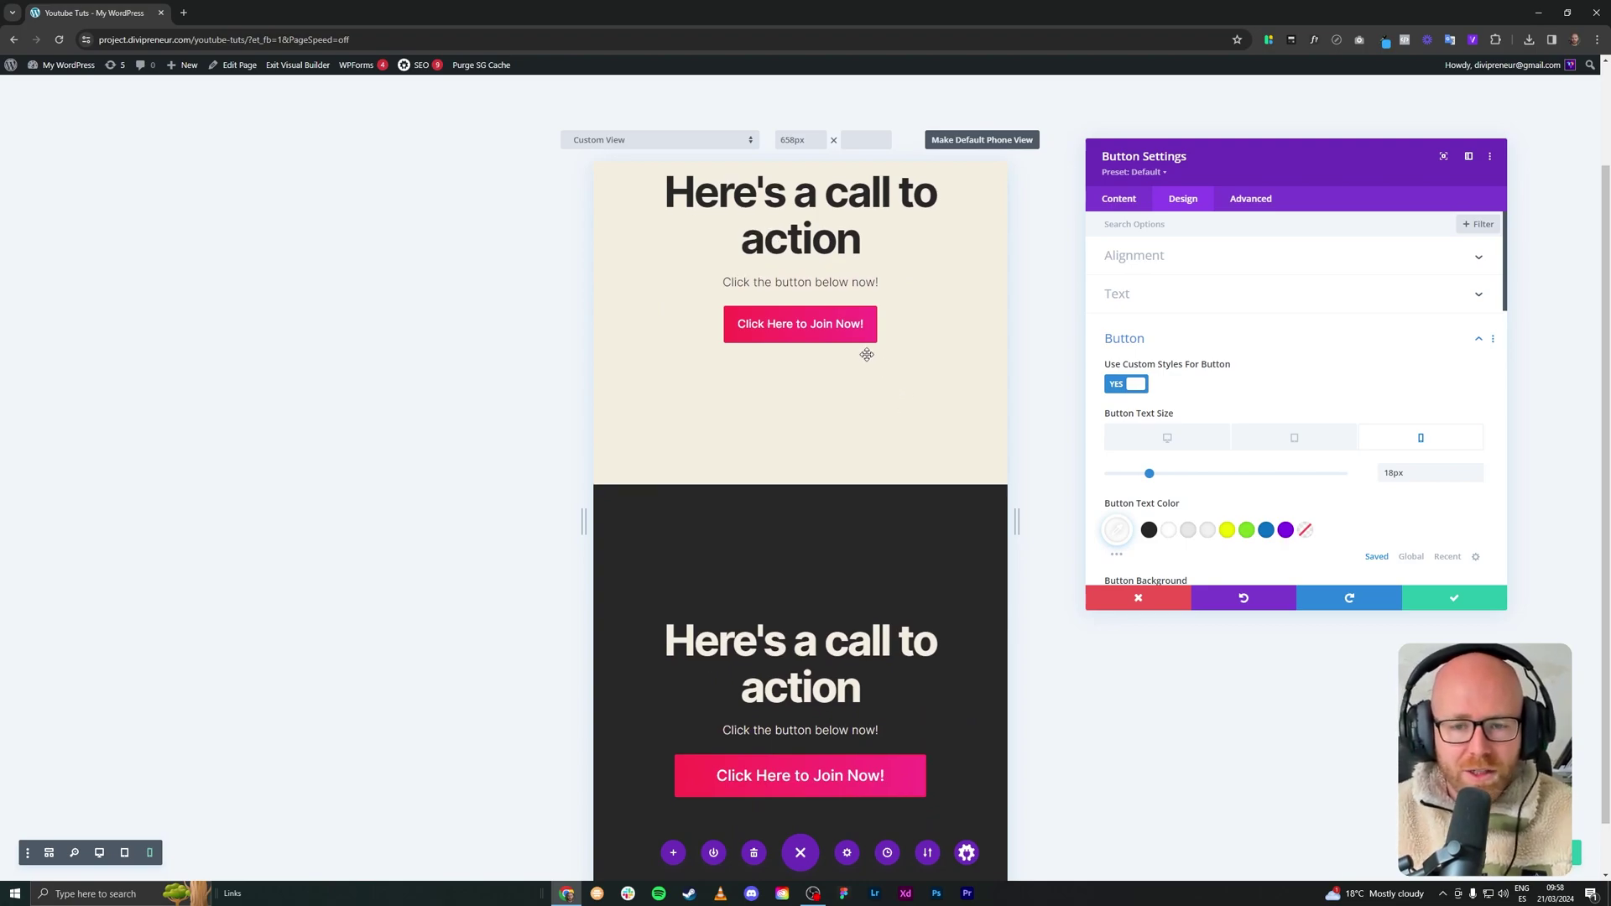
pyautogui.scroll(-1, 800, 557)
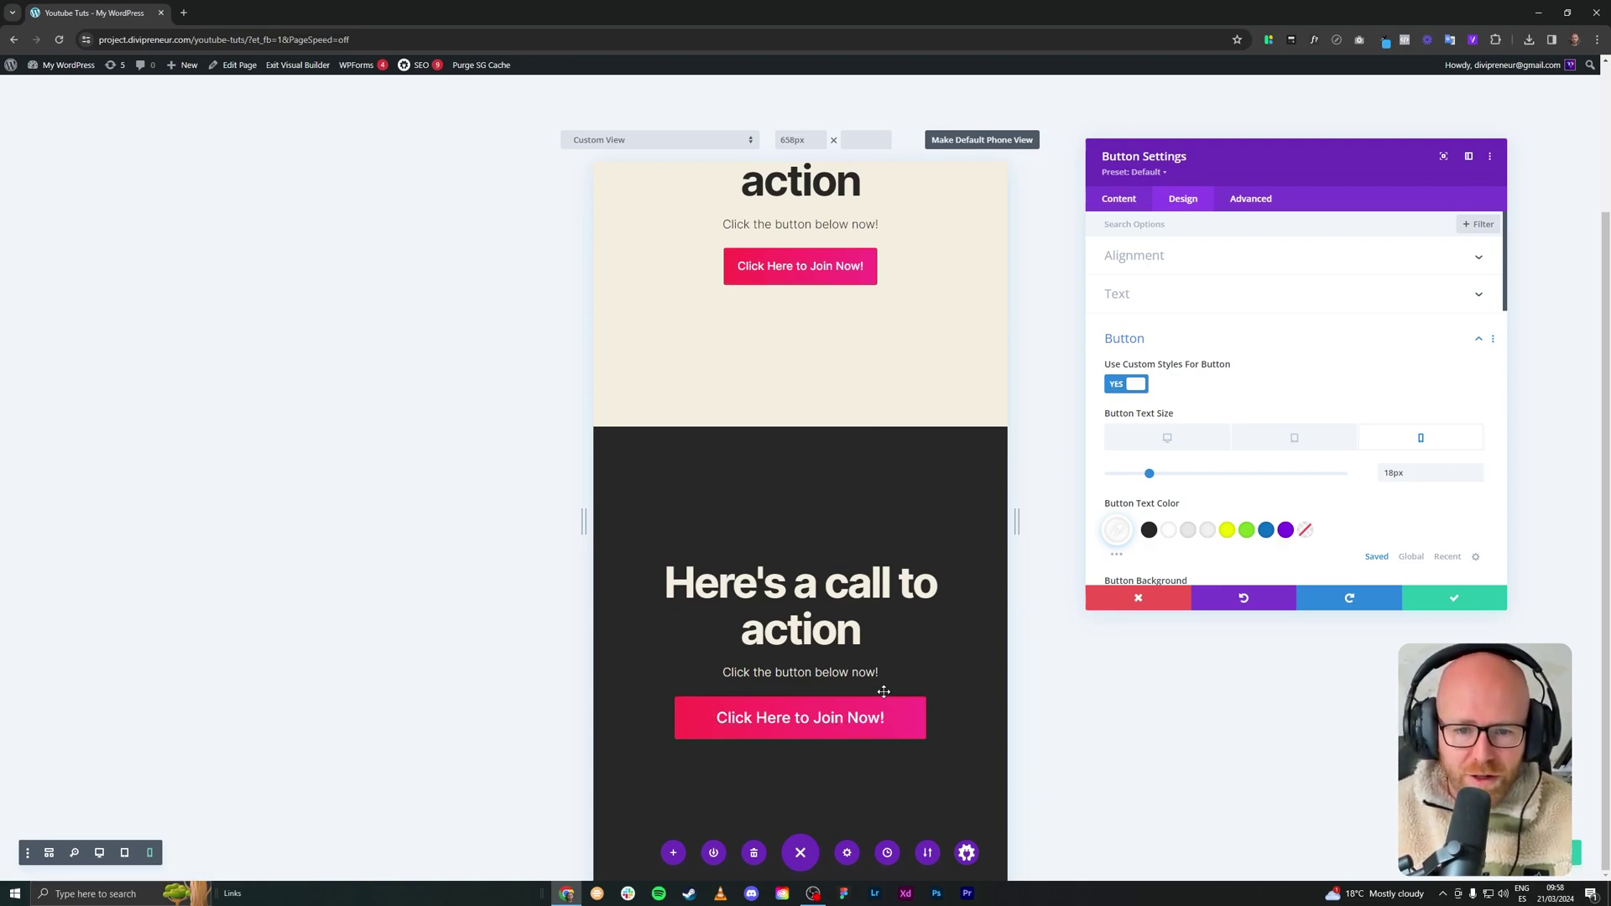
# Return to desktop view, close the top button, and open the lower button's spacing options.
pyautogui.click(99, 852)
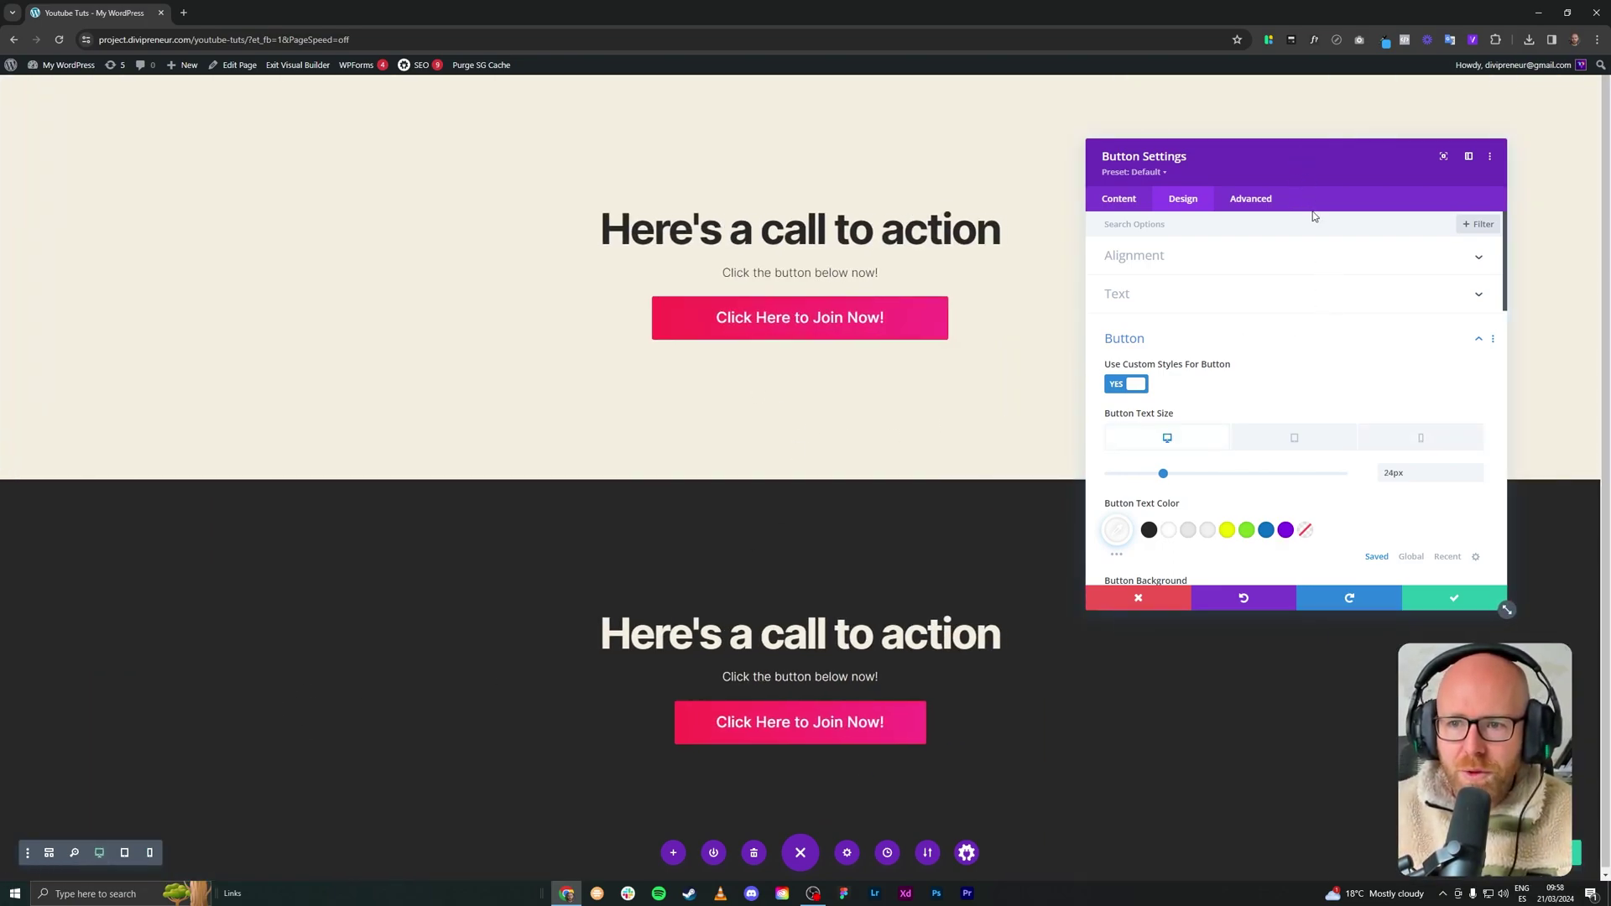
pyautogui.click(1446, 601)
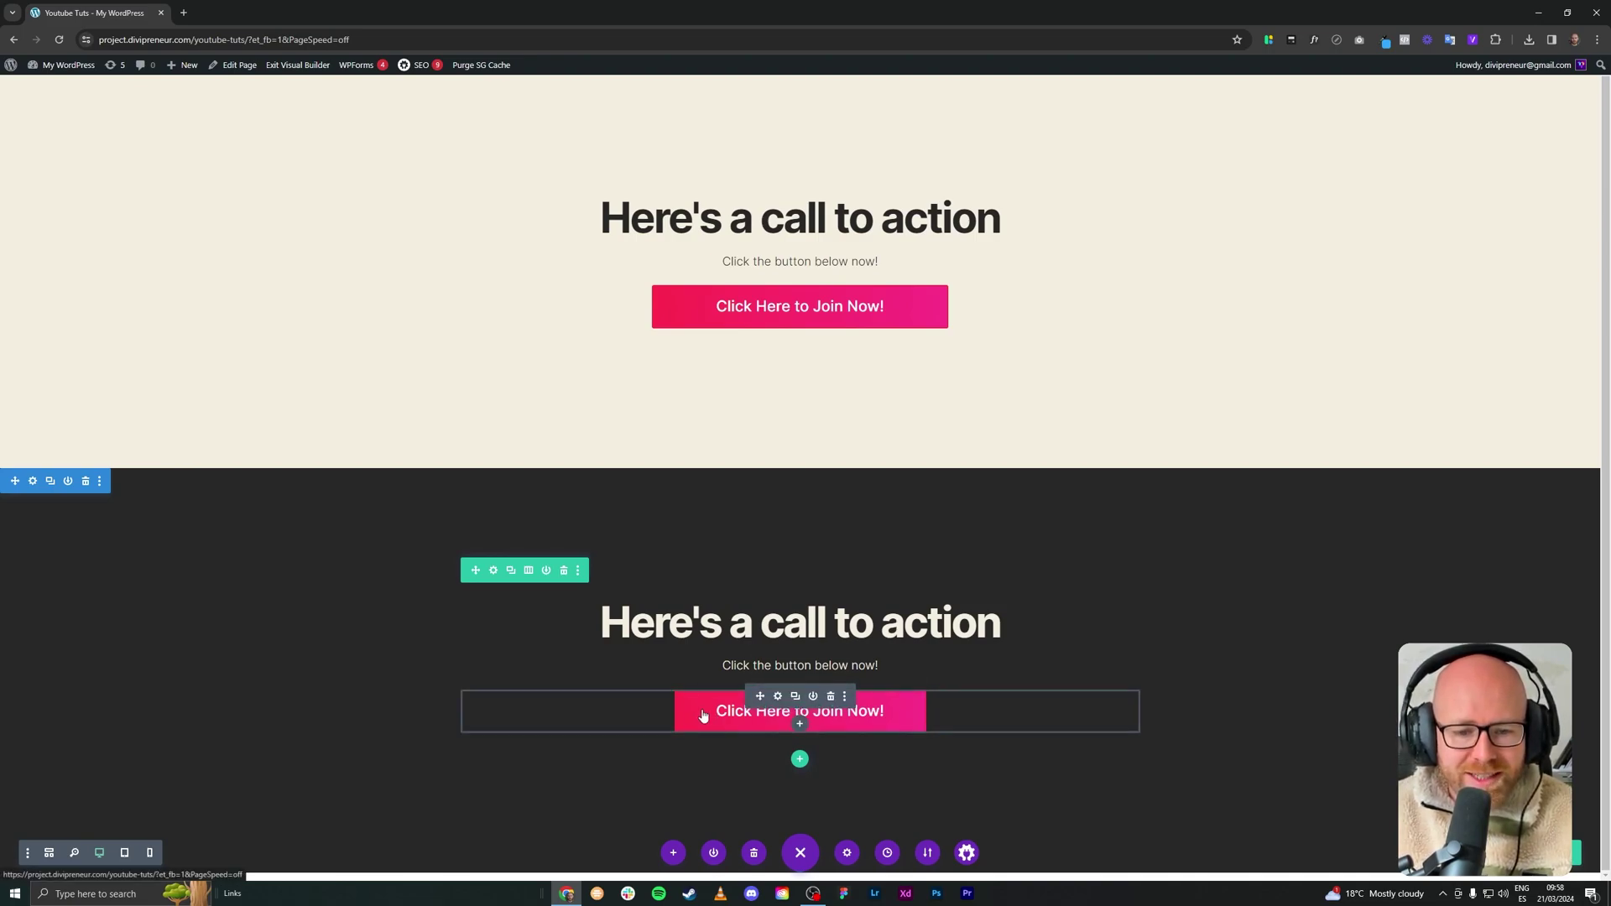
pyautogui.click(777, 695)
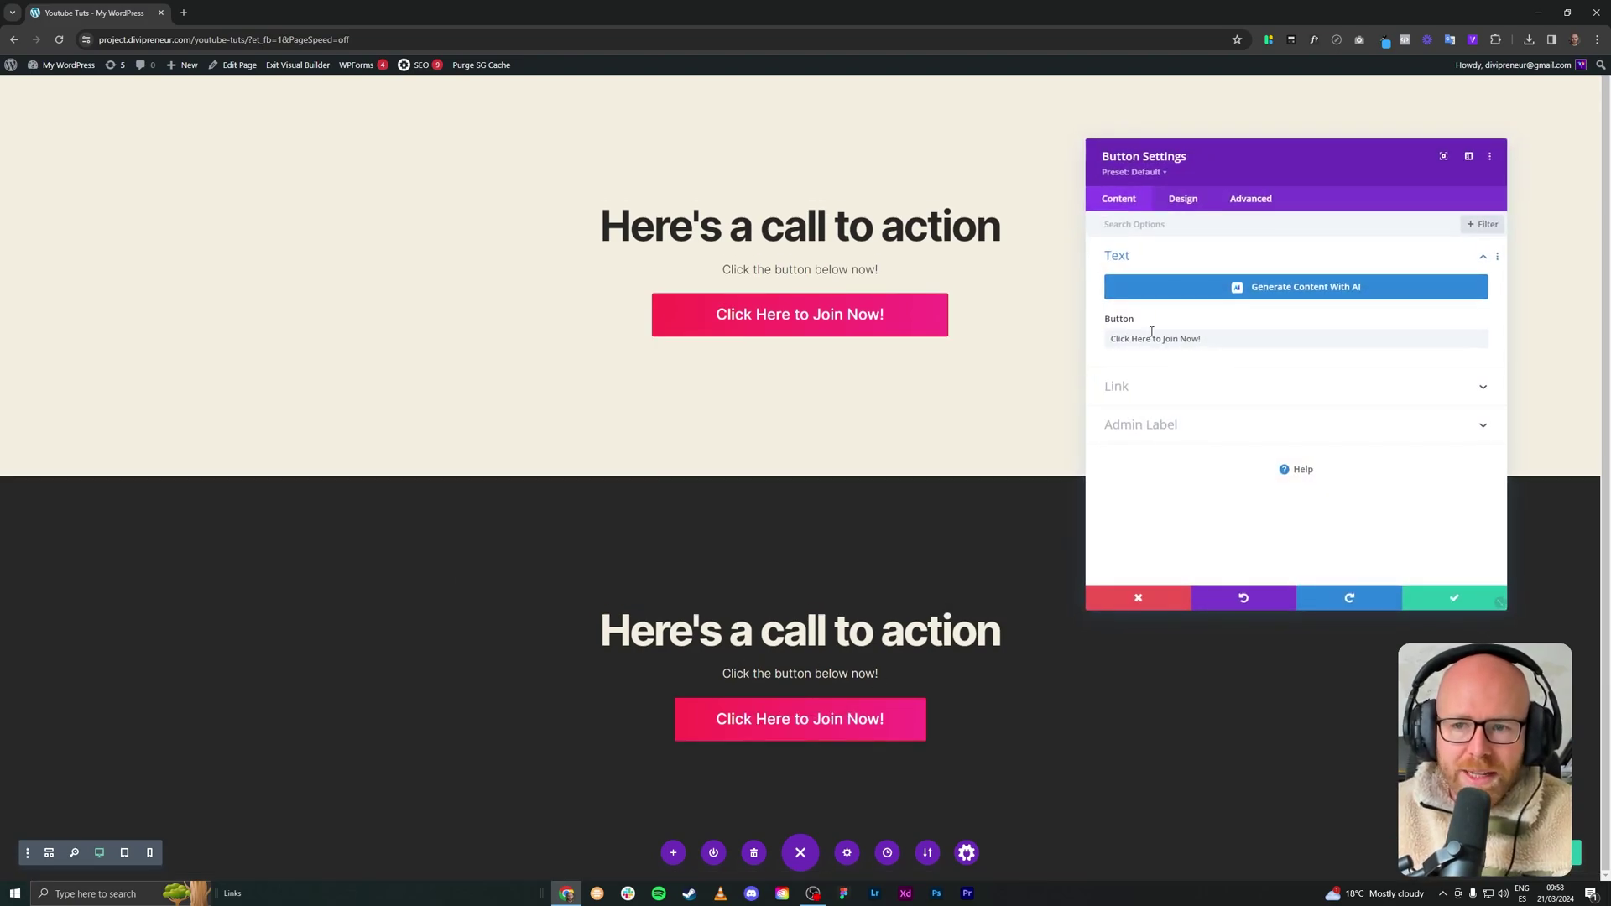
pyautogui.click(1189, 199)
pyautogui.click(1161, 362)
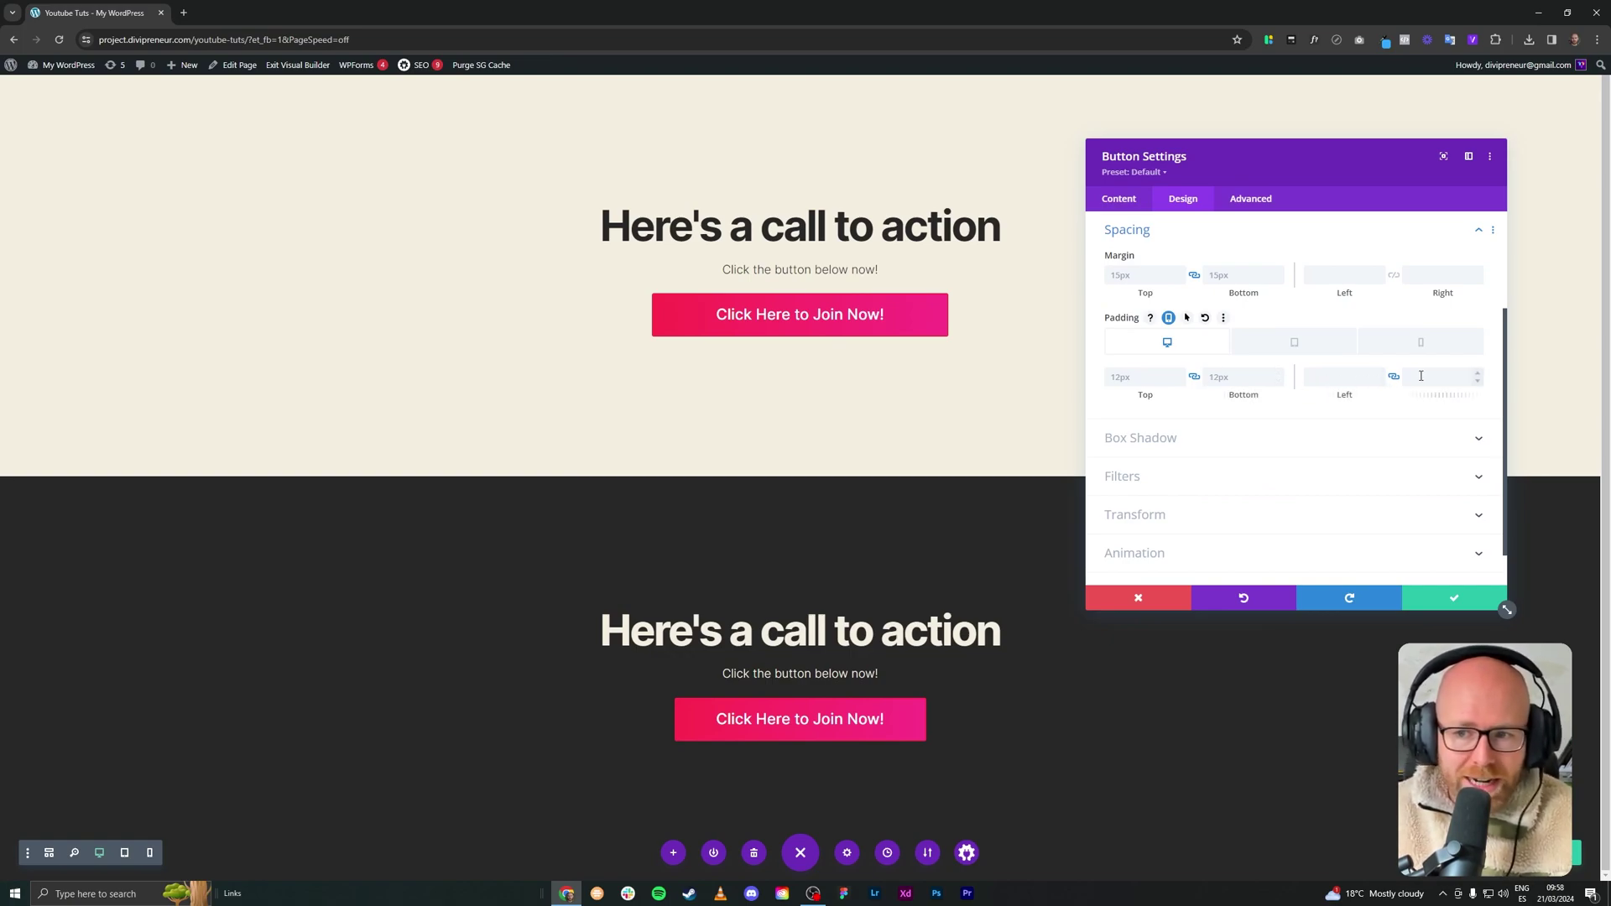
# In the lower button's main-element custom CSS, test deleting the max-width rule, then restore it.
pyautogui.click(1250, 200)
pyautogui.click(1180, 294)
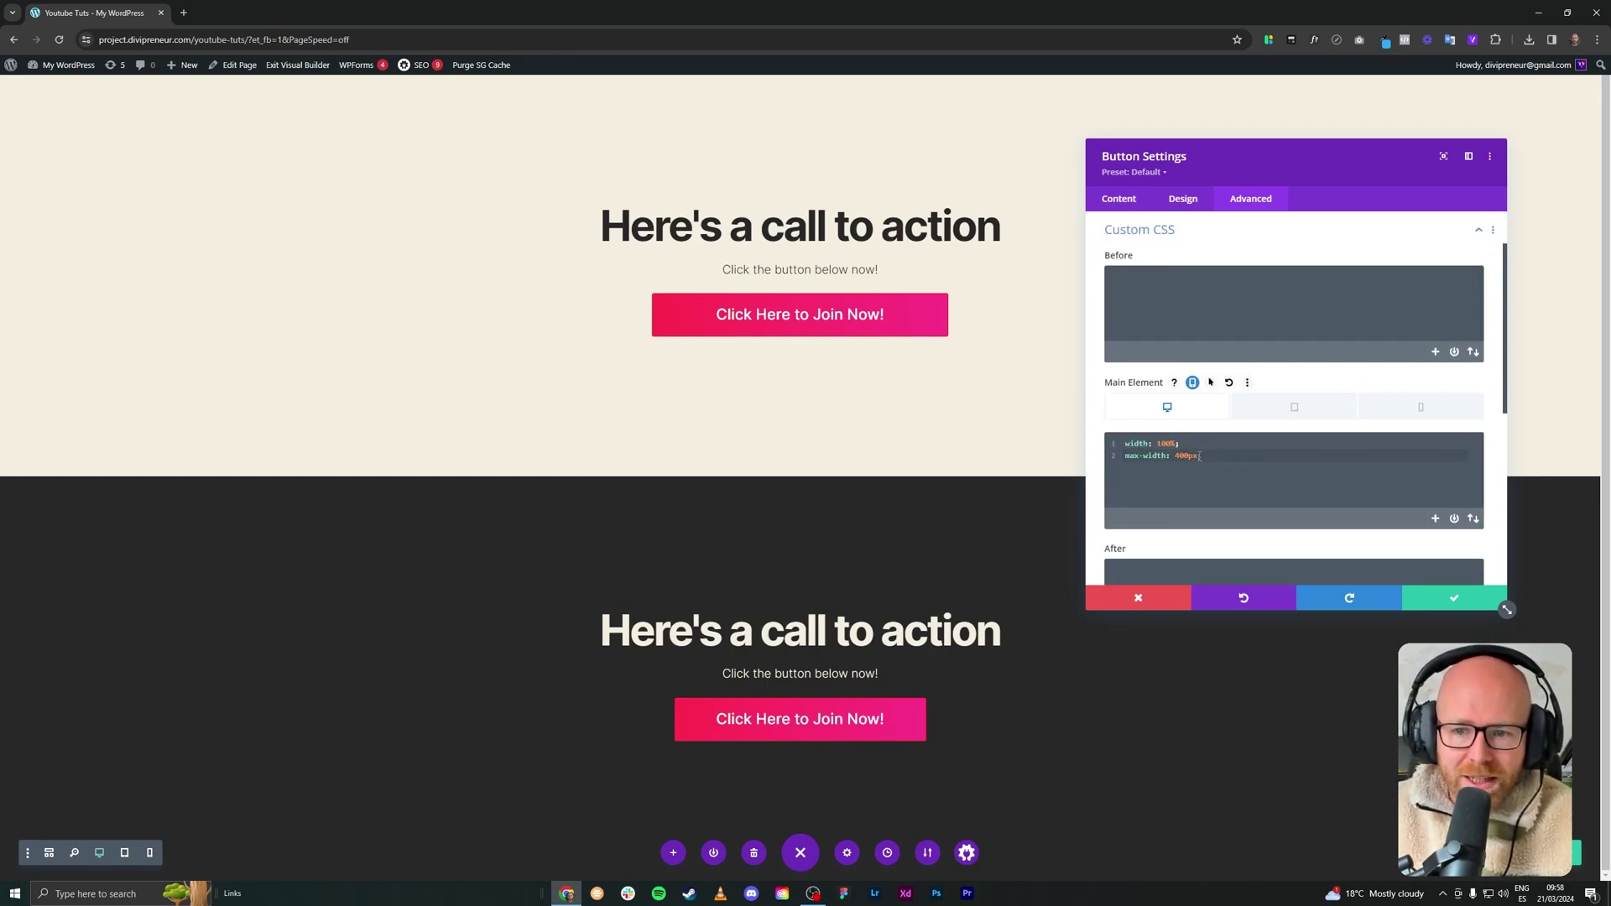
pyautogui.scroll(-1, 1200, 455)
pyautogui.click(1181, 381)
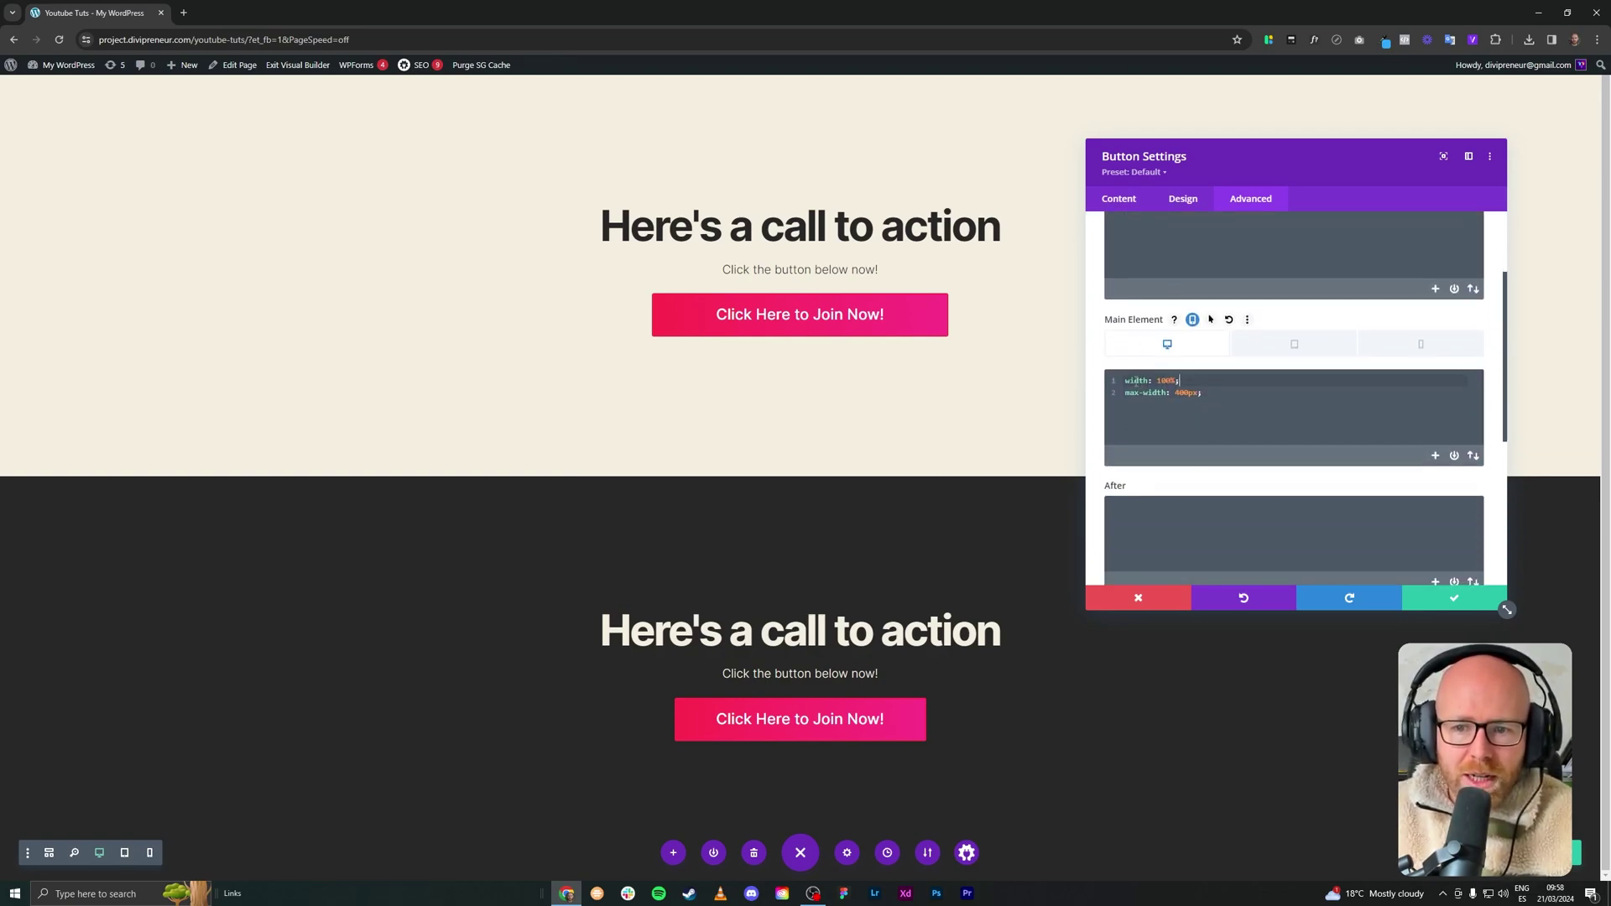
pyautogui.moveTo(1126, 381)
pyautogui.mouseDown()
pyautogui.moveTo(1180, 382)
pyautogui.moveTo(1123, 395)
pyautogui.mouseUp()
pyautogui.press('BackSpace')
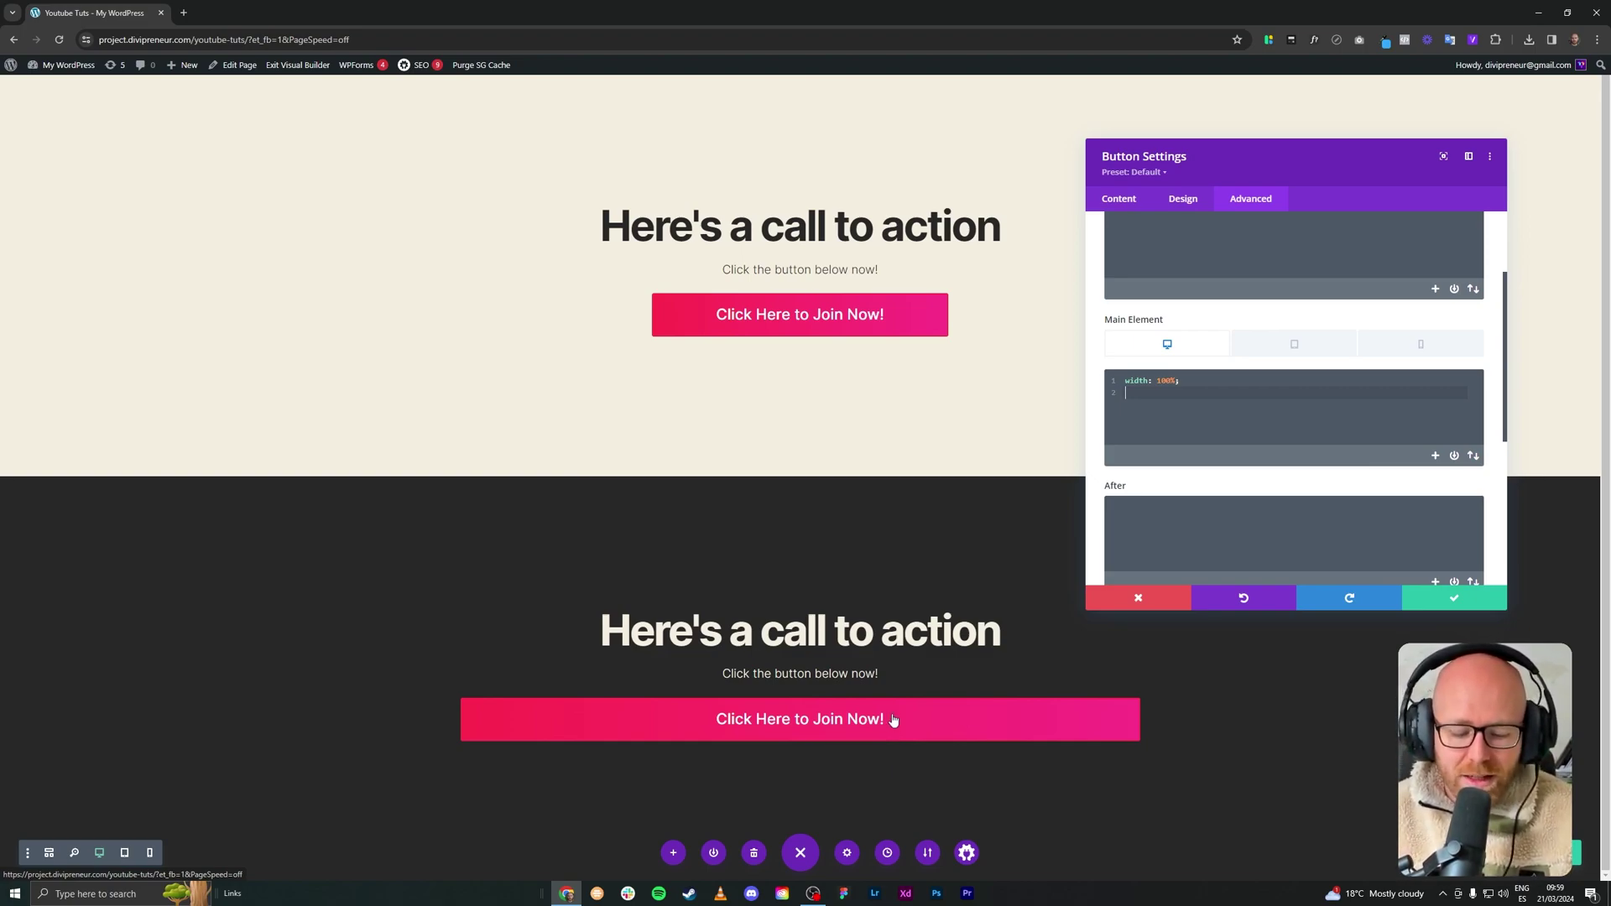
pyautogui.hotkey('ctrl', 'z')
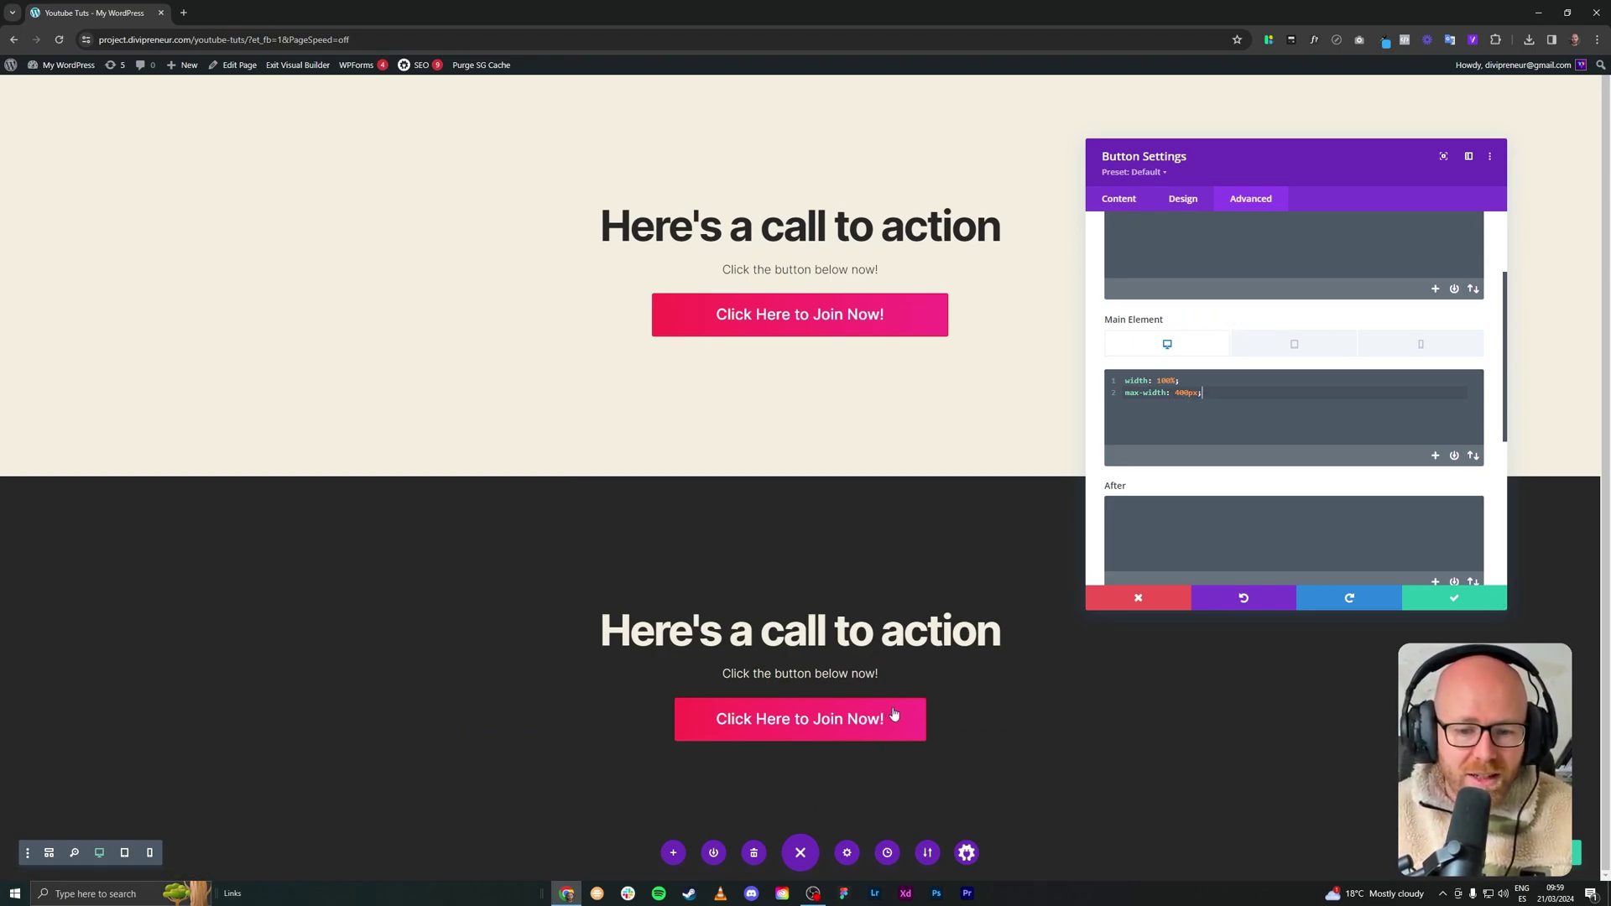
# Change the lower button's CSS max-width value to 450px, keeping width: 100%.
pyautogui.click(1184, 393)
pyautogui.press('BackSpace')
pyautogui.write('5')
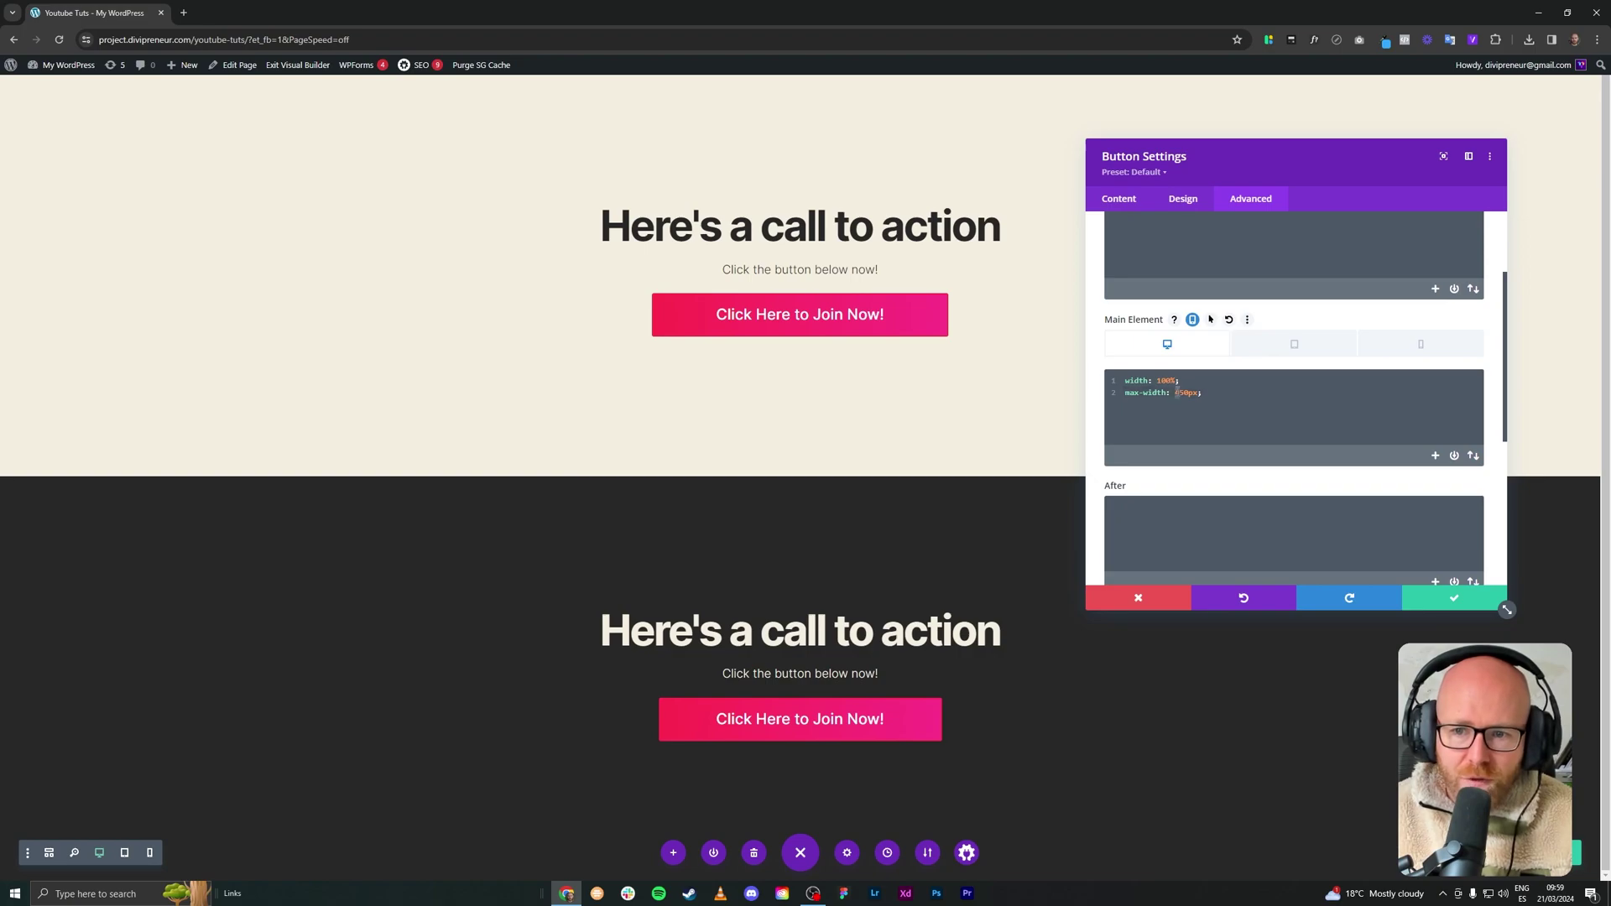
pyautogui.write('5')
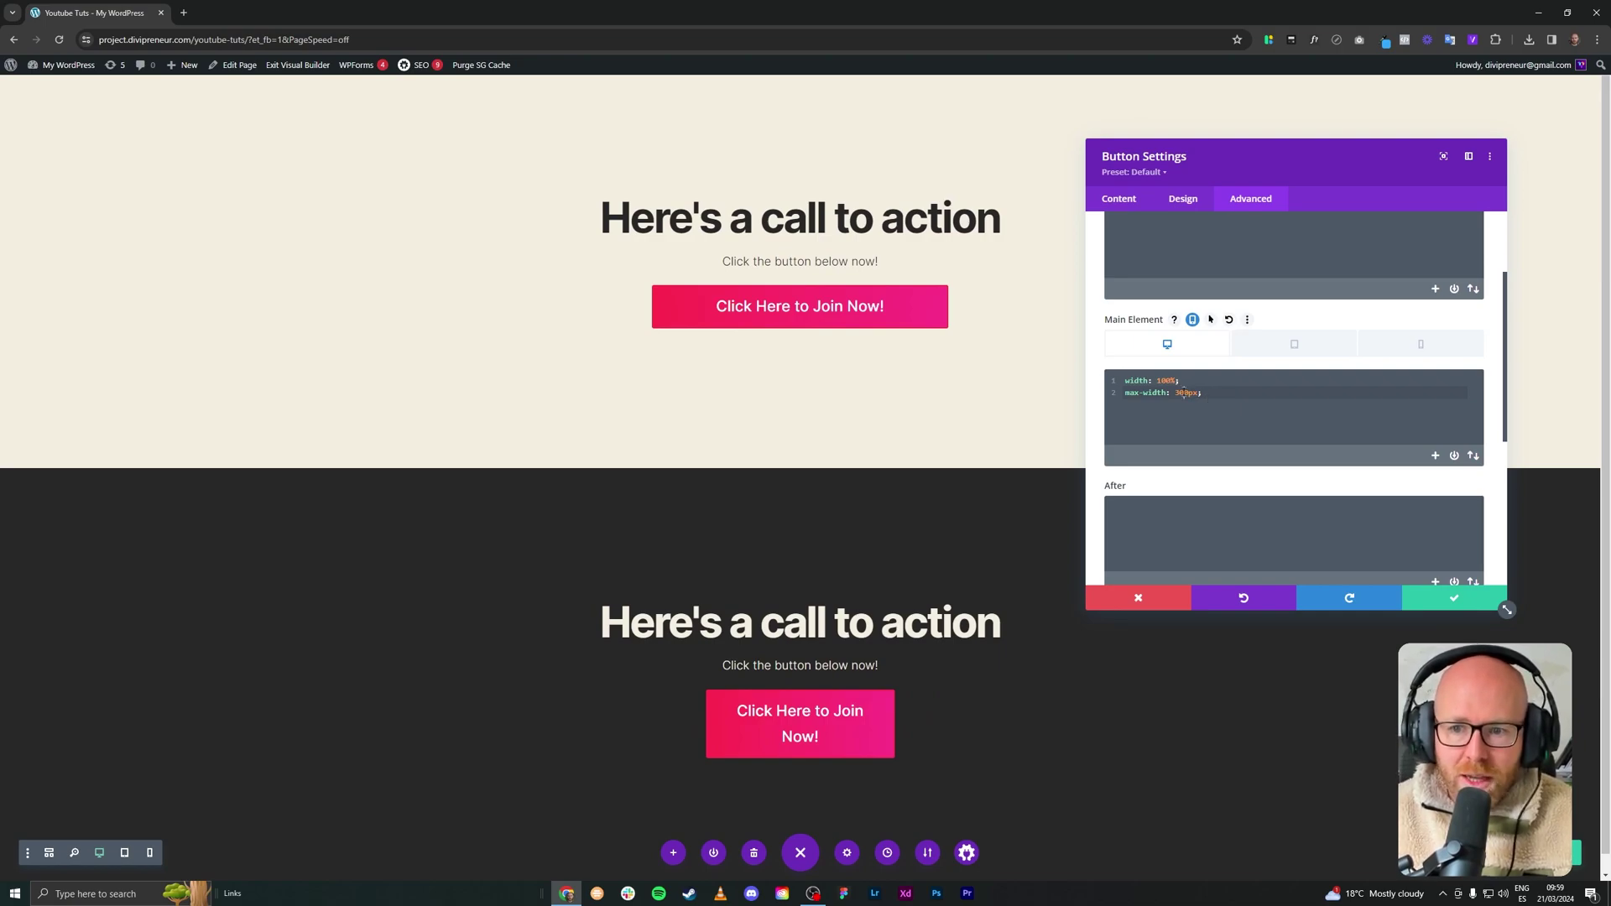
pyautogui.doubleClick(1183, 394)
pyautogui.write('450')
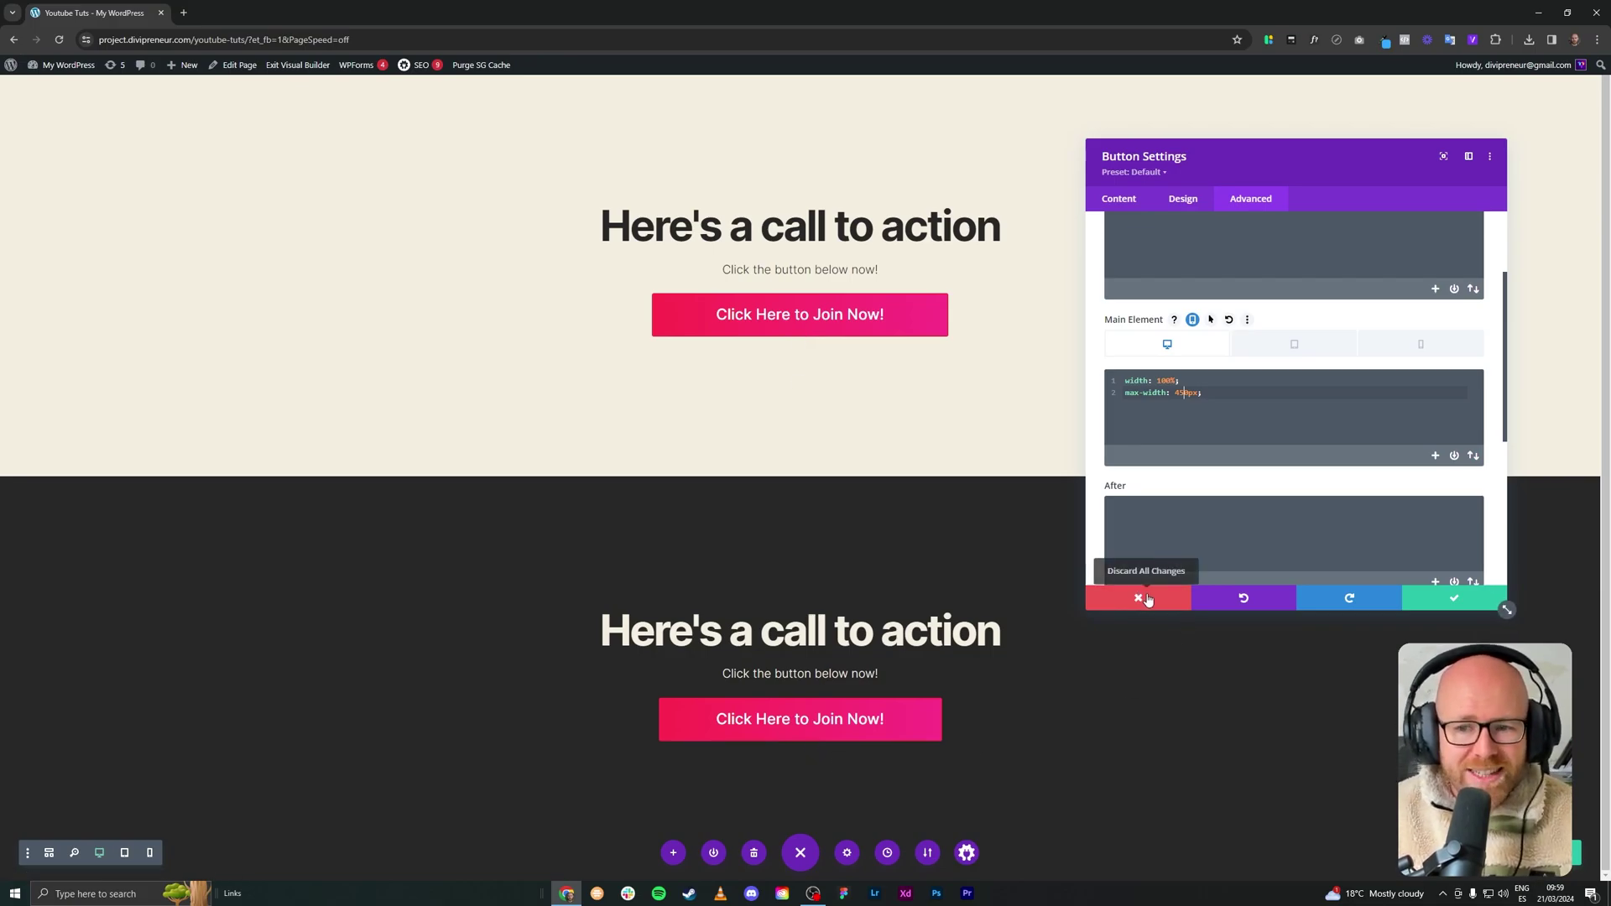
# Preview at tablet, then phone, then a custom narrow width where the lower button's label wraps.
pyautogui.click(1304, 352)
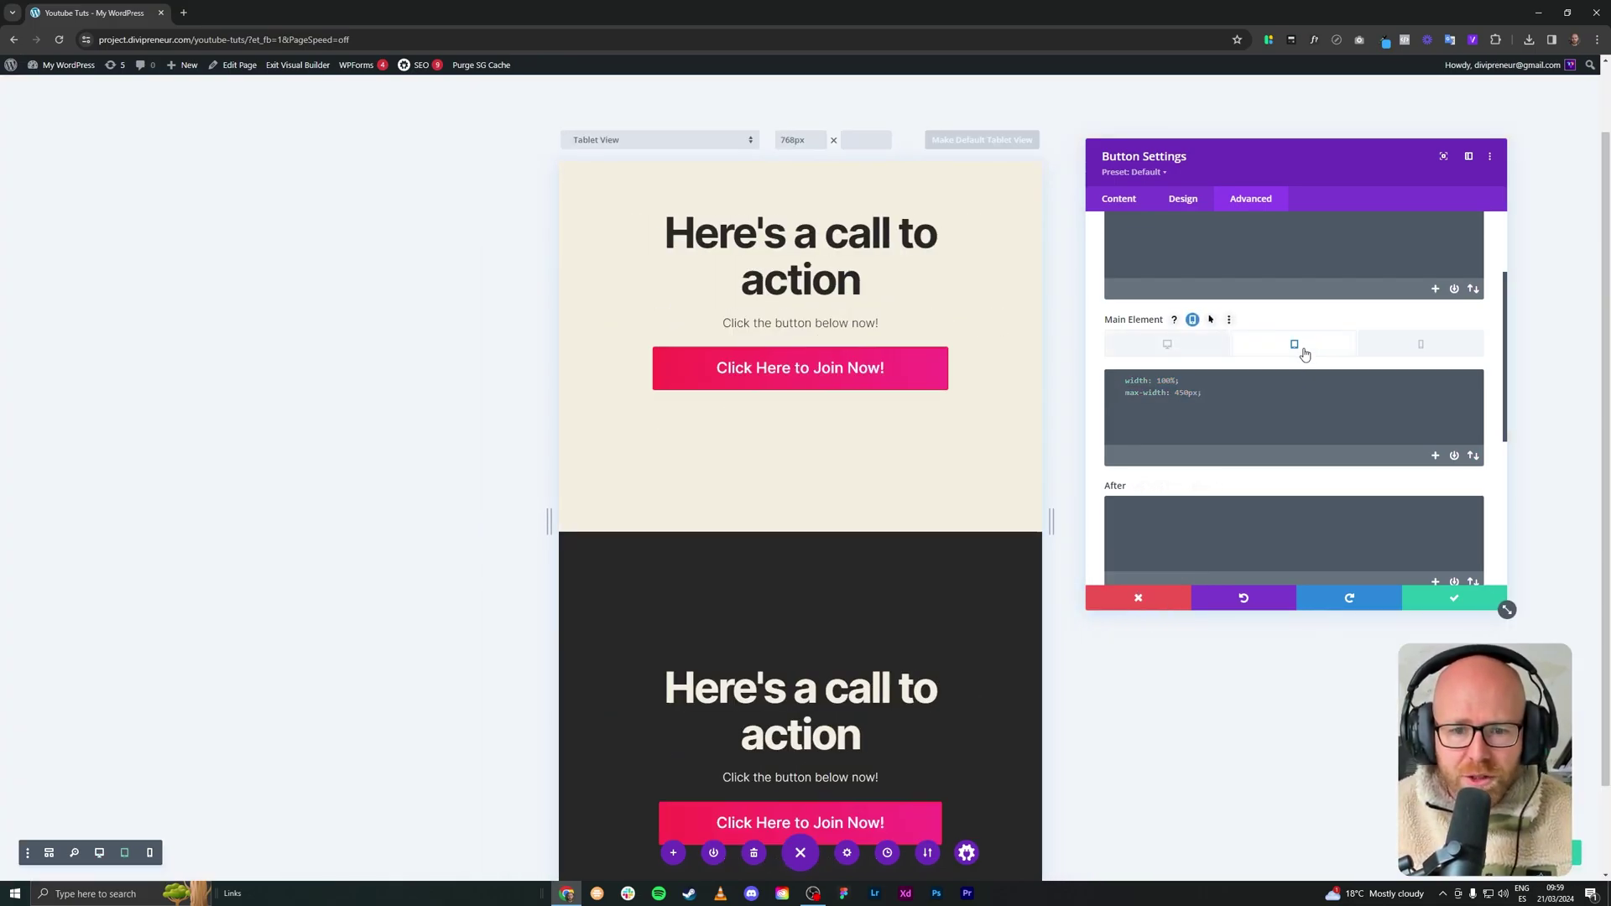
pyautogui.scroll(-1, 849, 493)
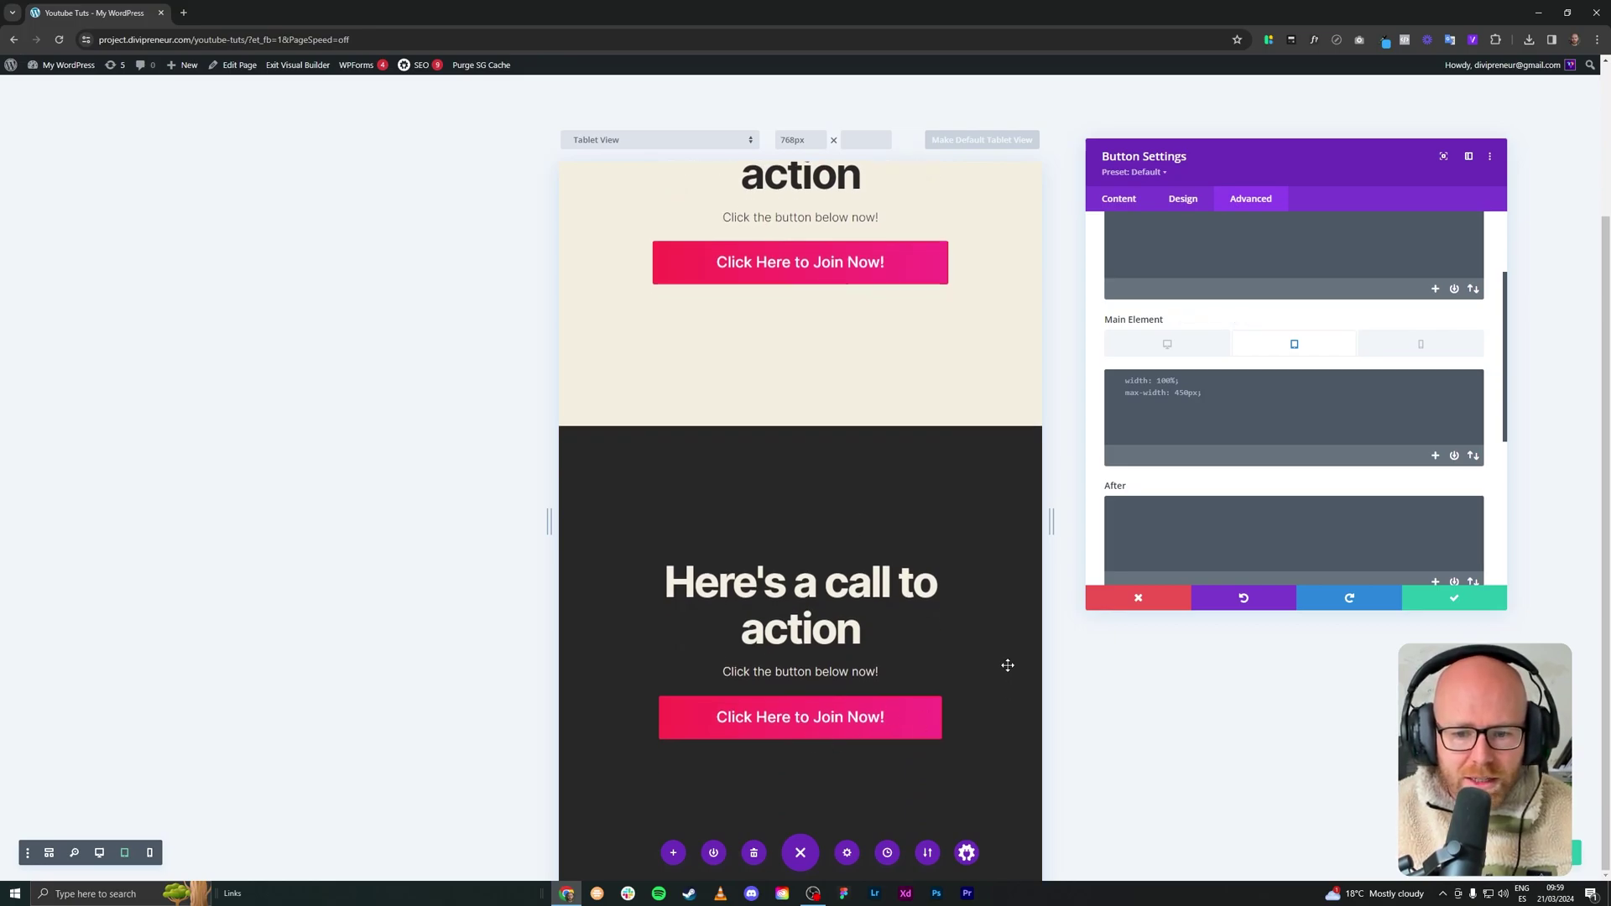
pyautogui.click(1421, 344)
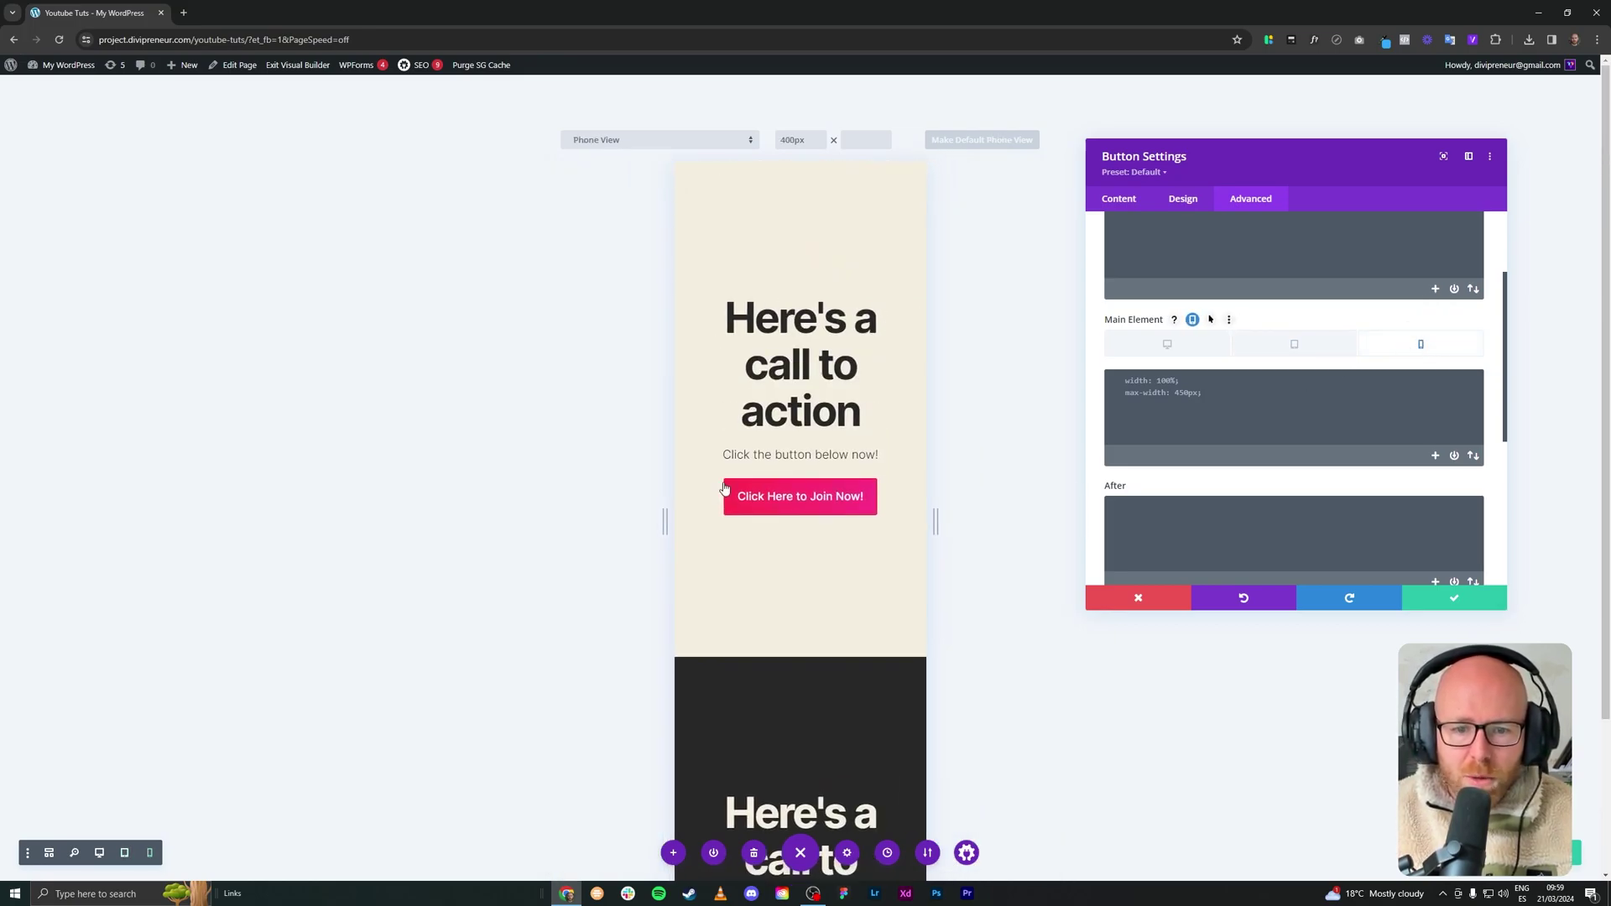
pyautogui.scroll(-3, 724, 487)
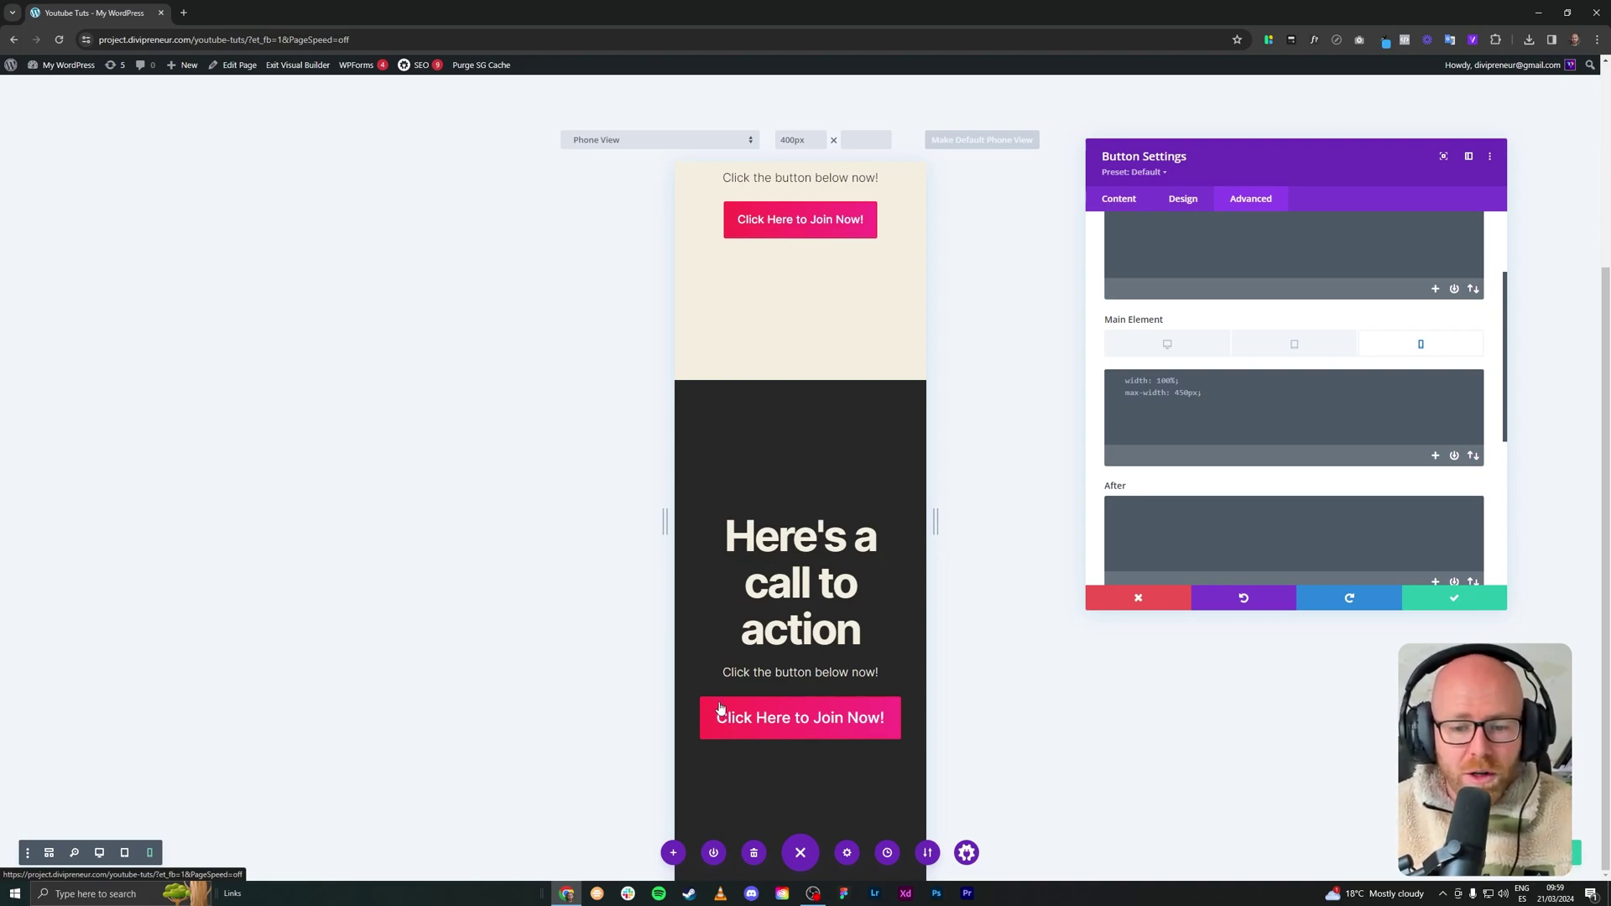
pyautogui.moveTo(936, 522)
pyautogui.mouseDown()
pyautogui.moveTo(1007, 532)
pyautogui.moveTo(930, 529)
pyautogui.moveTo(926, 562)
pyautogui.moveTo(935, 521)
pyautogui.moveTo(872, 520)
pyautogui.moveTo(933, 520)
pyautogui.mouseUp()
# Set the lower button's phone text size to 20px and resize the preview to check it.
pyautogui.click(1182, 201)
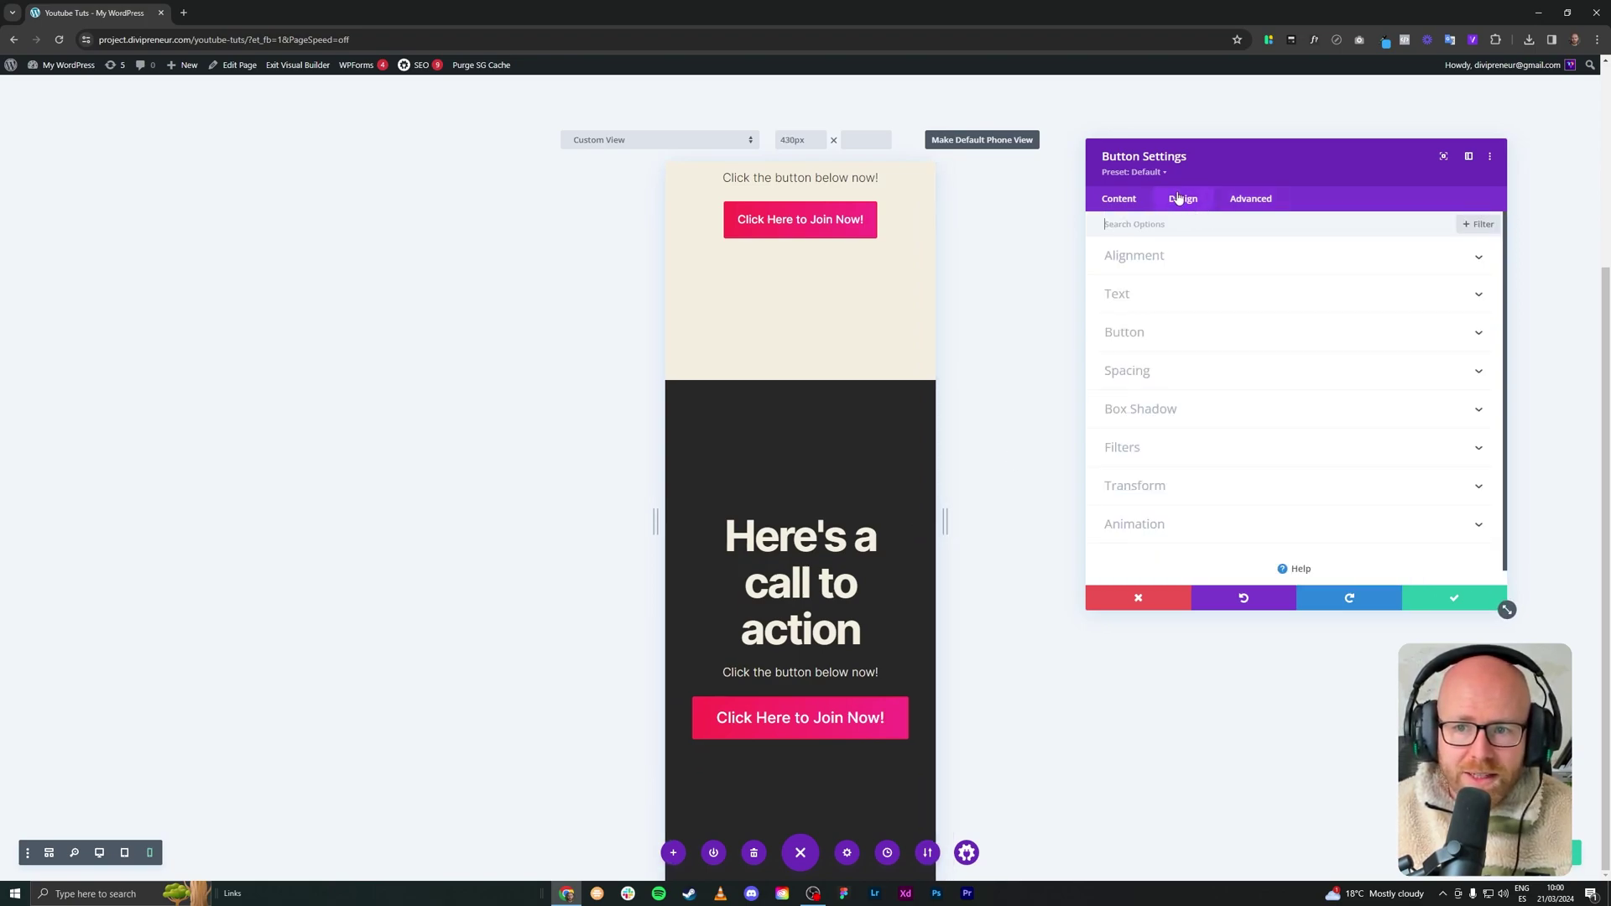
pyautogui.click(1184, 351)
pyautogui.scroll(-5, 1192, 353)
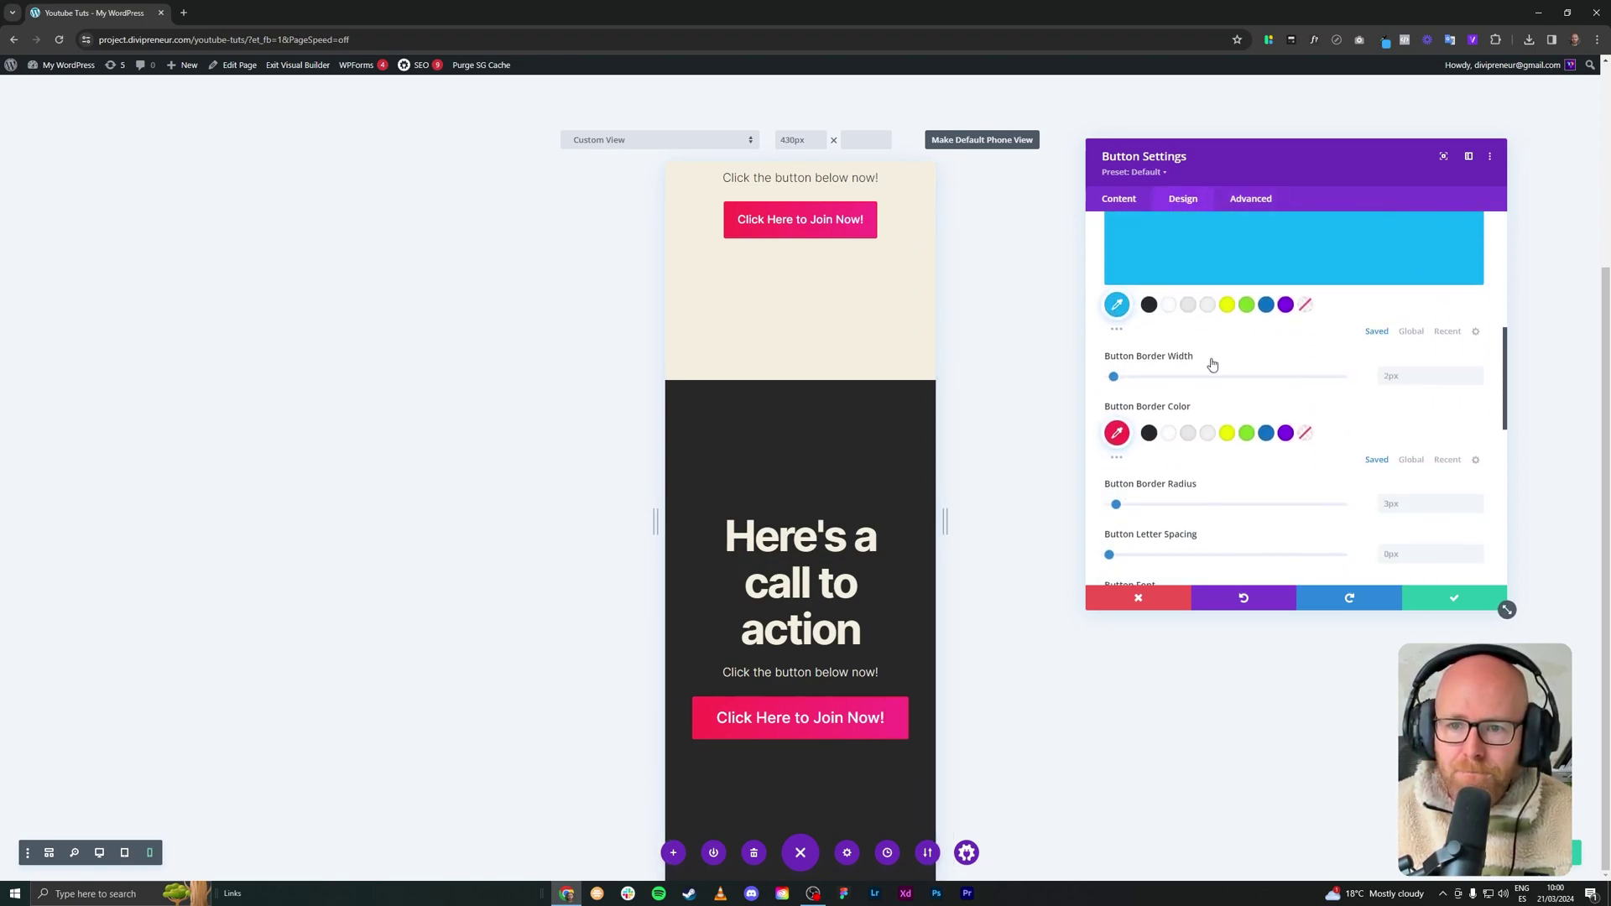
pyautogui.scroll(4, 1200, 409)
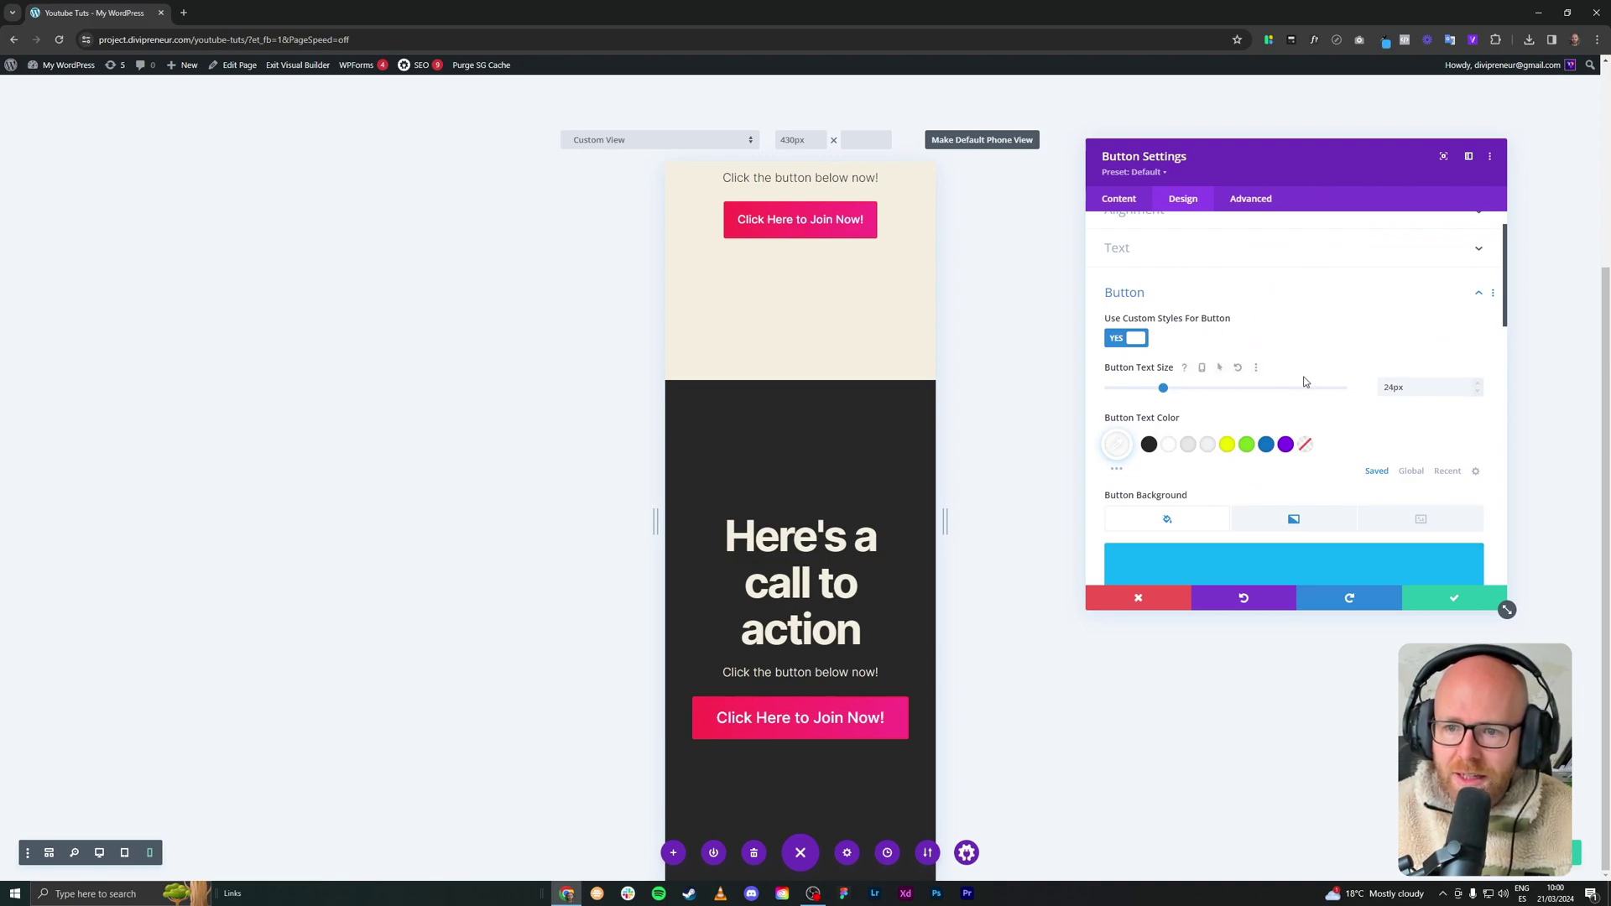
pyautogui.click(1202, 368)
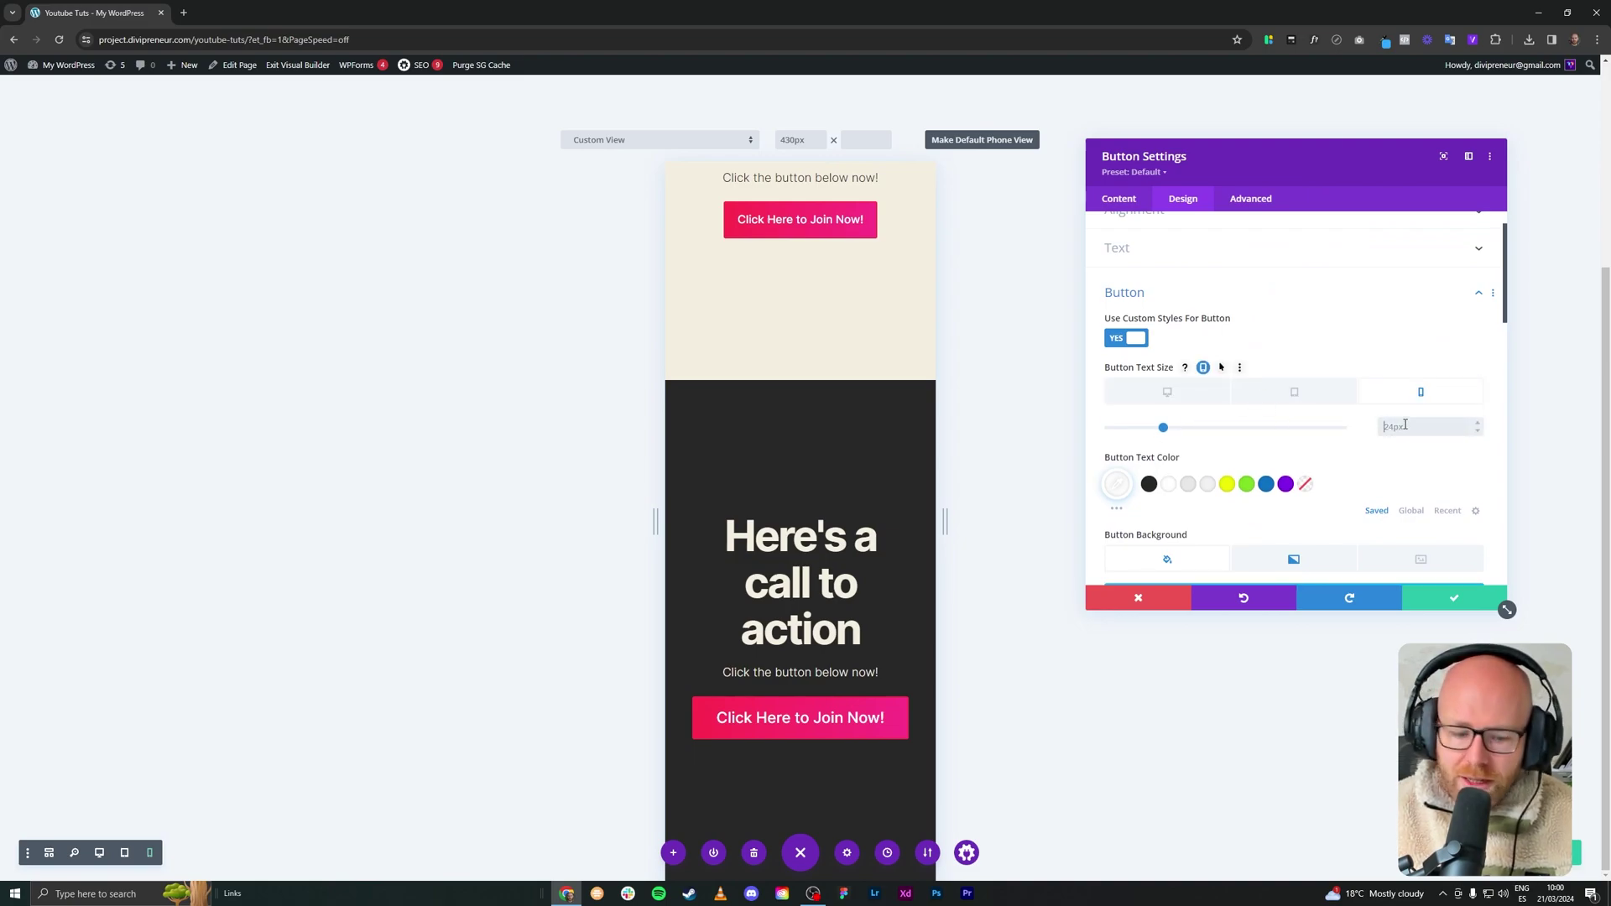
pyautogui.click(1406, 426)
pyautogui.write('20')
pyautogui.press('Return')
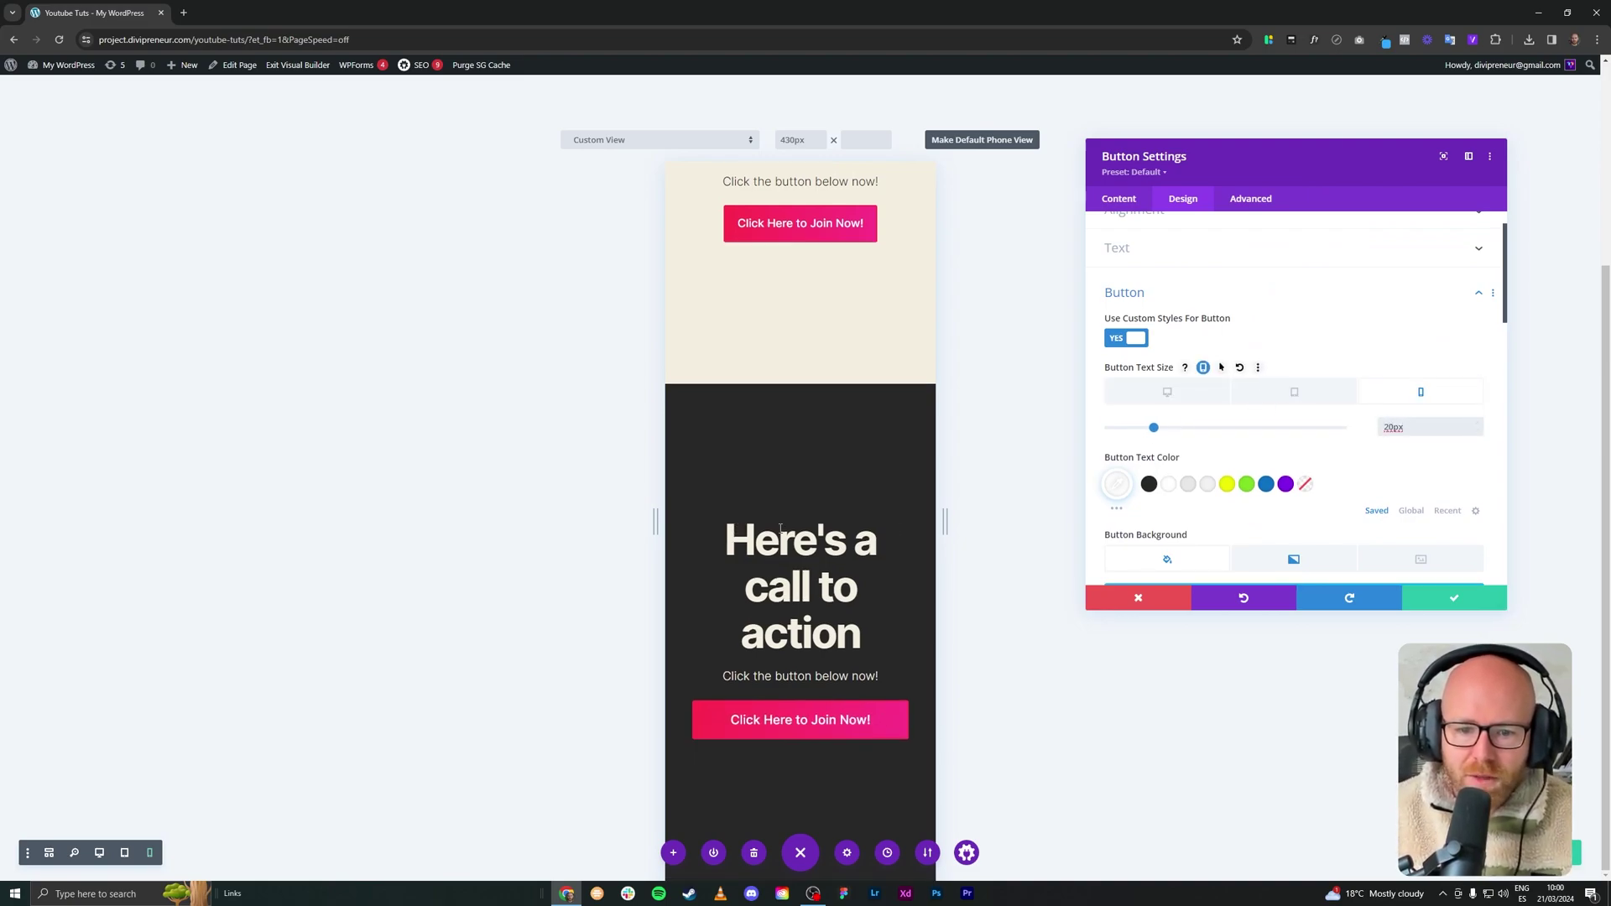
pyautogui.moveTo(934, 518); pyautogui.dragTo(1004, 504)
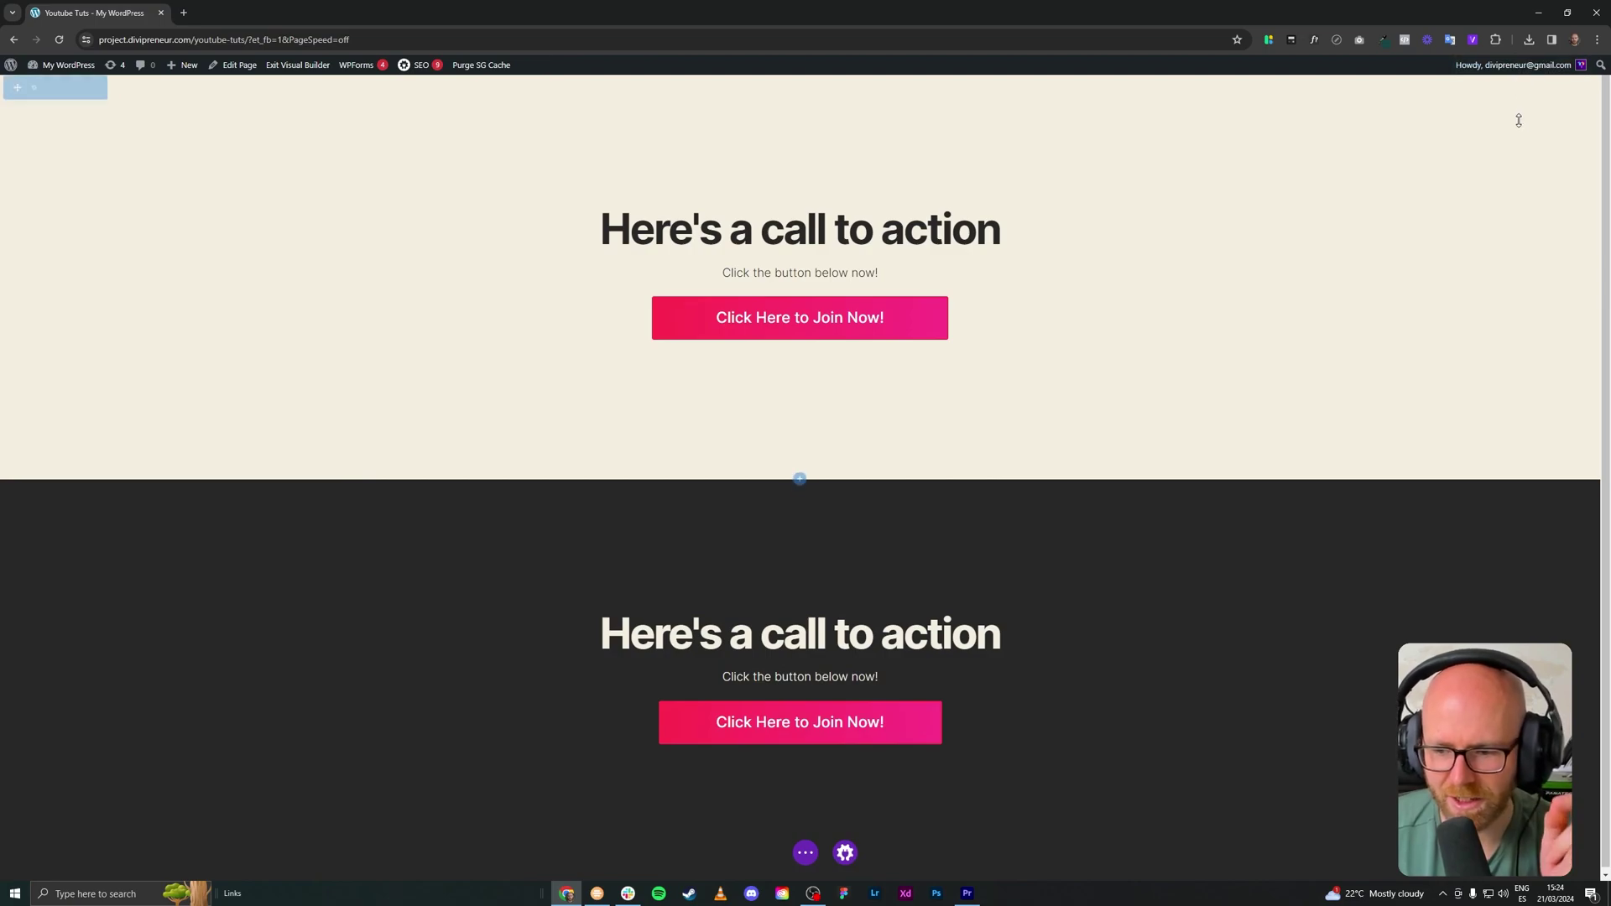
# Duplicate the lower 'Click Here to Join Now!' button module three times, giving four stacked copies.
pyautogui.moveTo(1518, 128)
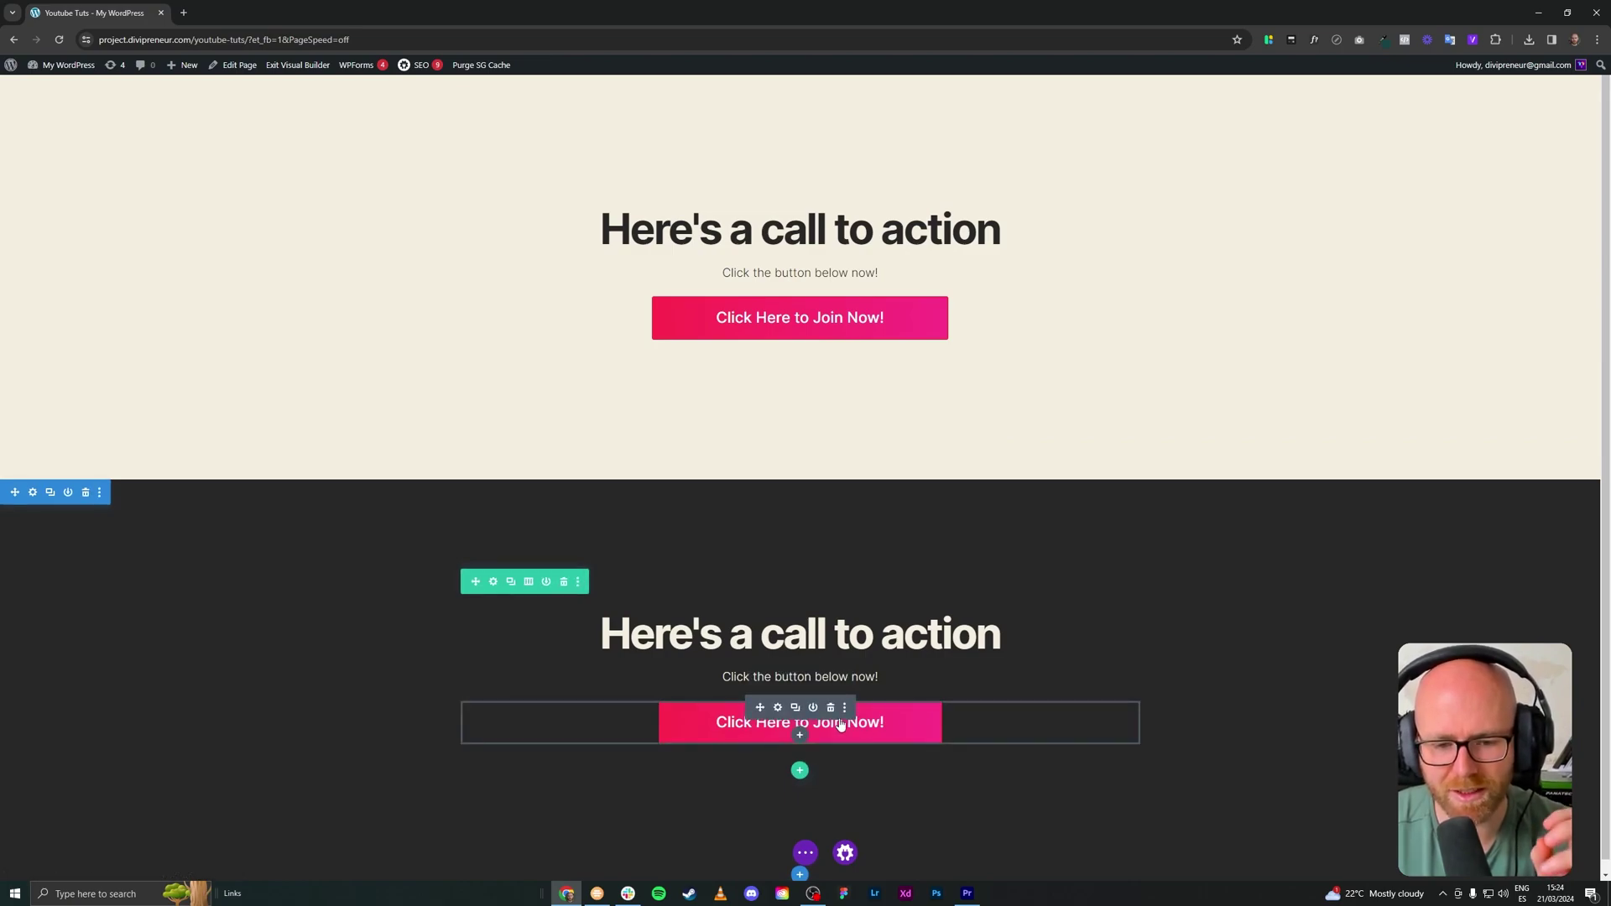
pyautogui.scroll(-1, 818, 705)
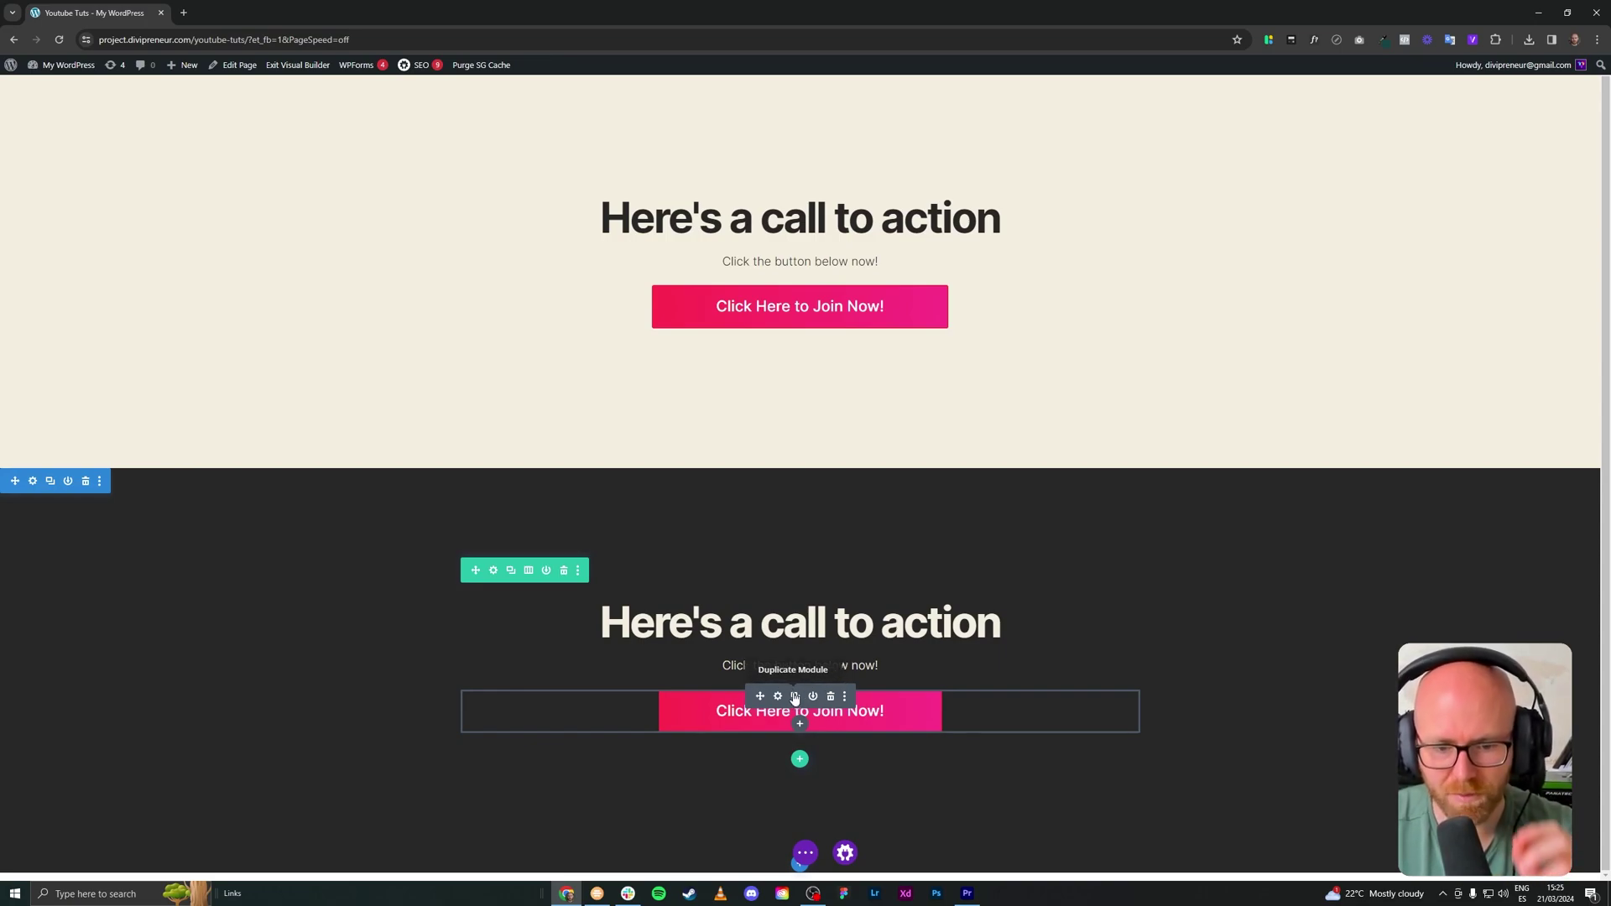
pyautogui.click(797, 697)
pyautogui.click(797, 697)
pyautogui.click(795, 698)
pyautogui.scroll(-2, 789, 671)
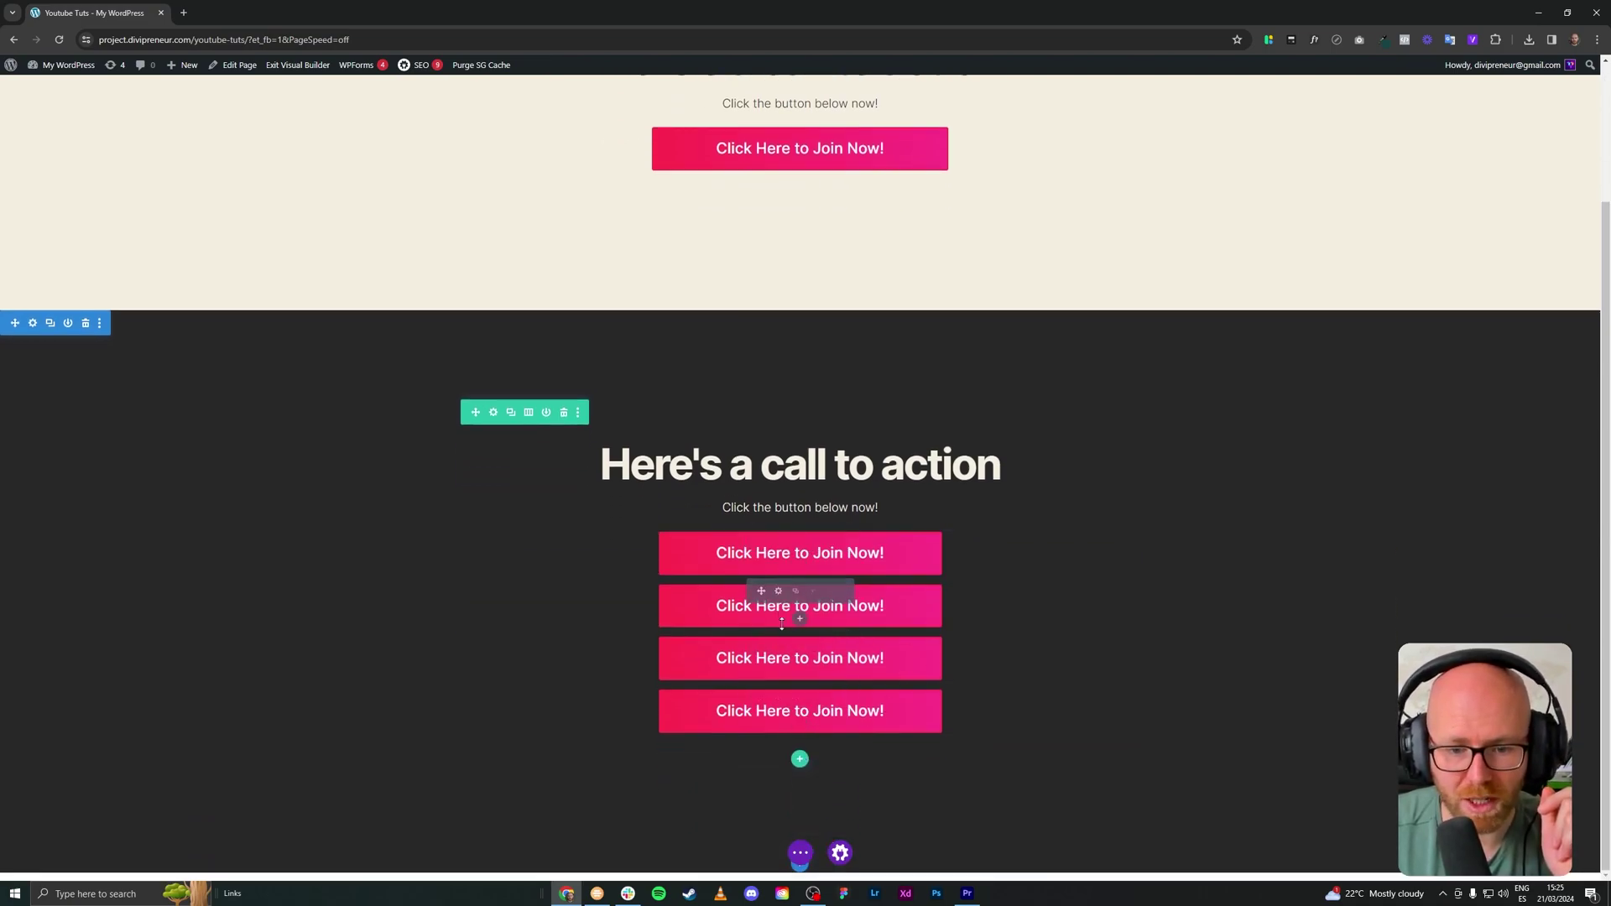
# Relabel the second lower button 'Join Now' and save it.
pyautogui.click(777, 587)
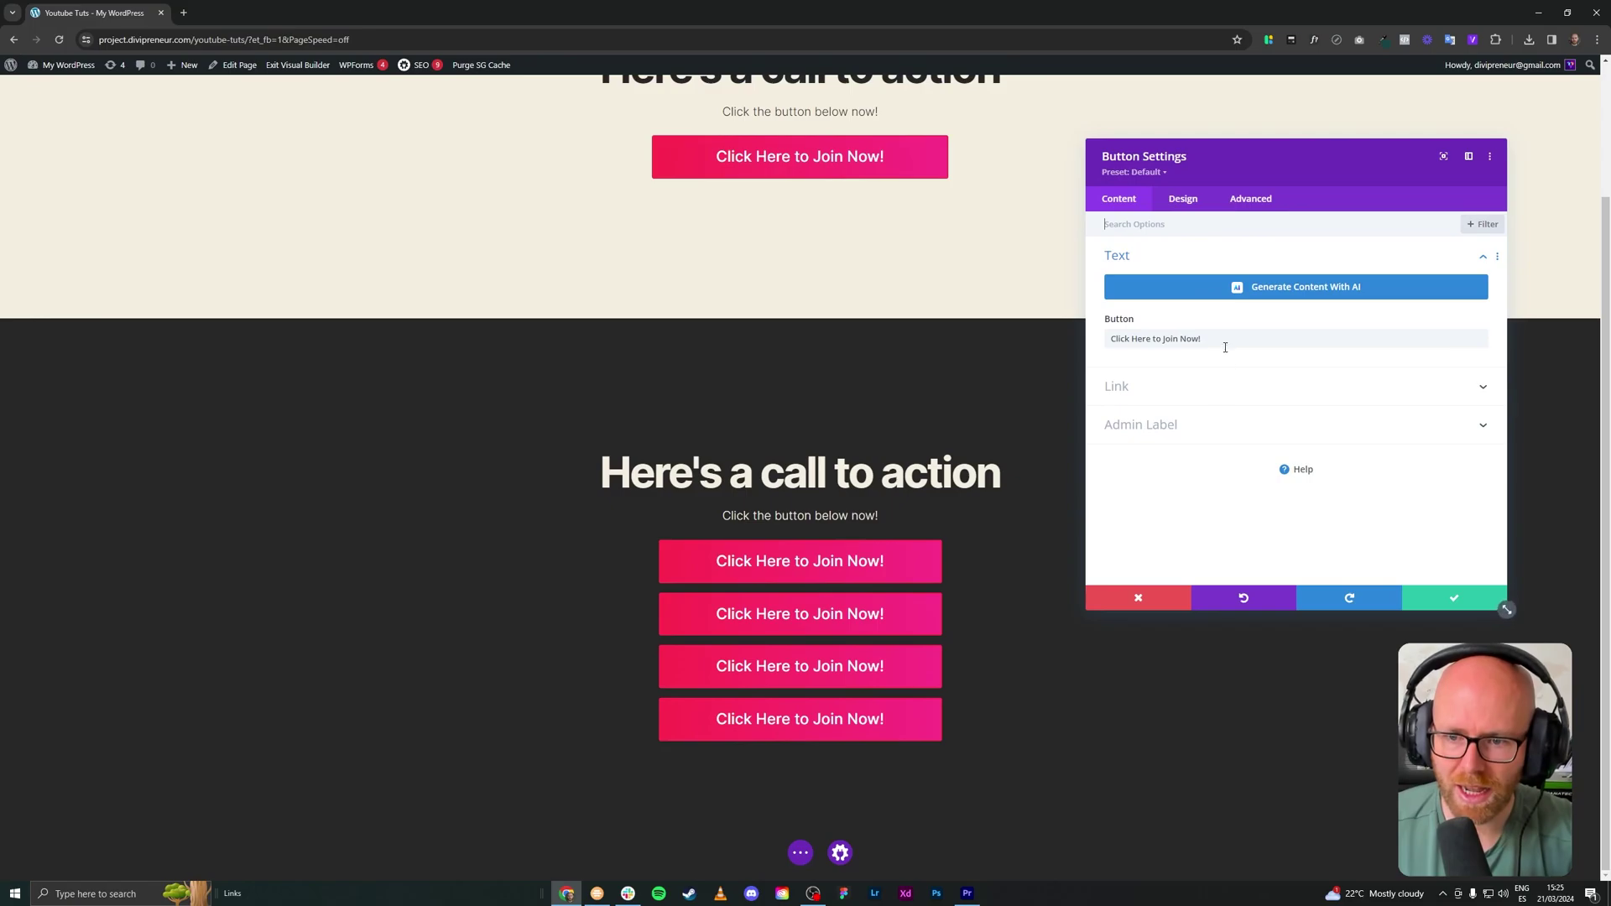
pyautogui.moveTo(1219, 342); pyautogui.dragTo(1111, 334)
pyautogui.write('tH')
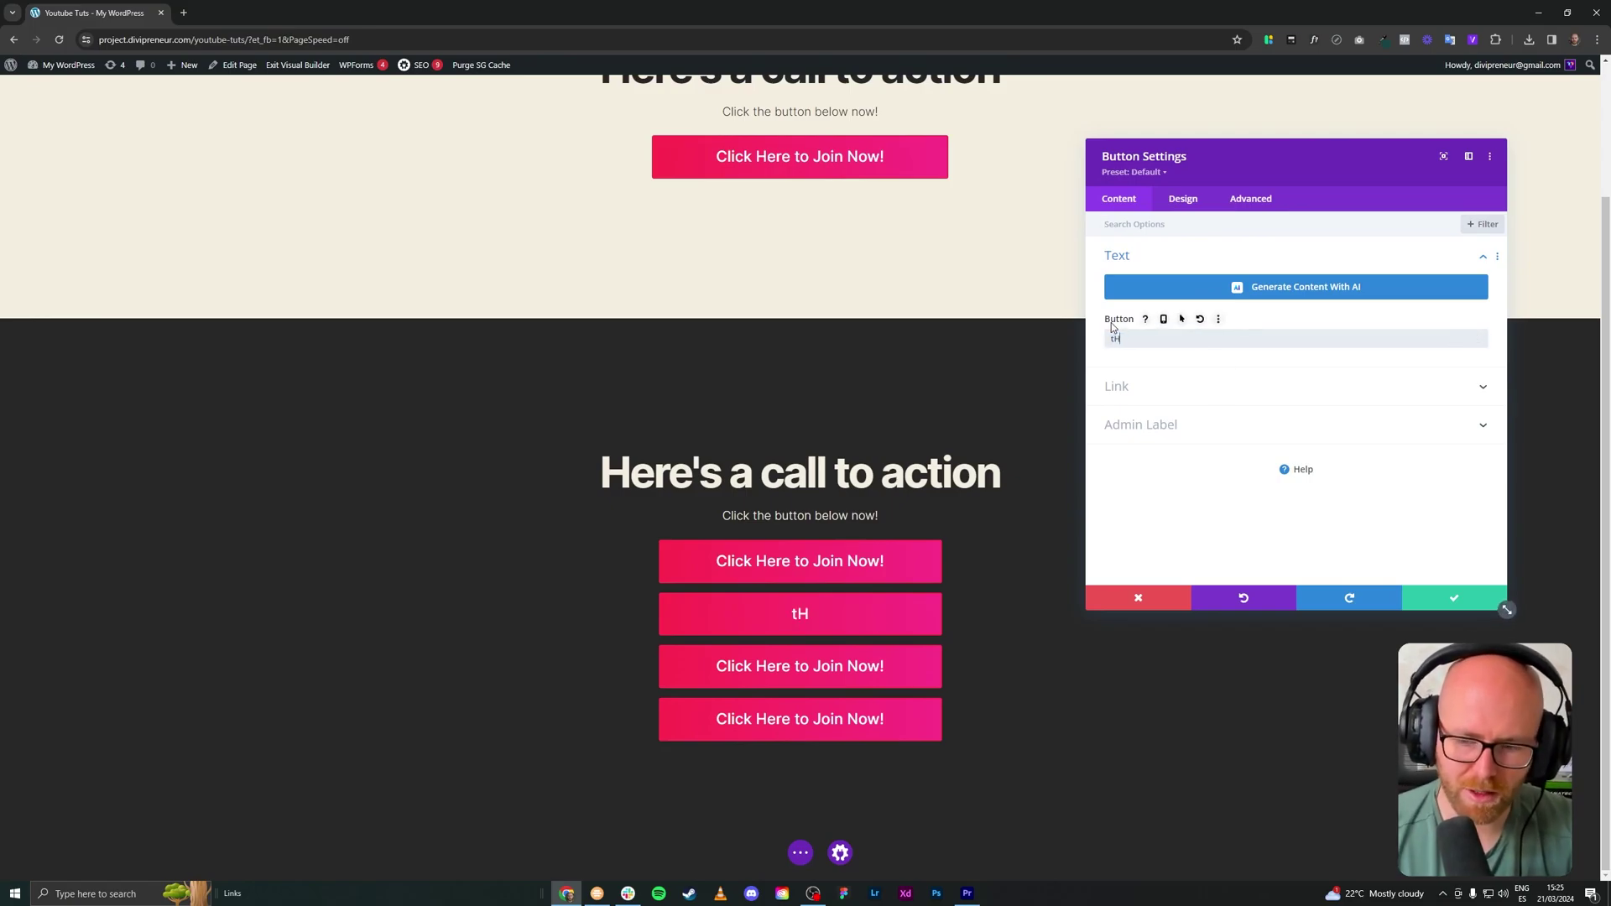
pyautogui.write('ANK')
pyautogui.press('BackSpace')
pyautogui.press('BackSpace')
pyautogui.press('BackSpace')
pyautogui.press('BackSpace')
pyautogui.press('BackSpace')
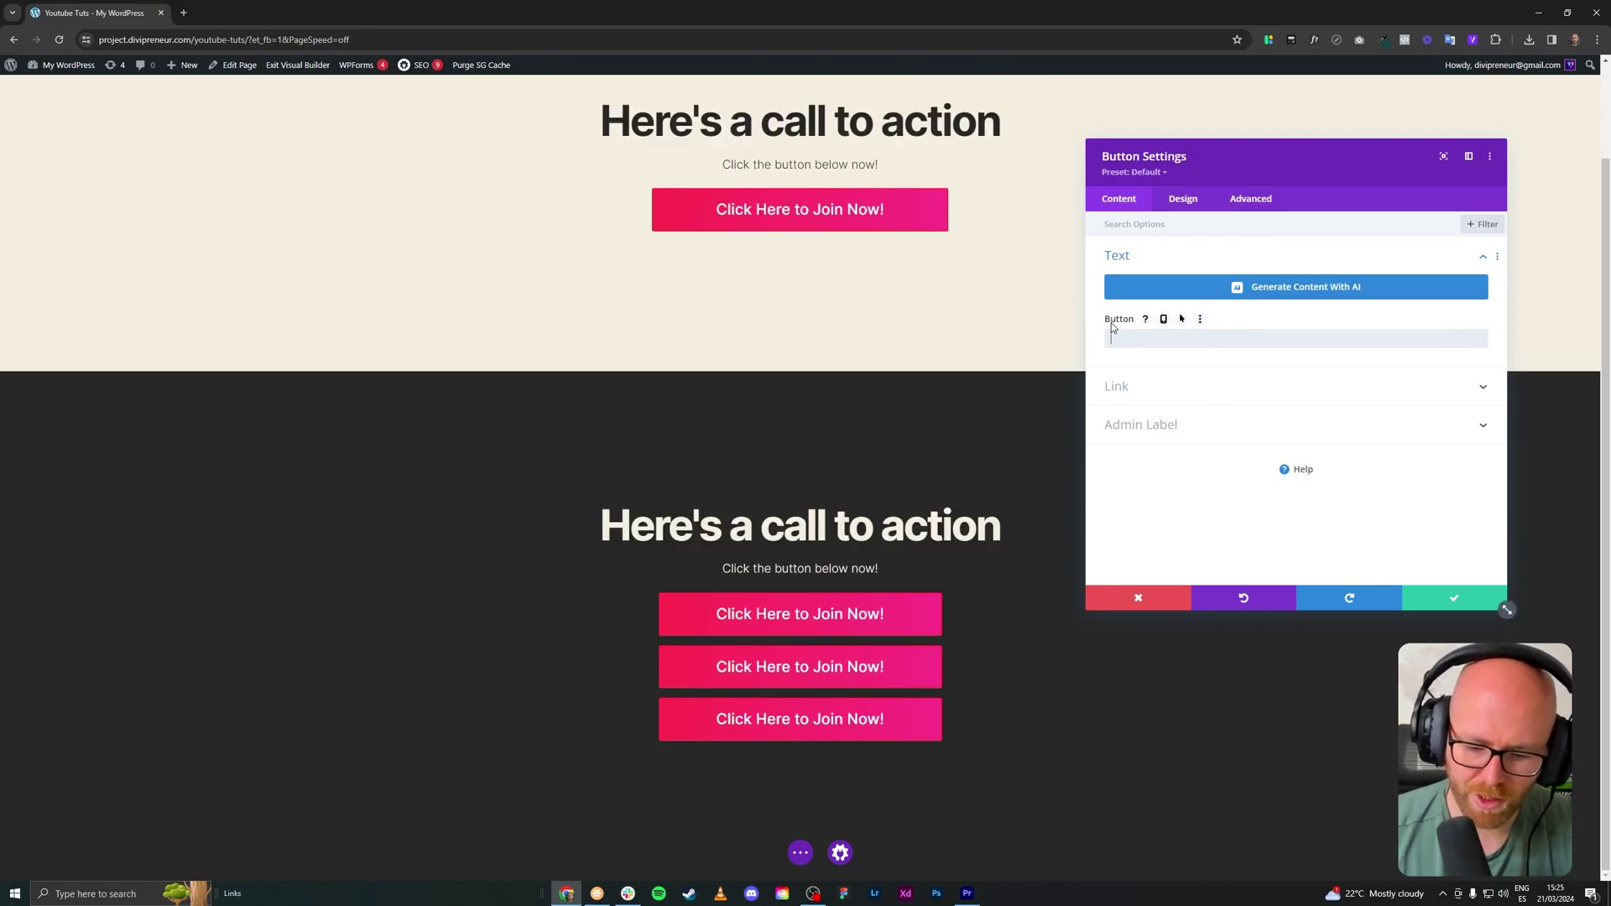
pyautogui.write('Jopin Noew')
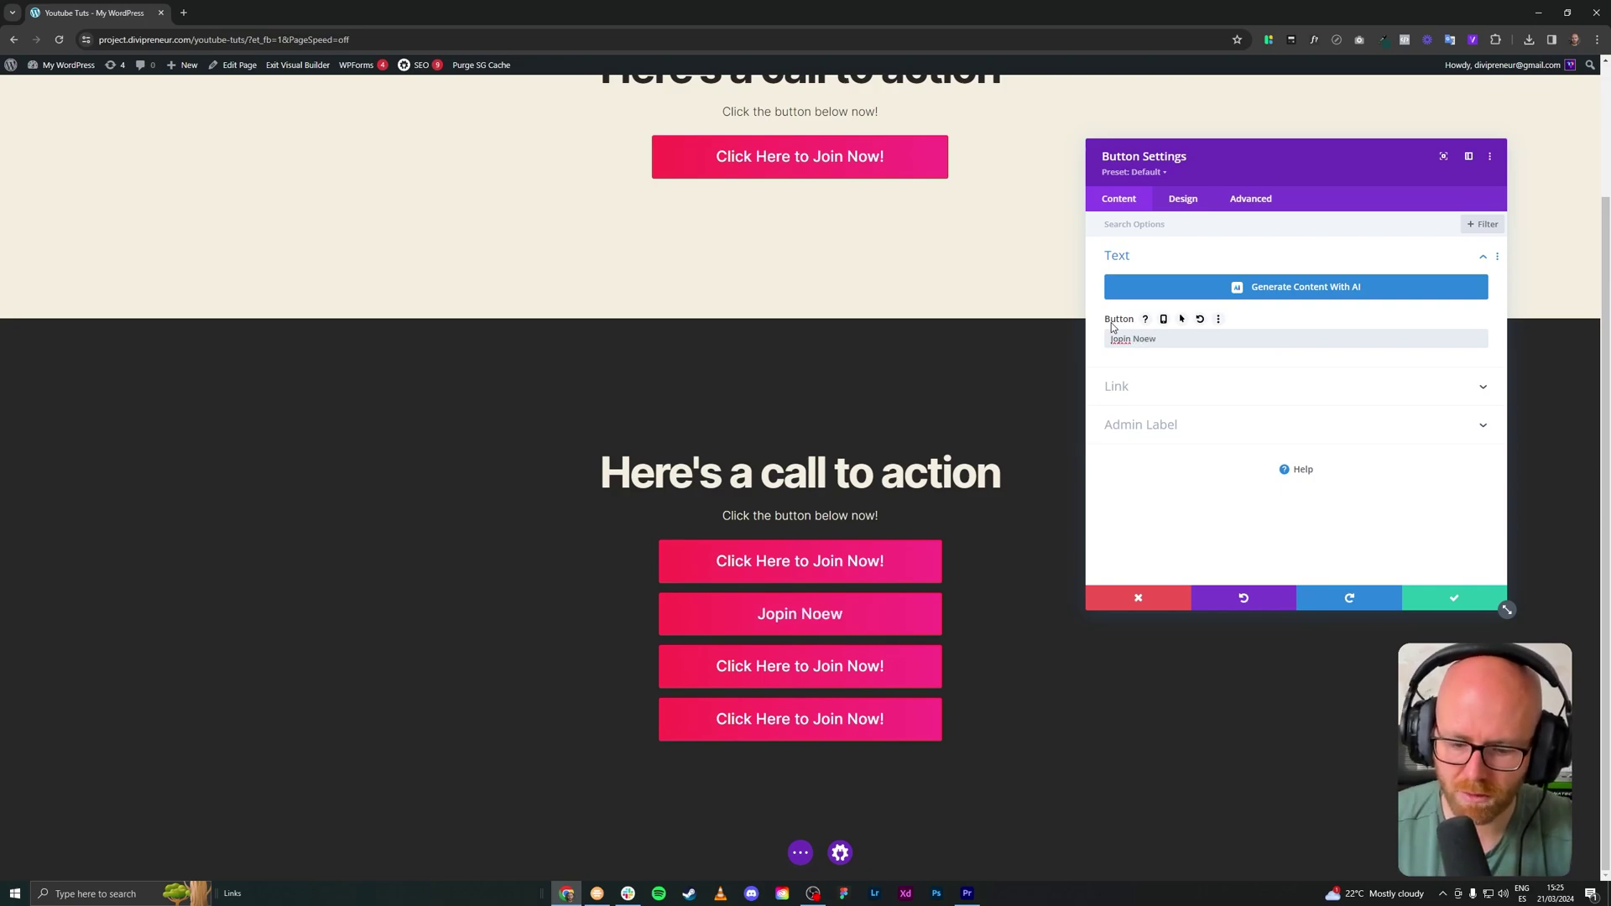
pyautogui.press('BackSpace')
pyautogui.press('BackSpace')
pyautogui.write('w')
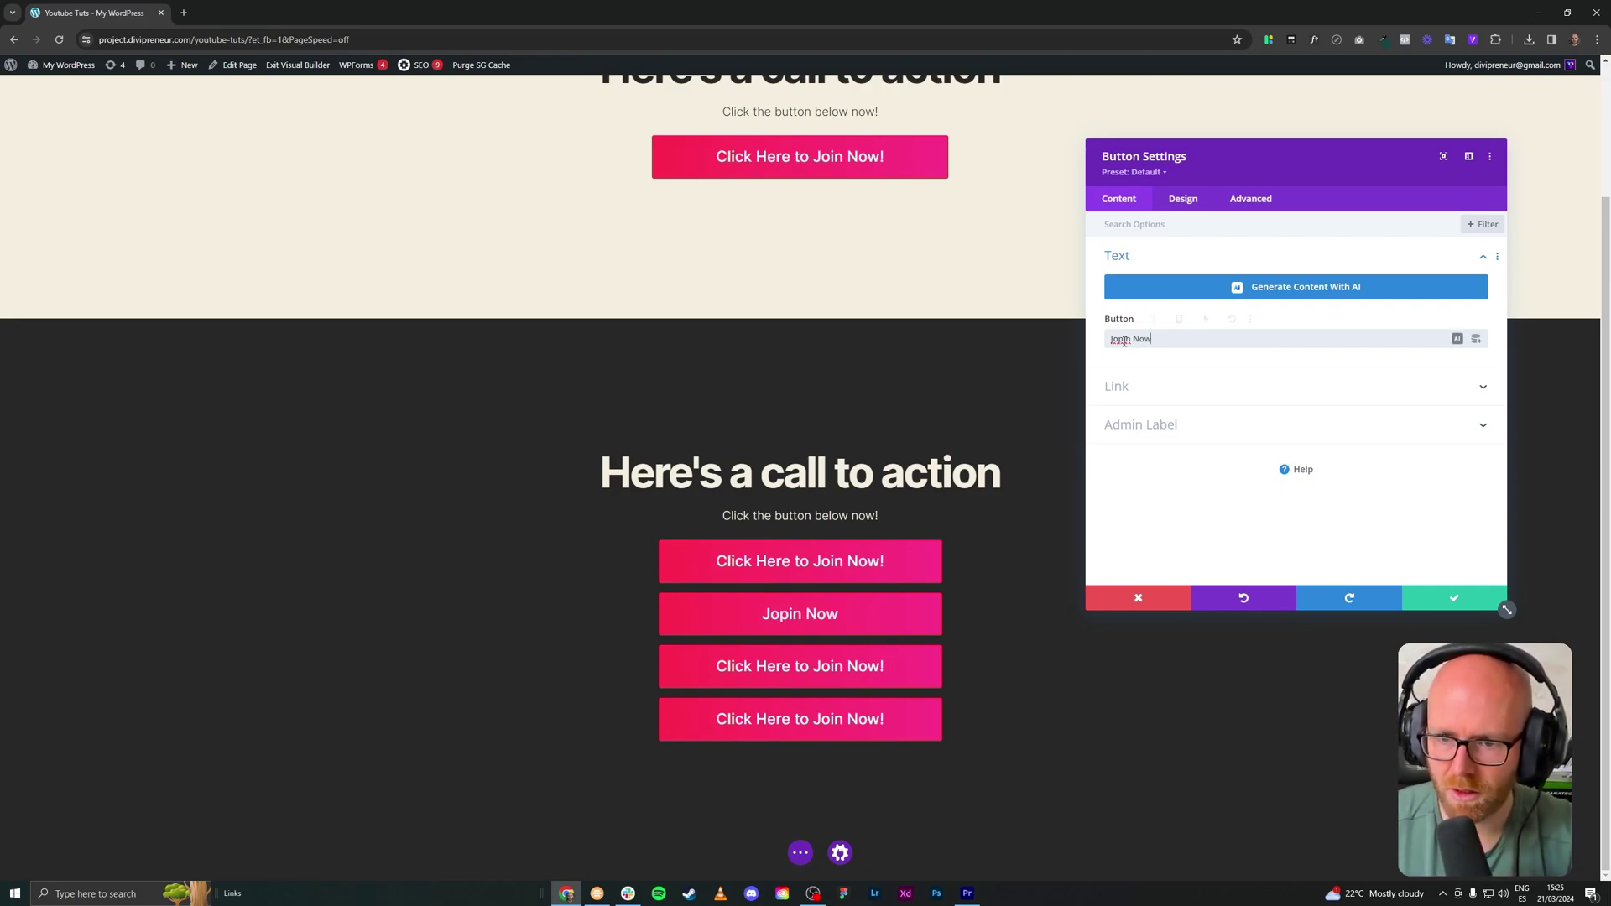
pyautogui.click(1123, 339)
pyautogui.press('BackSpace')
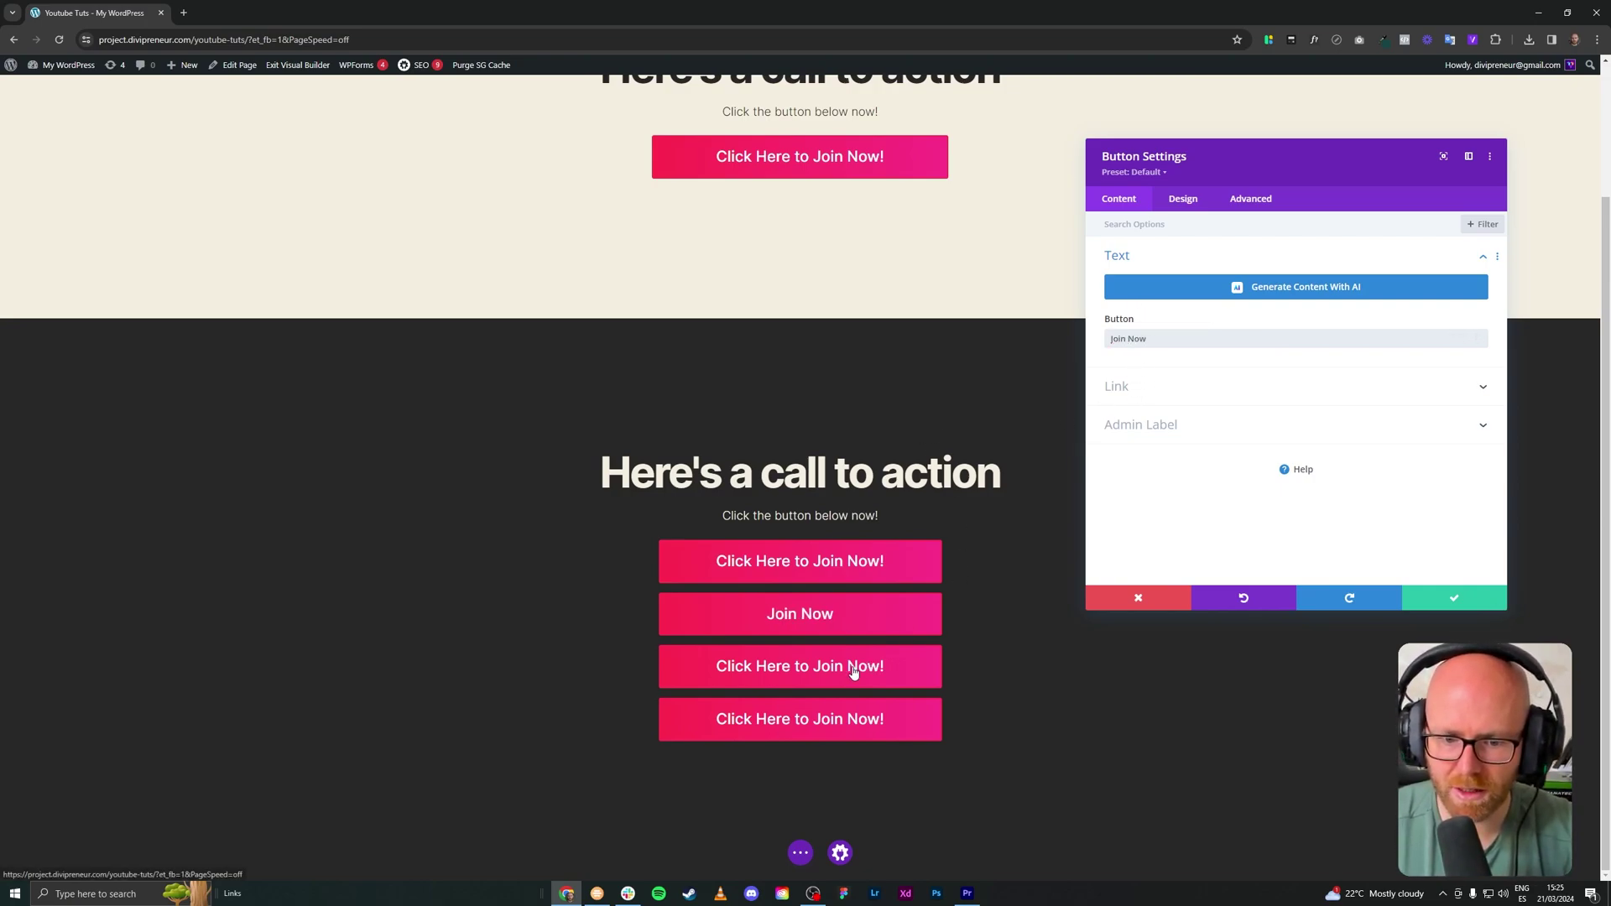
pyautogui.click(1454, 597)
# Relabel the third lower button 'Click Here' and save it.
pyautogui.click(779, 643)
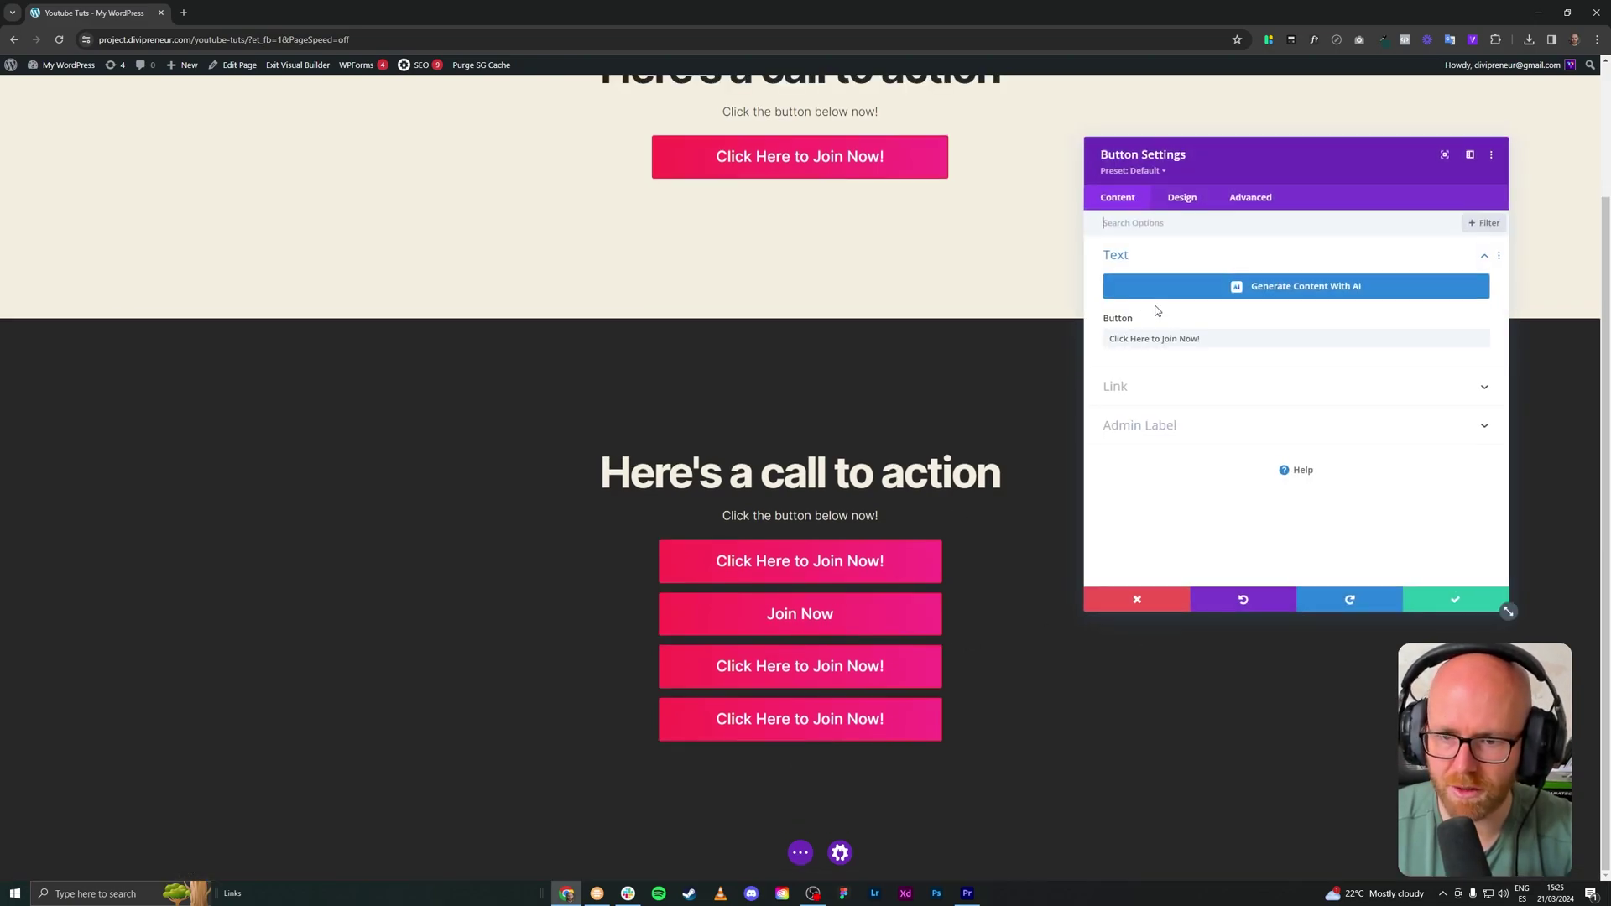
pyautogui.moveTo(1212, 341); pyautogui.dragTo(1106, 343)
pyautogui.write('Click Here')
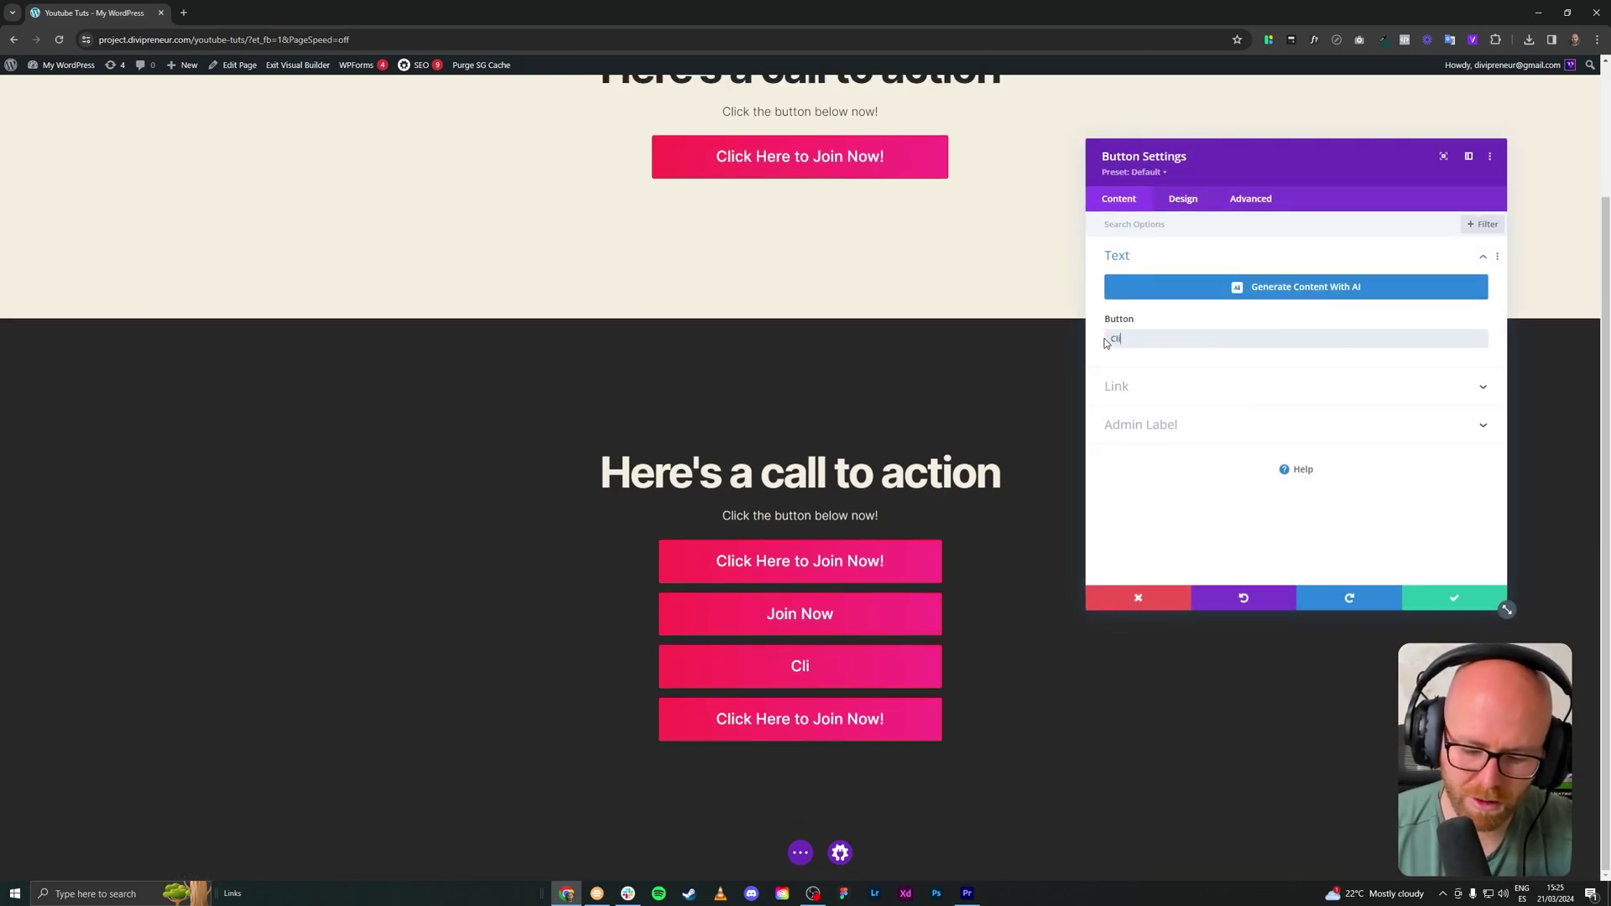
pyautogui.click(1454, 598)
# Relabel the fourth lower button 'Submit Now!' and save it.
pyautogui.click(779, 697)
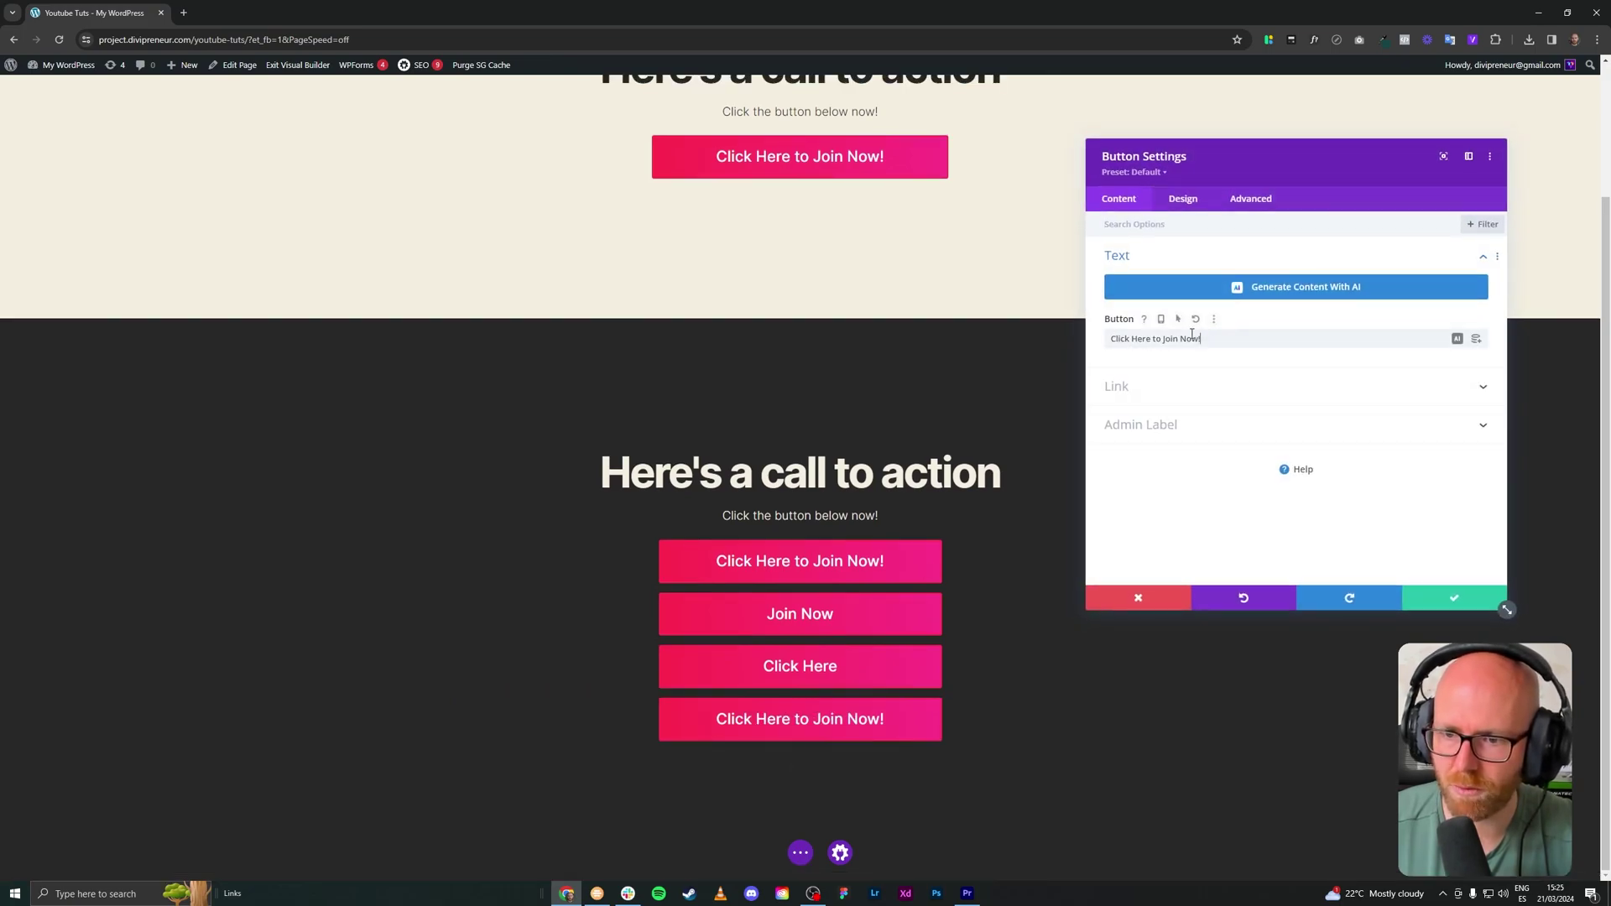
pyautogui.moveTo(1205, 339); pyautogui.dragTo(1085, 329)
pyautogui.write('Sumb')
pyautogui.press('BackSpace')
pyautogui.press('BackSpace')
pyautogui.press('BackSpace')
pyautogui.write('ubmit Now!')
pyautogui.click(1464, 598)
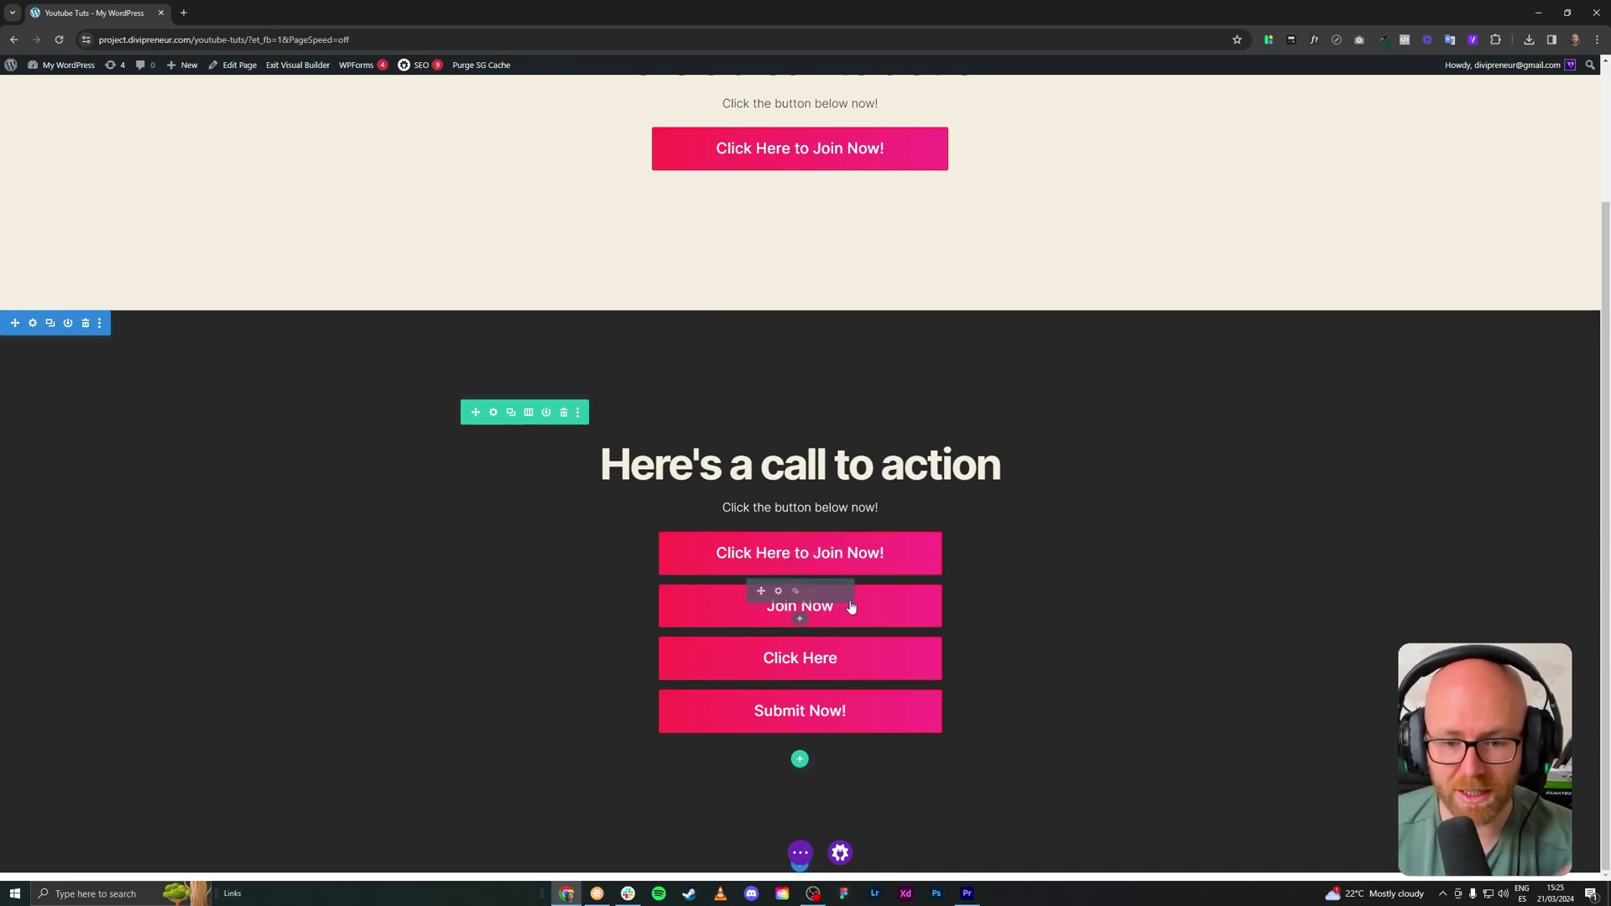
# Review the Join Now button's custom CSS max-width: 450px rule, then close its settings.
pyautogui.click(780, 593)
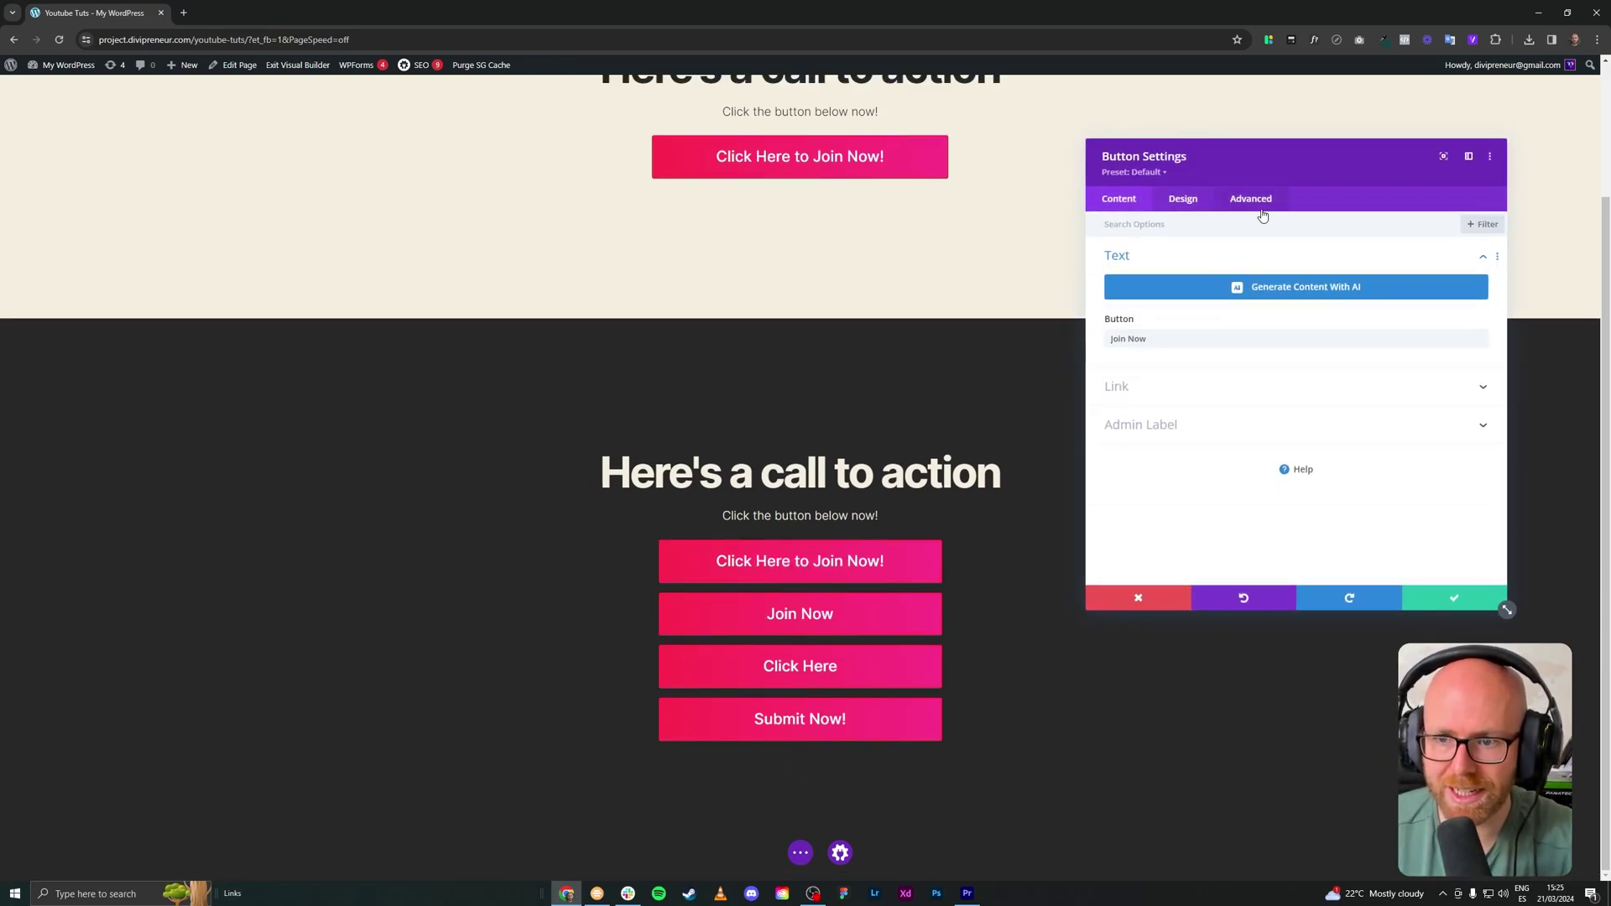
pyautogui.click(1254, 205)
pyautogui.click(1190, 294)
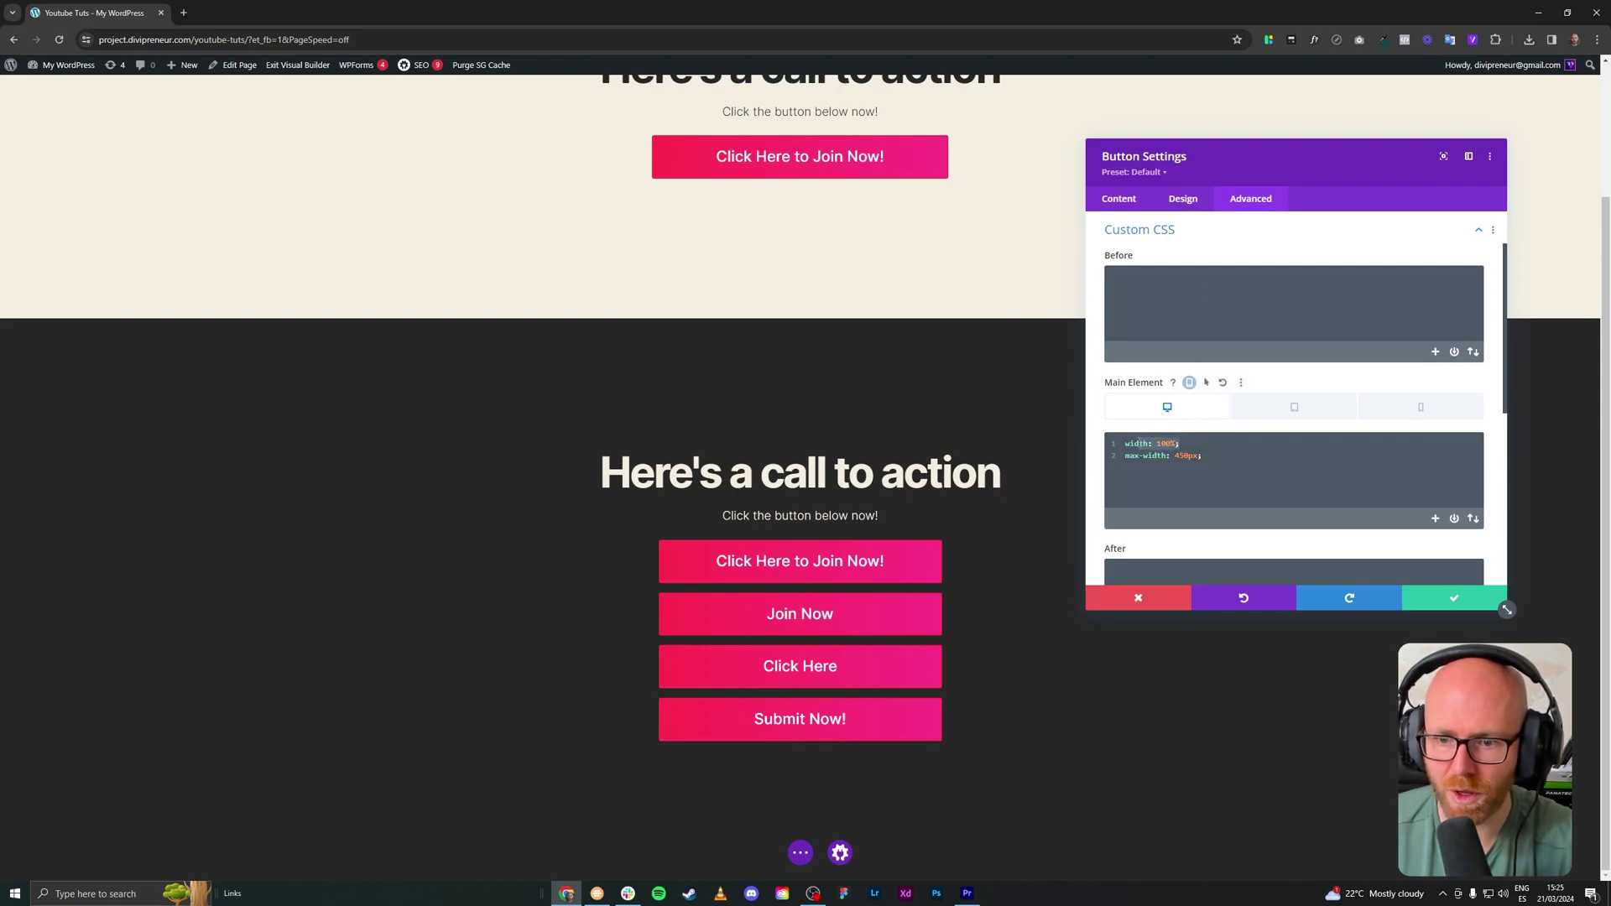
pyautogui.moveTo(1202, 457); pyautogui.dragTo(1134, 464)
pyautogui.click(1440, 602)
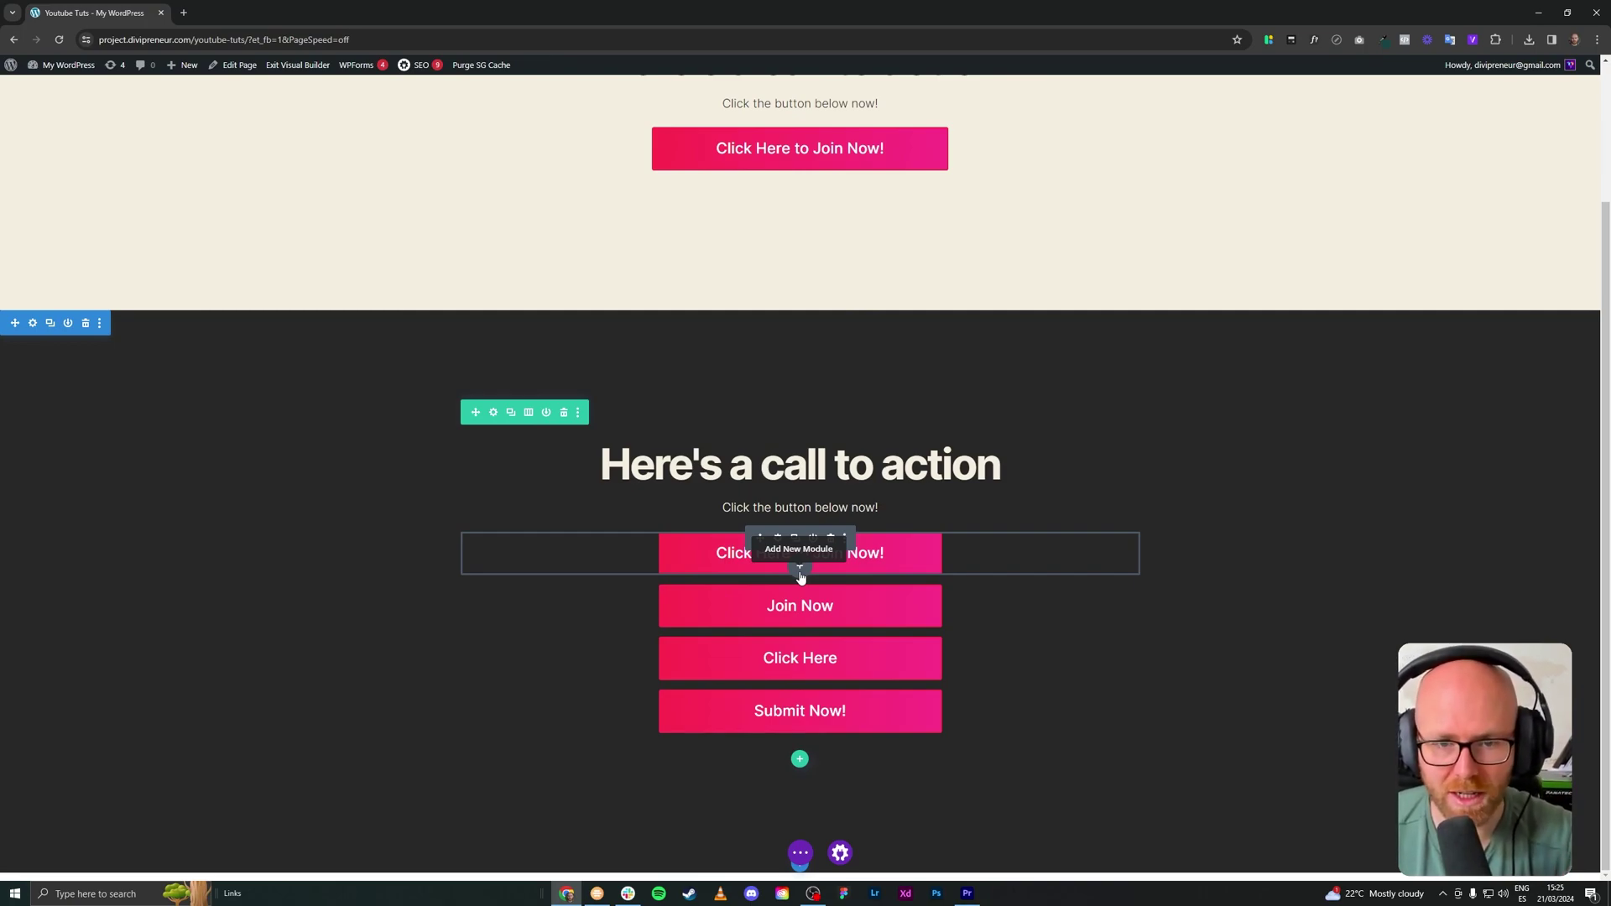
# Duplicate the top section's button twice and relabel the middle copy 'Submit Now!'.
pyautogui.scroll(2, 800, 577)
pyautogui.click(796, 306)
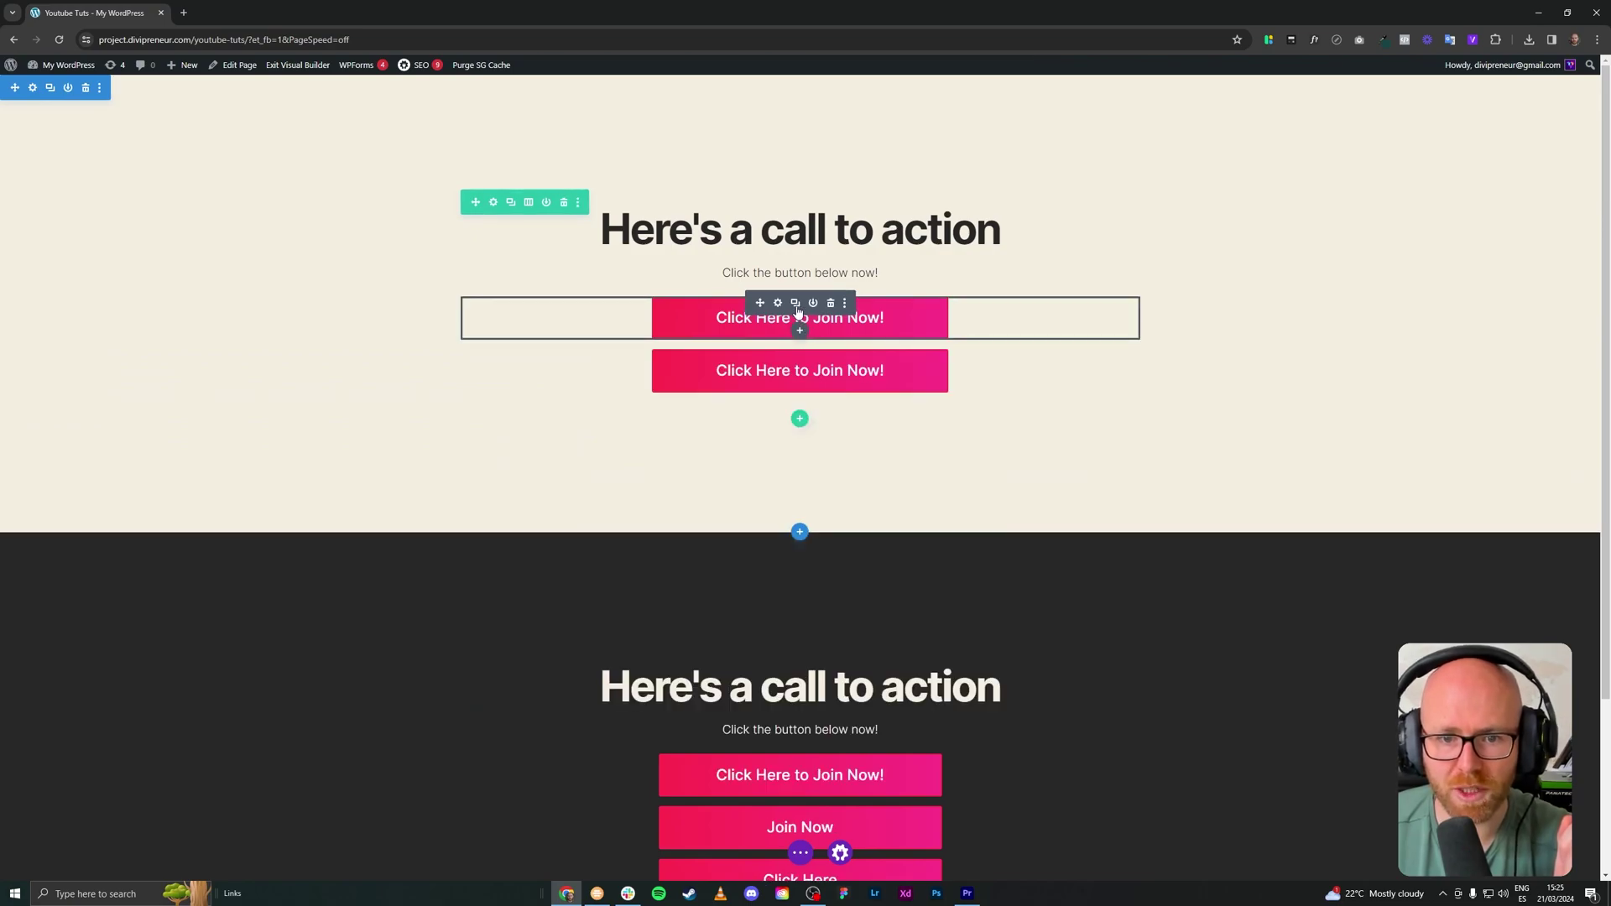
pyautogui.click(796, 308)
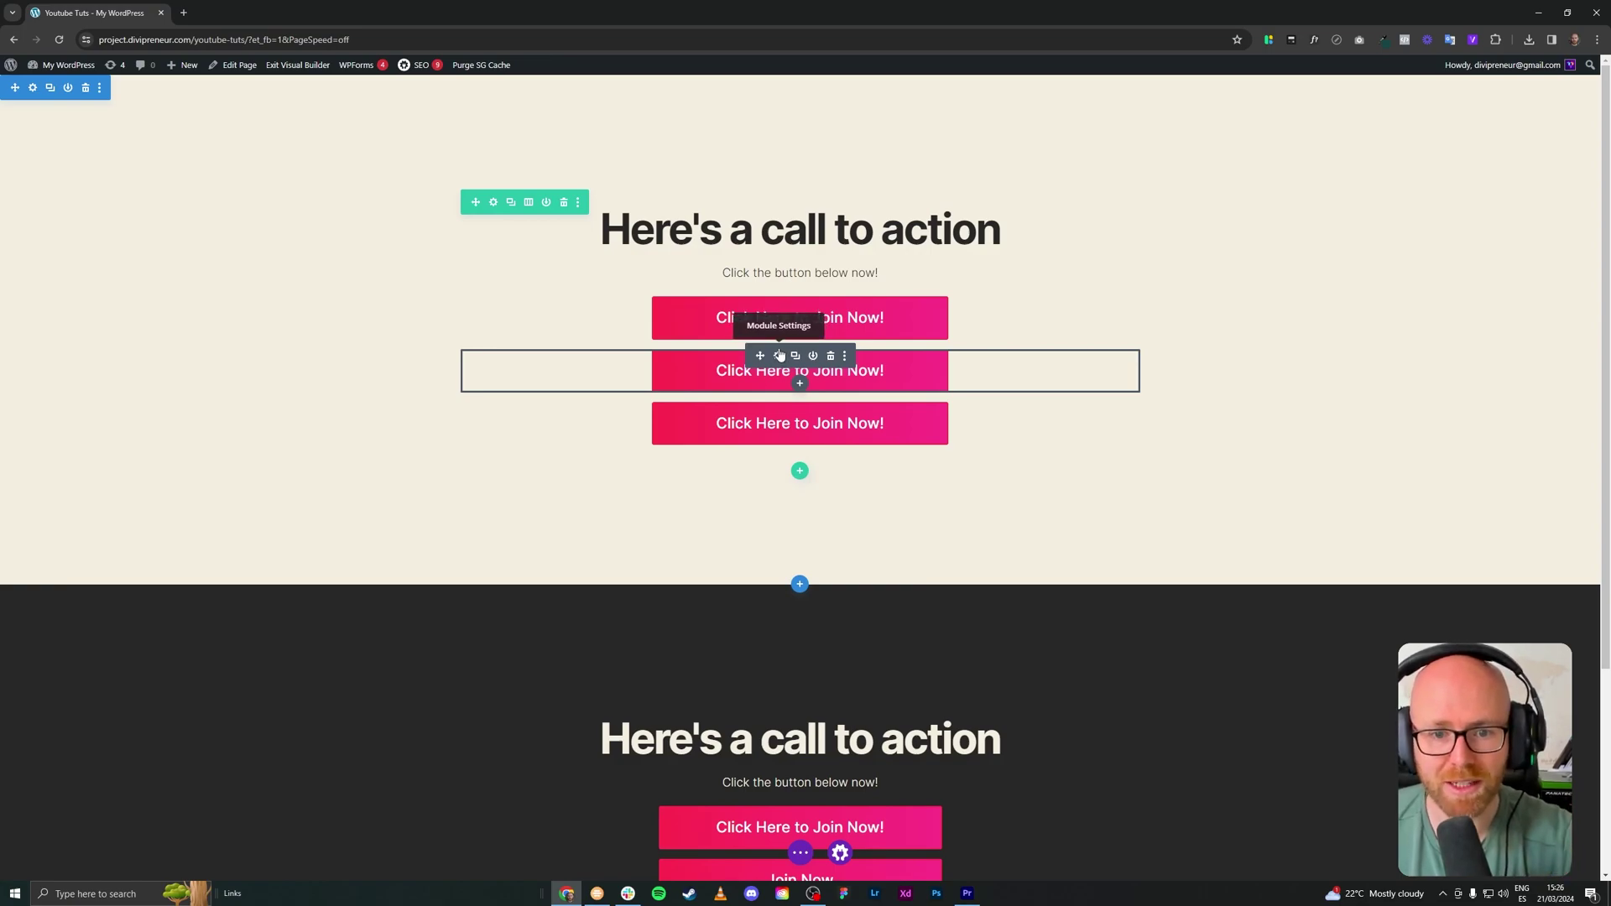
pyautogui.click(781, 356)
pyautogui.tripleClick(1199, 336)
pyautogui.write('Submit Now!')
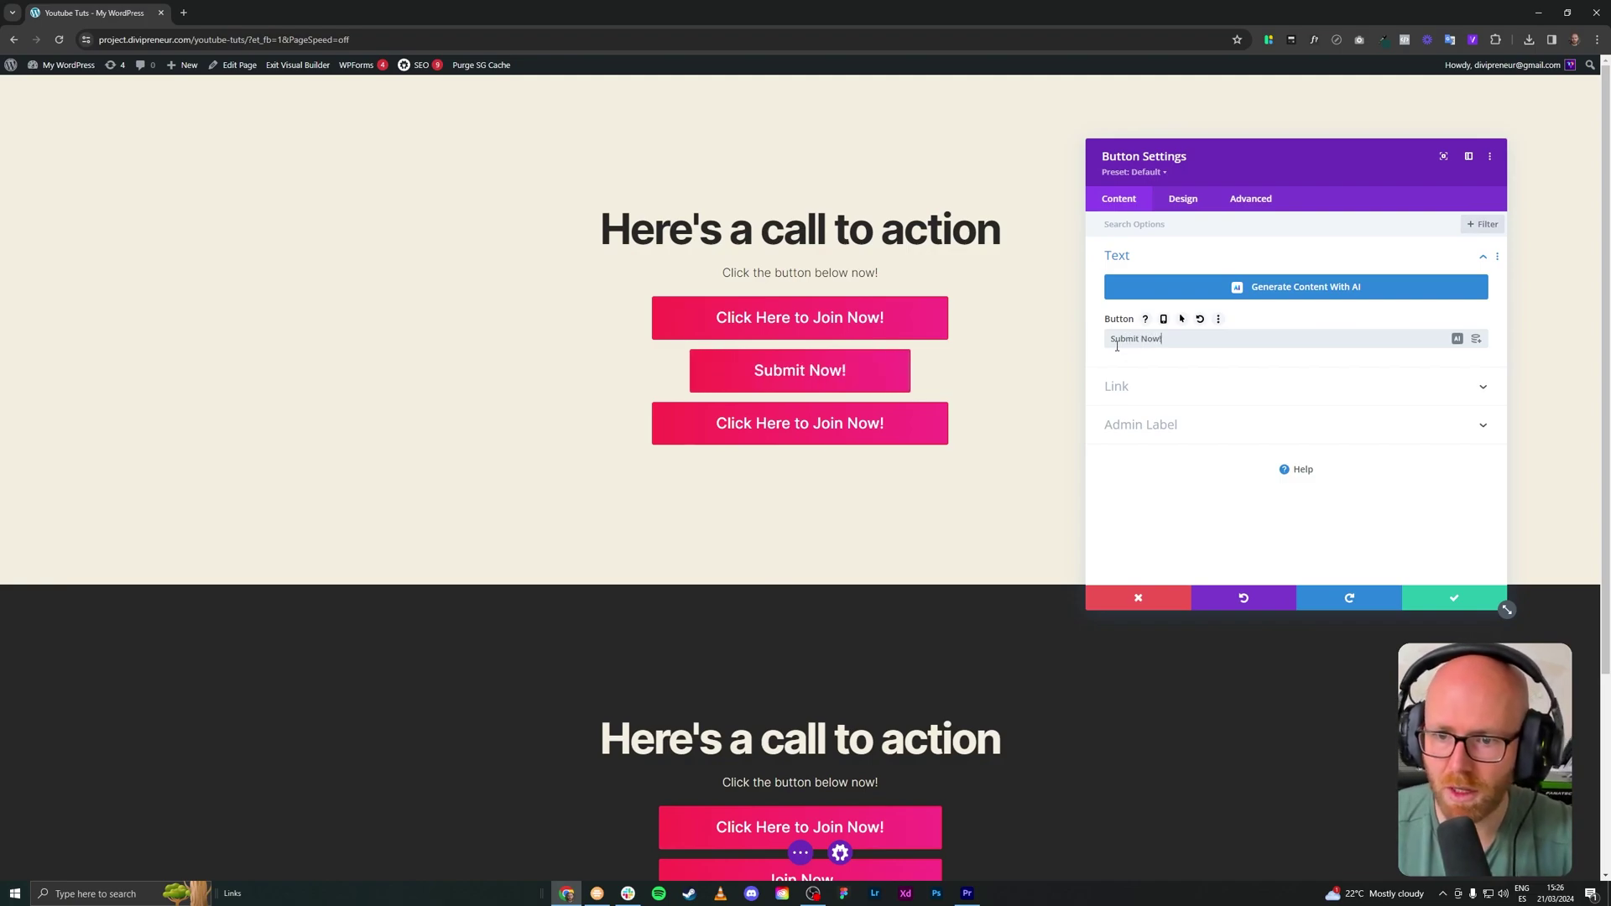
# Raise the button's linked left/right padding from 130px through 140px and 150px to 160px.
pyautogui.click(1183, 198)
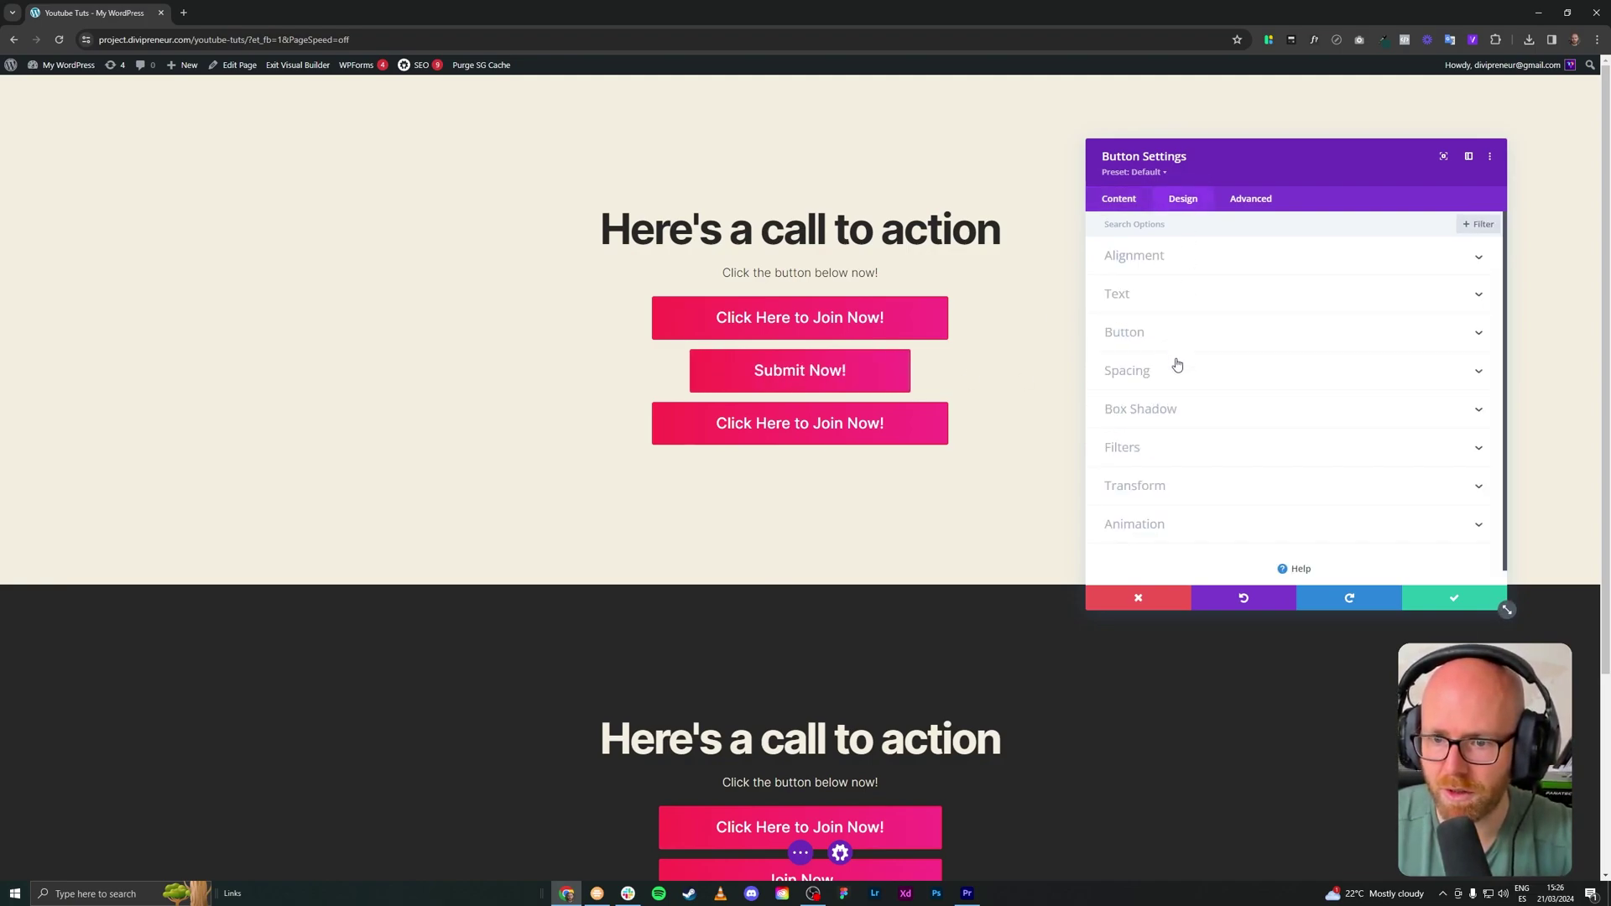
pyautogui.click(1169, 372)
pyautogui.click(1317, 377)
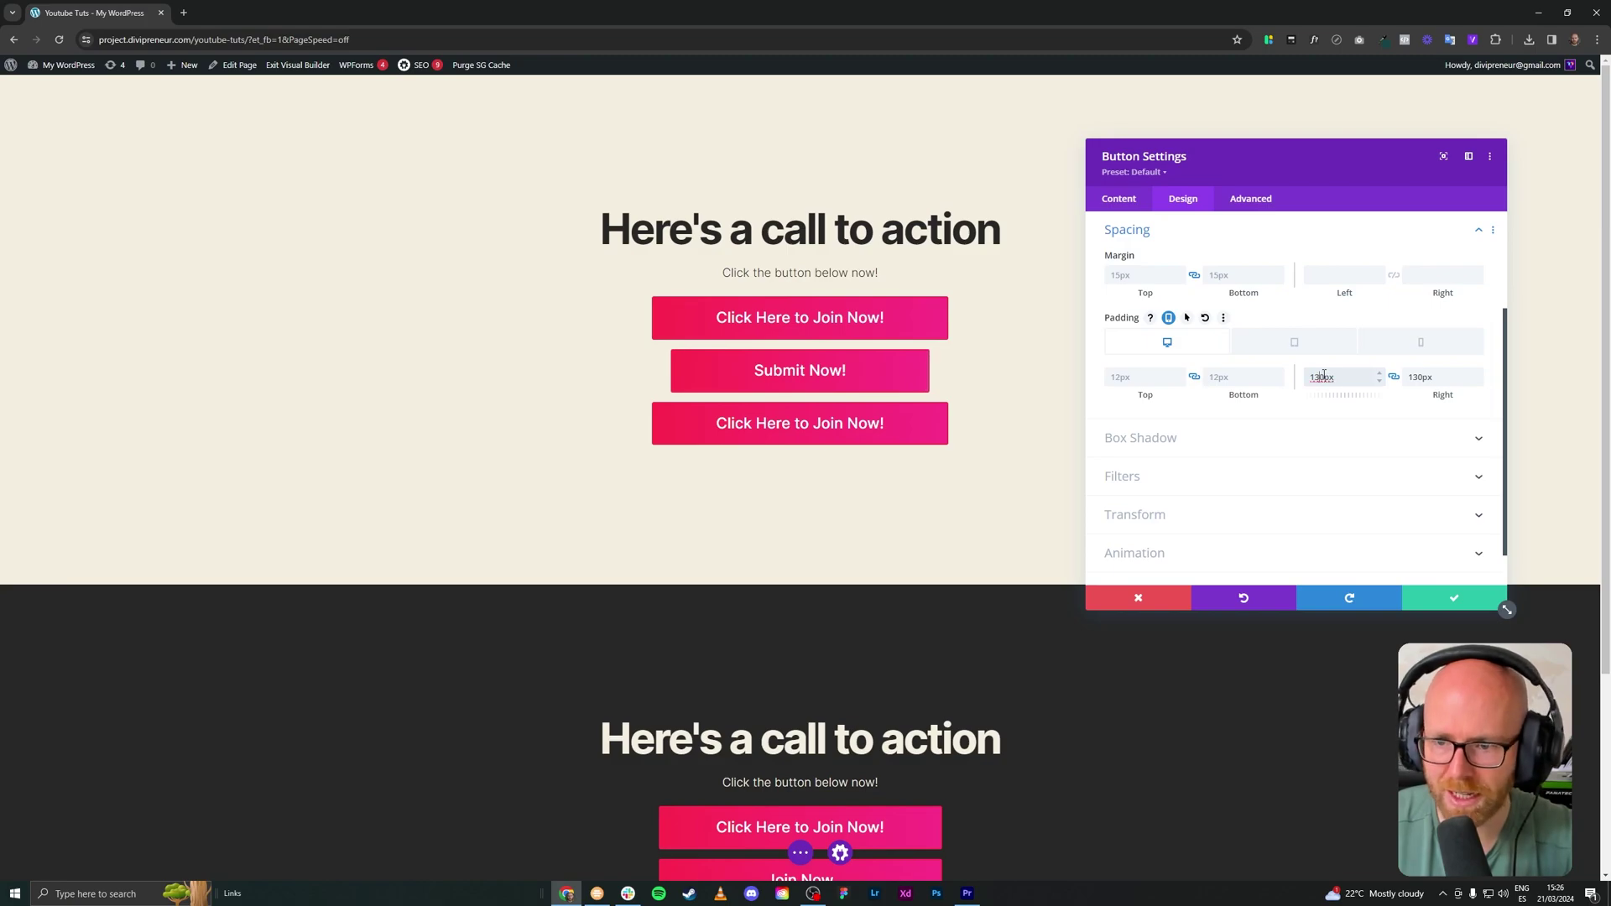
pyautogui.press('BackSpace')
pyautogui.write('4')
pyautogui.press('BackSpace')
pyautogui.write('5')
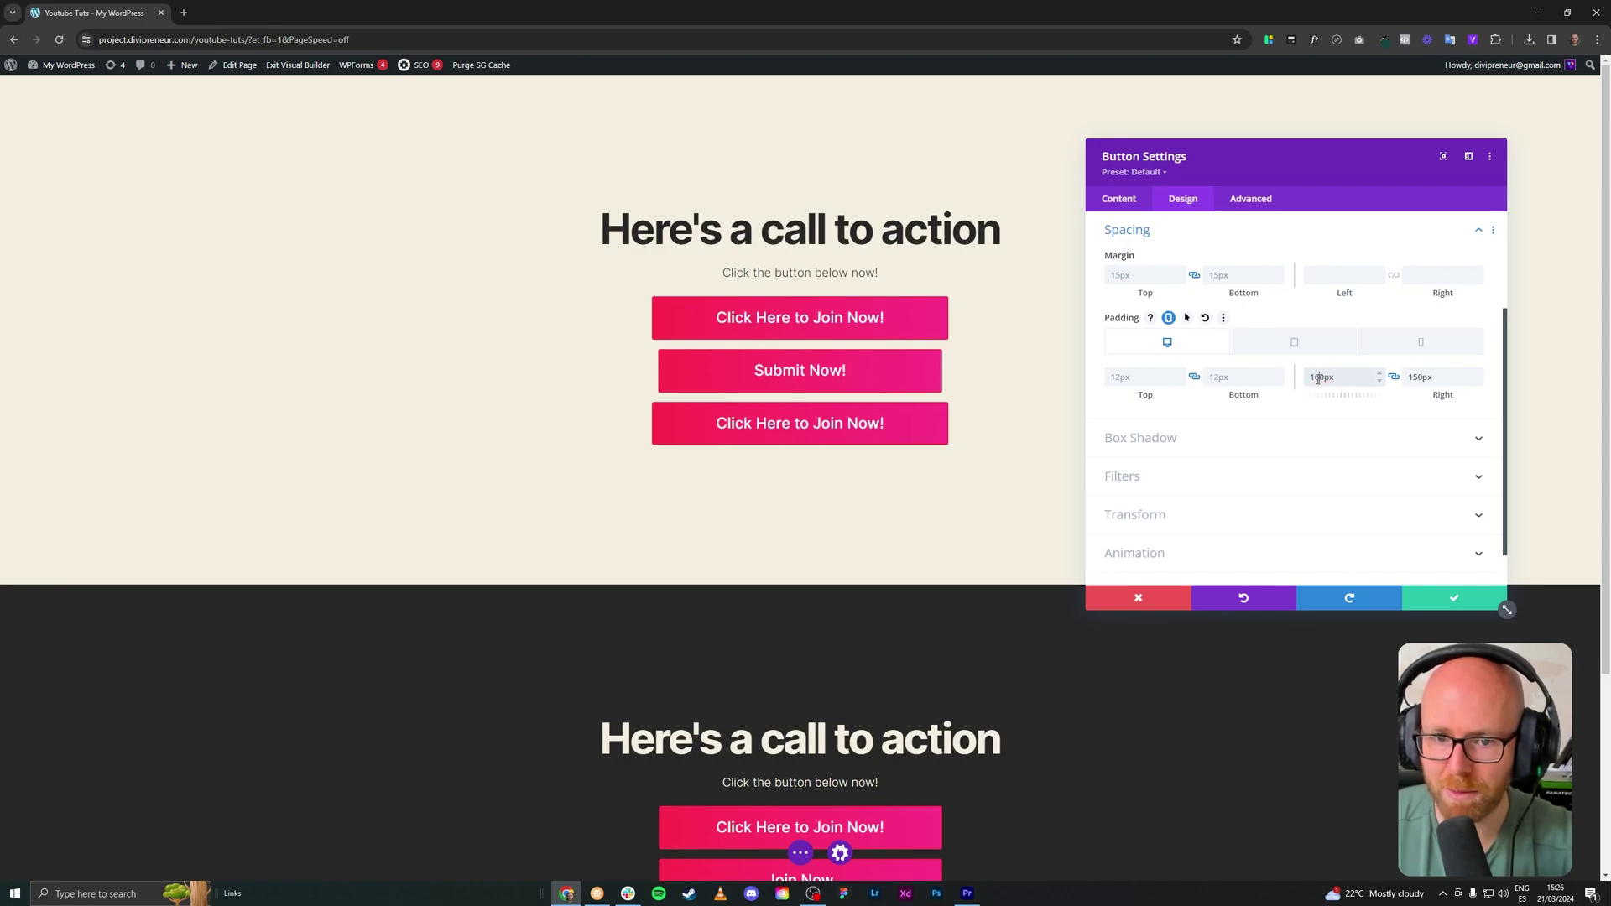
pyautogui.press('BackSpace')
pyautogui.write('61')
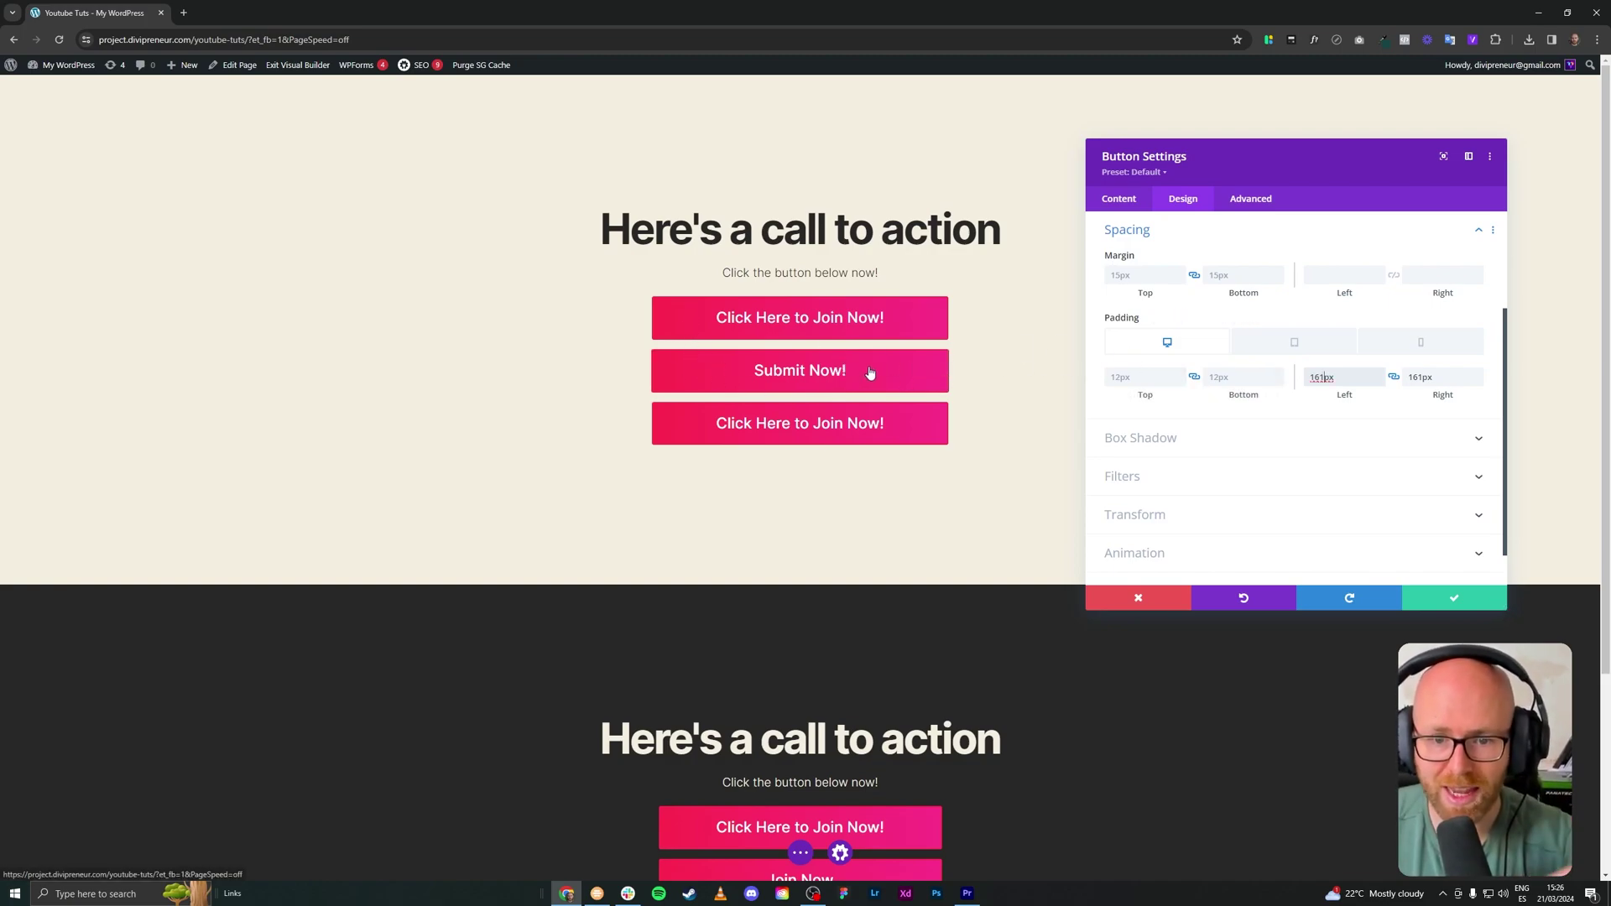
pyautogui.scroll(3, 1176, 418)
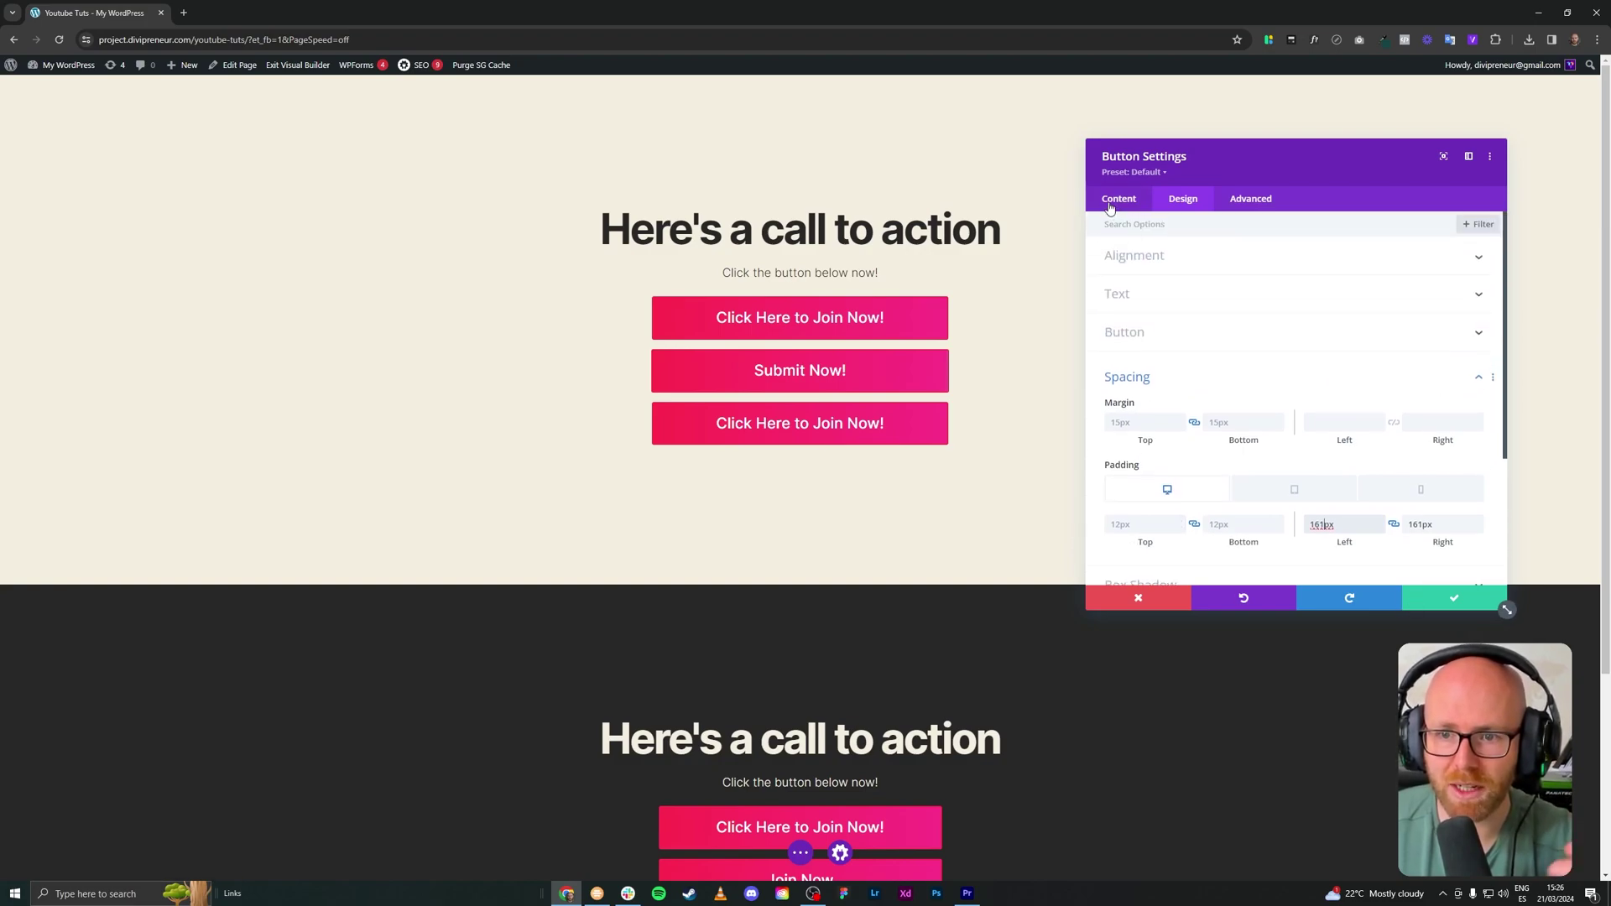
# Replace the button text with 'Sign Up!'.
pyautogui.click(1119, 198)
pyautogui.click(1259, 256)
pyautogui.moveTo(1163, 339); pyautogui.dragTo(1115, 340)
pyautogui.write('Sign Up!')
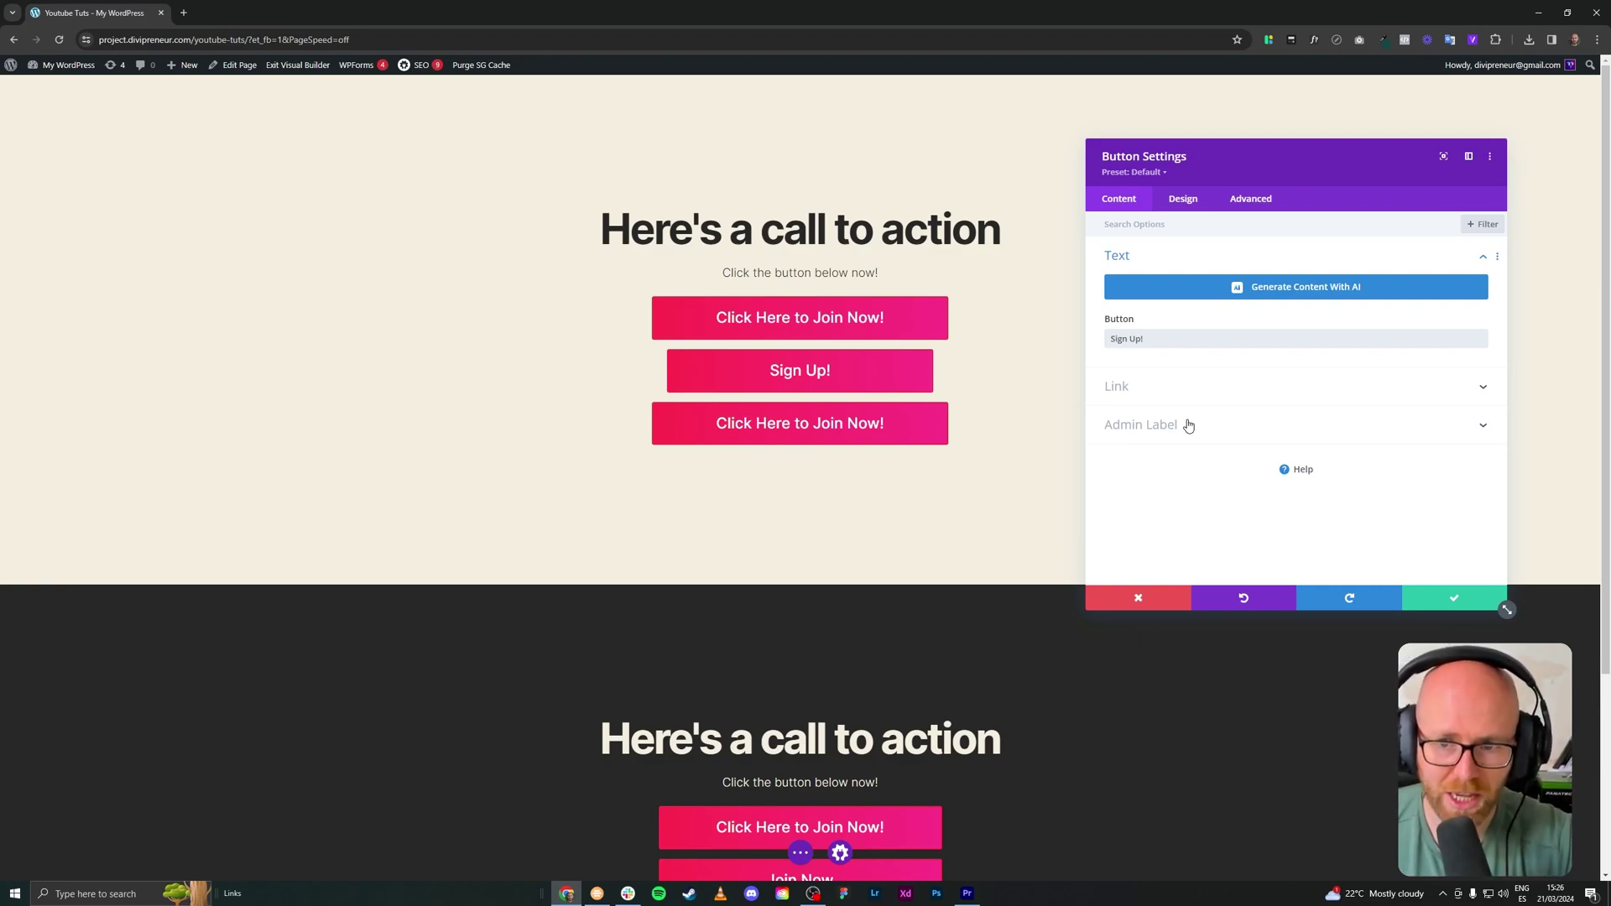
# Save and close the button module settings.
pyautogui.scroll(-3, 950, 472)
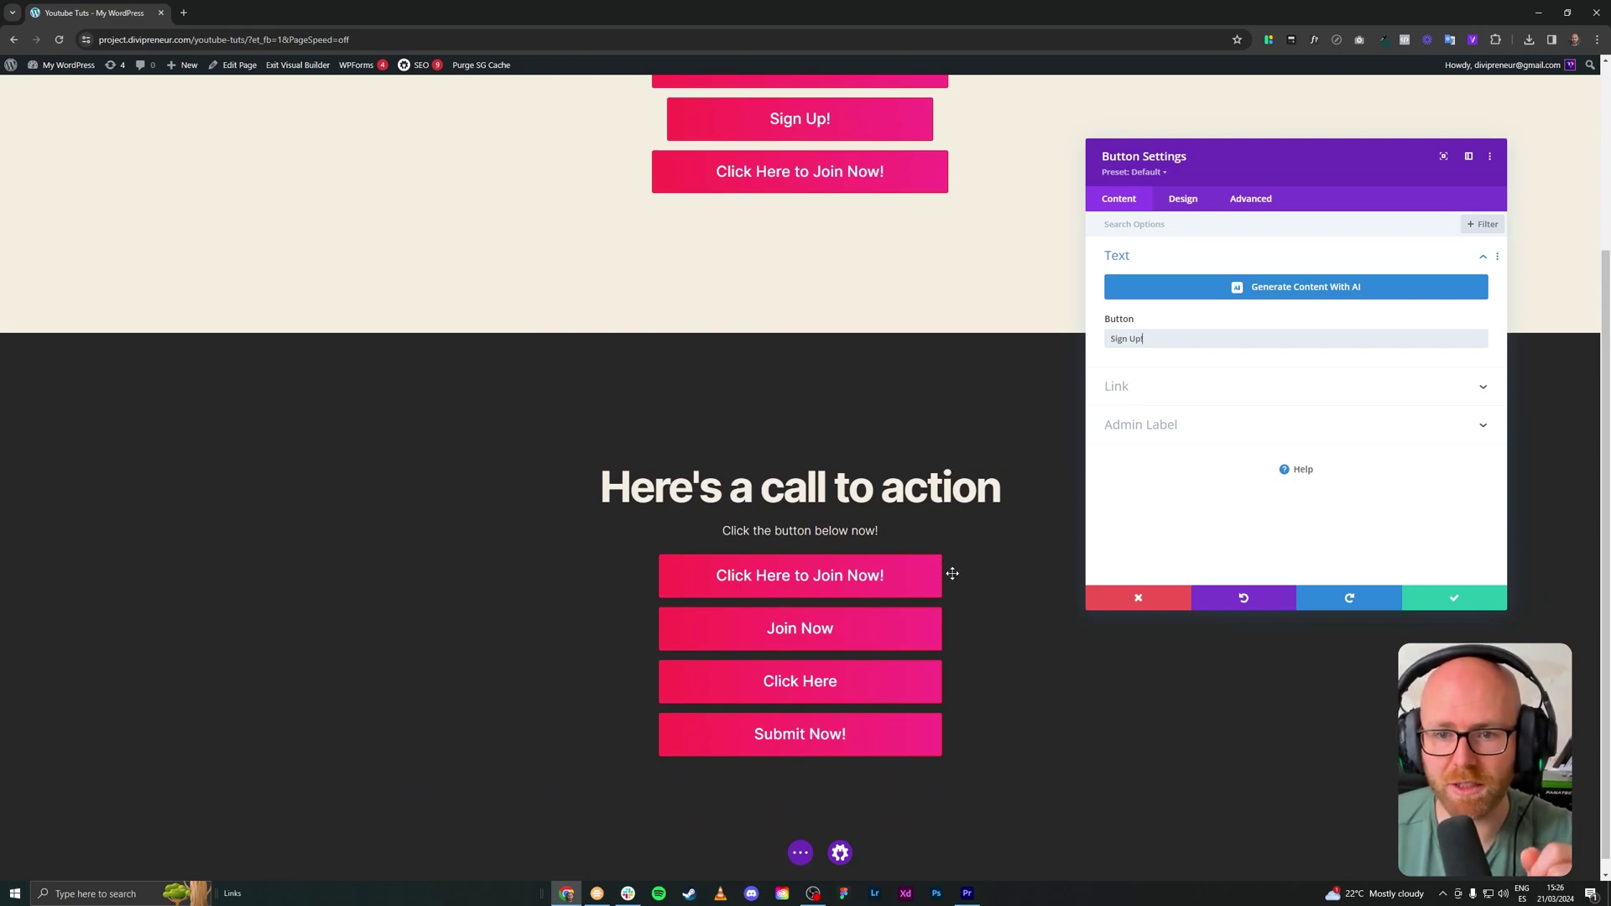
pyautogui.click(1453, 598)
pyautogui.scroll(2, 1003, 506)
pyautogui.scroll(1, 997, 509)
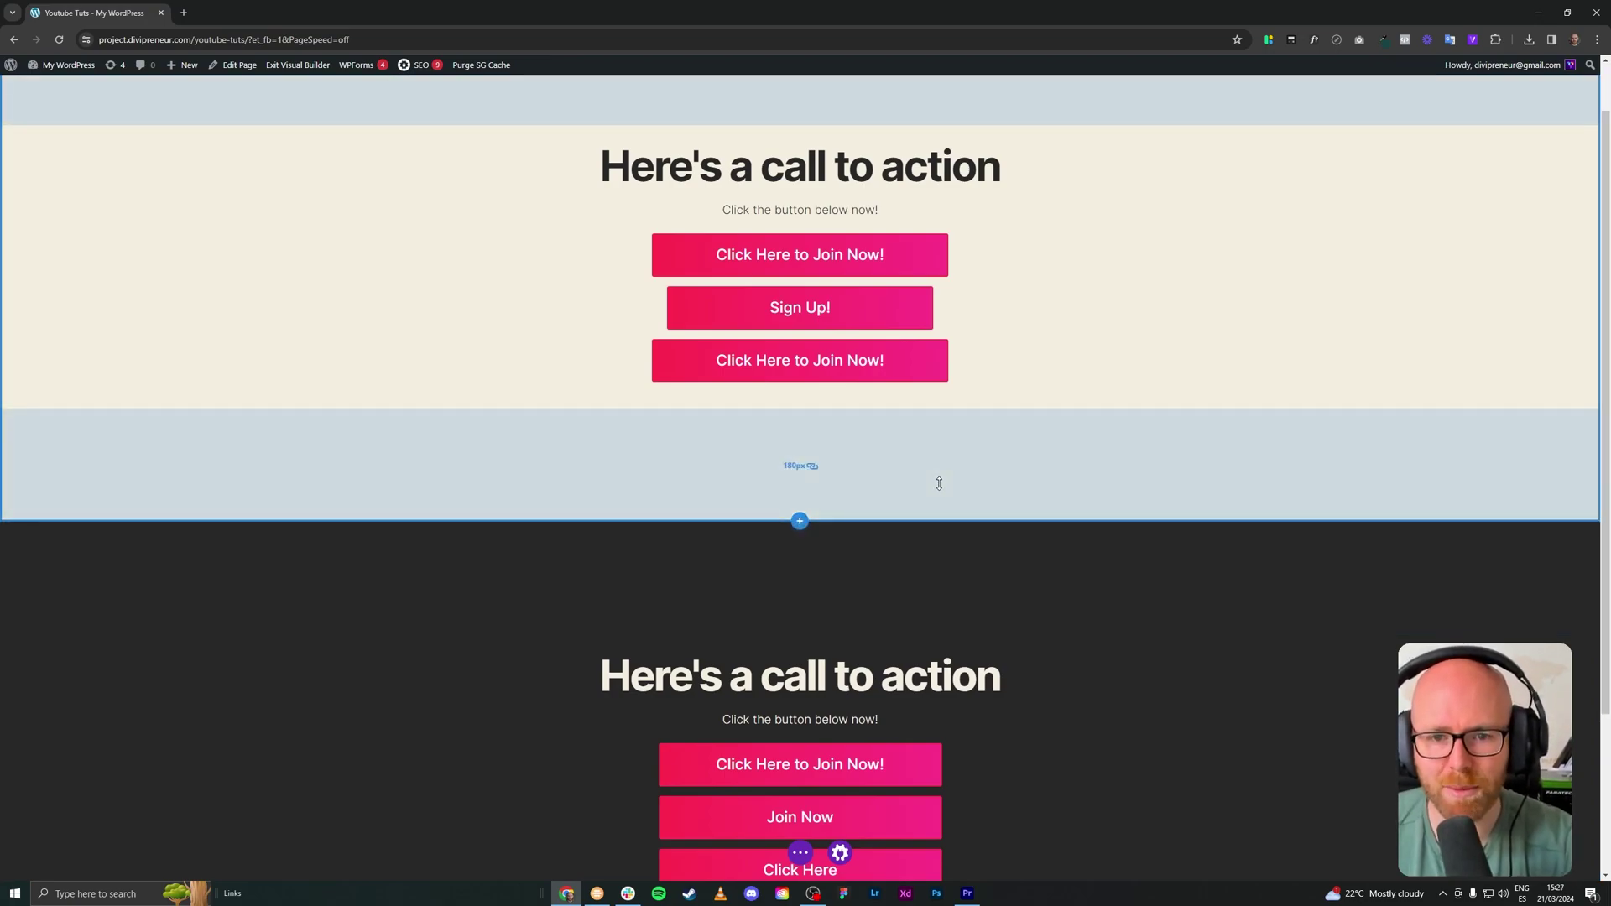
# Switch the preview from phone back to desktop and check the lower 'Click Here to Join Now!' button.
pyautogui.scroll(-3, 939, 484)
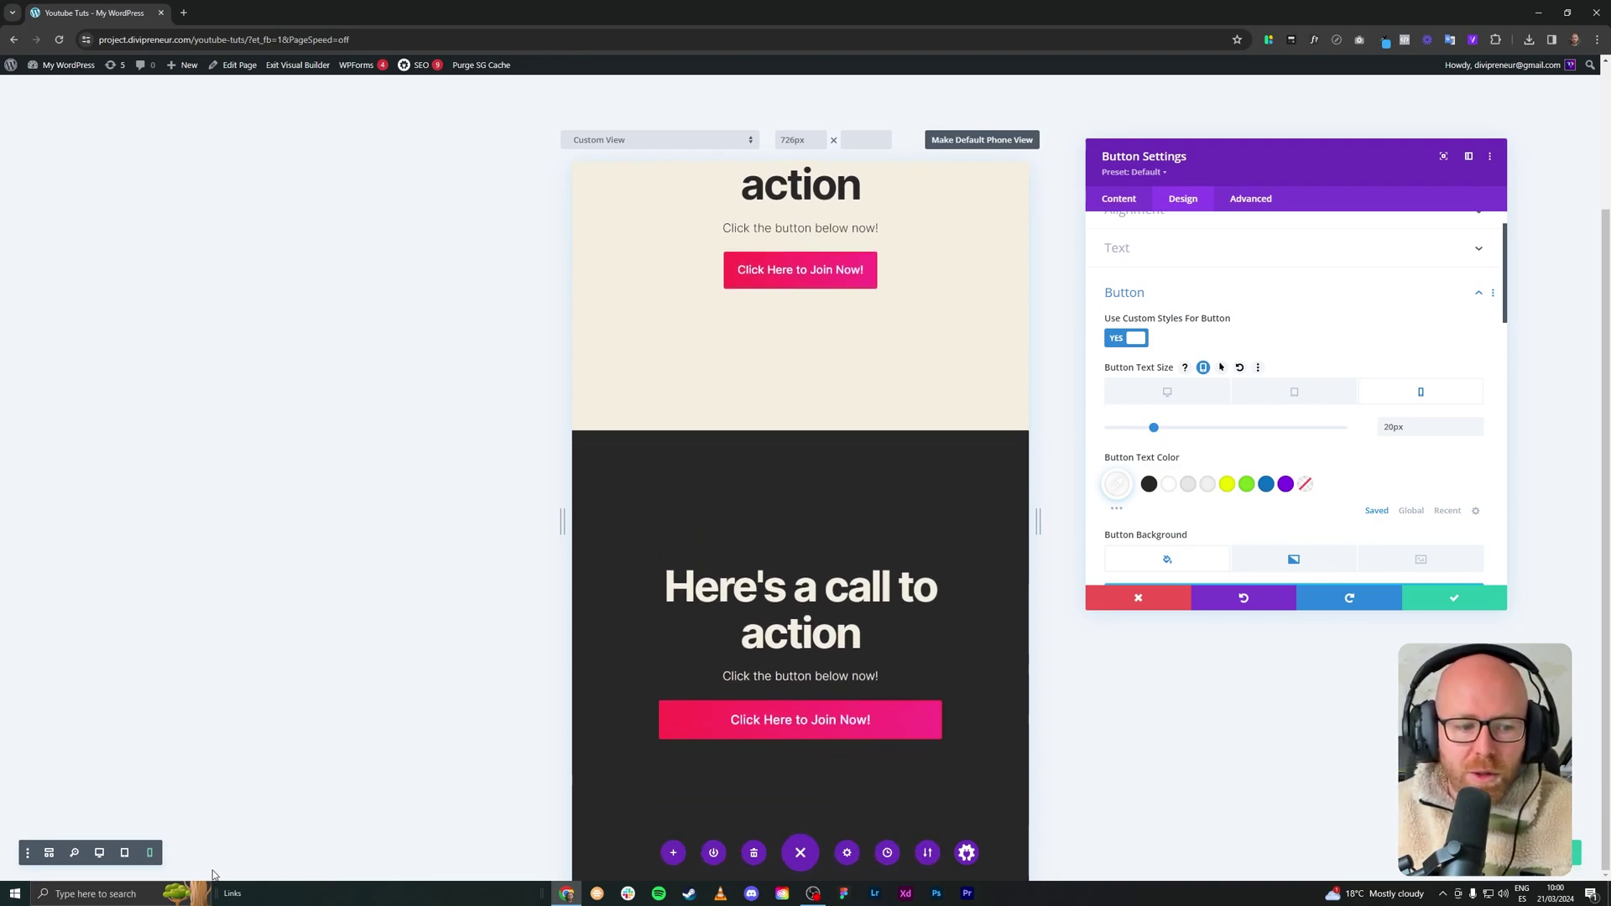
pyautogui.click(99, 853)
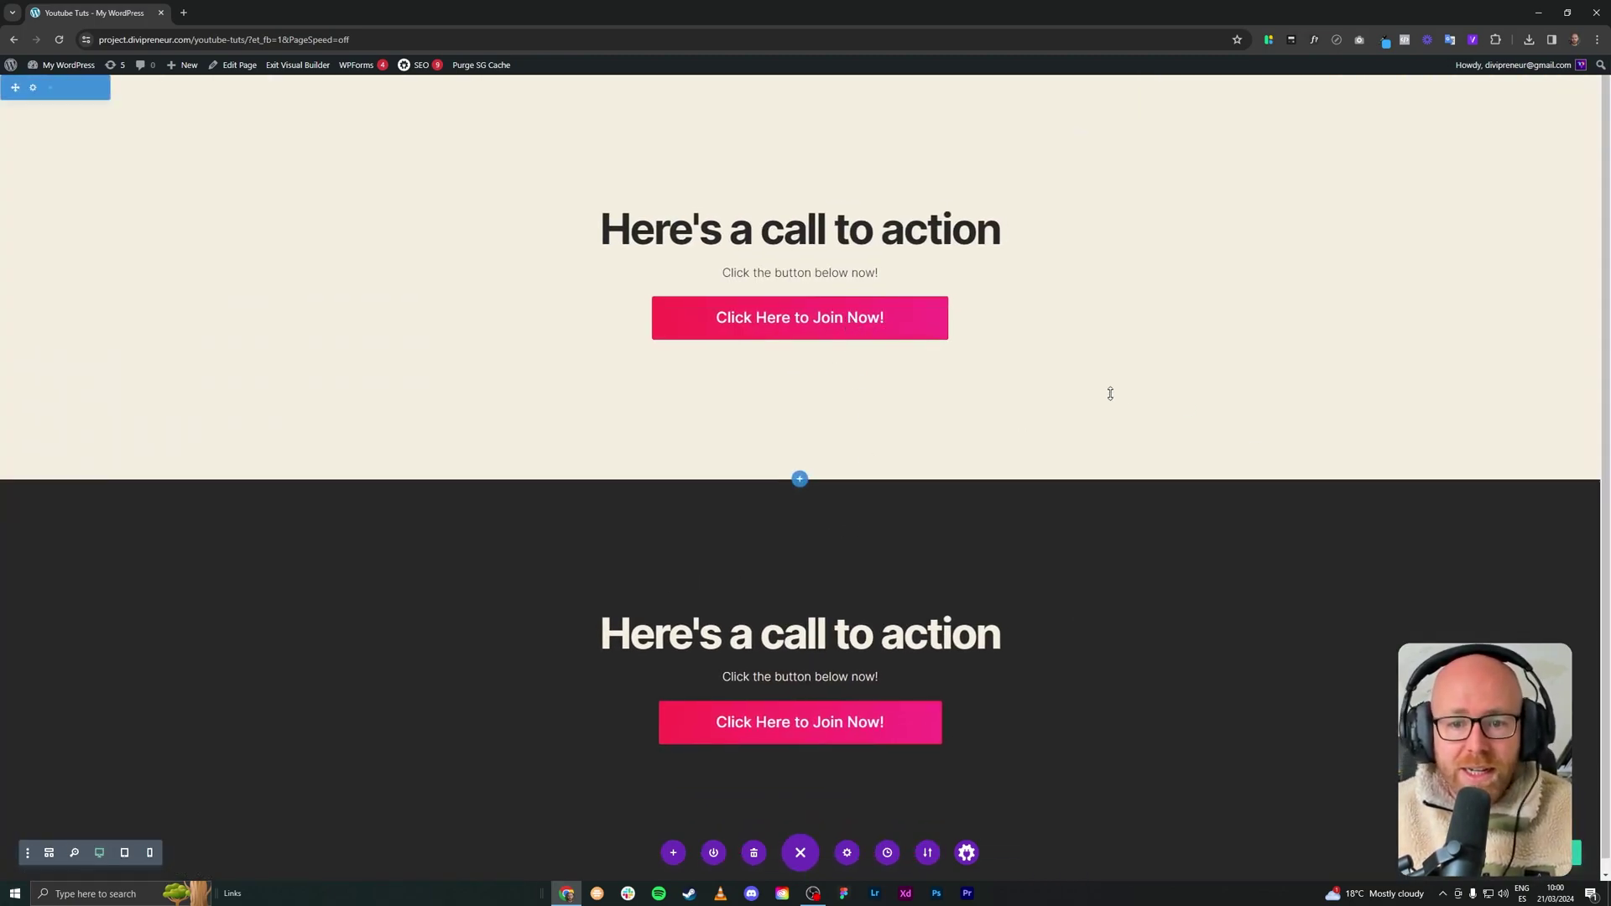
pyautogui.moveTo(1110, 394)
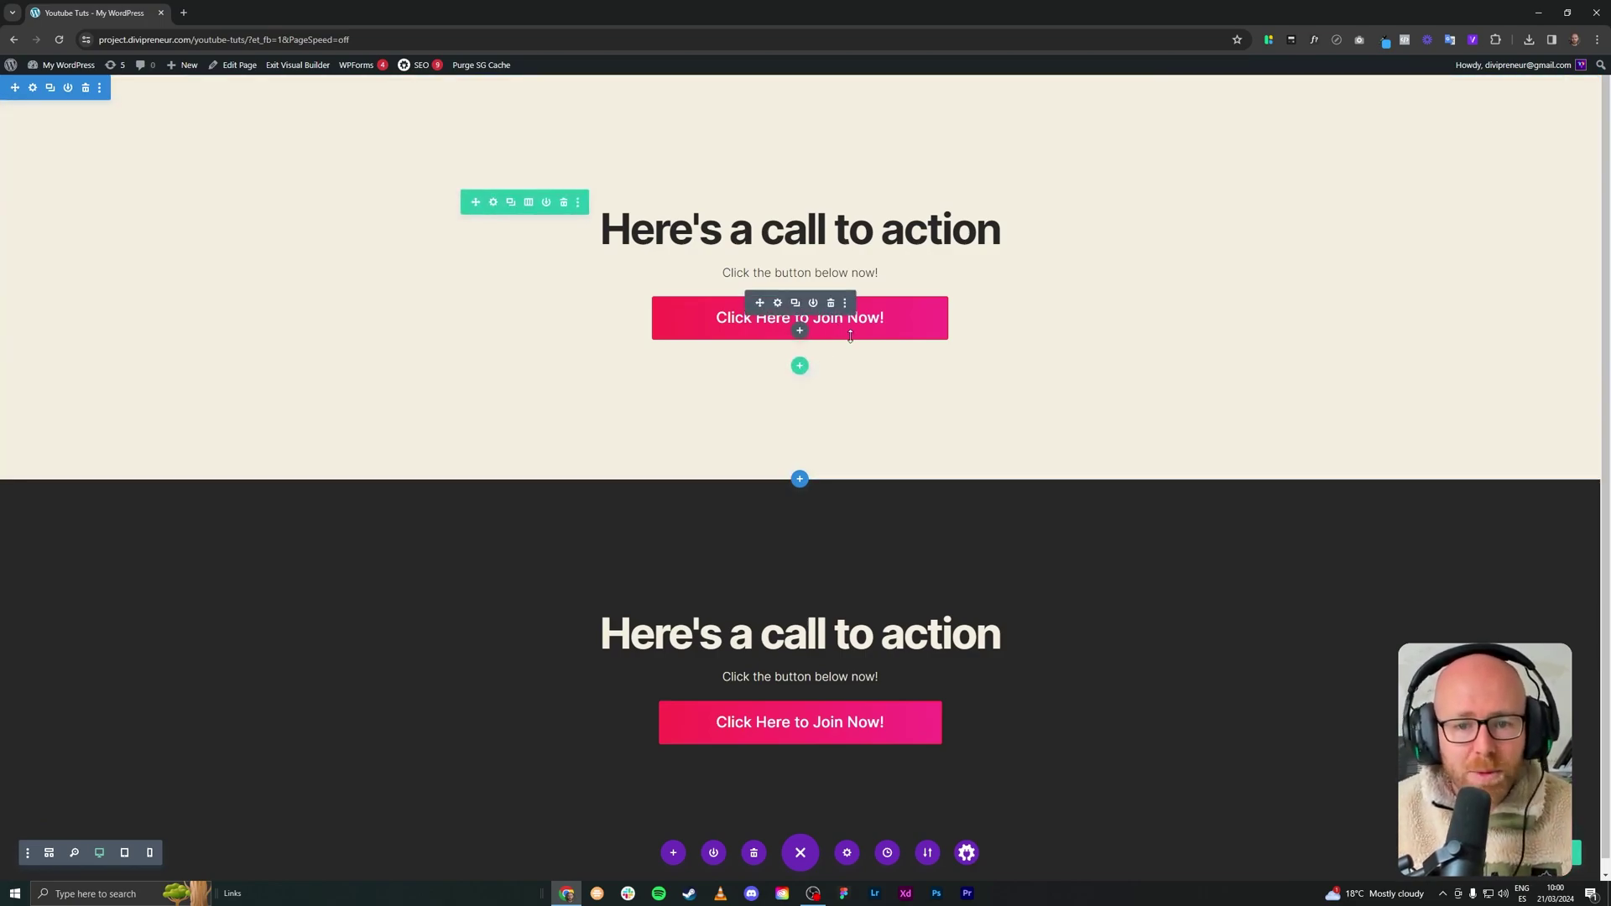
pyautogui.scroll(-1, 795, 703)
pyautogui.moveTo(795, 704)
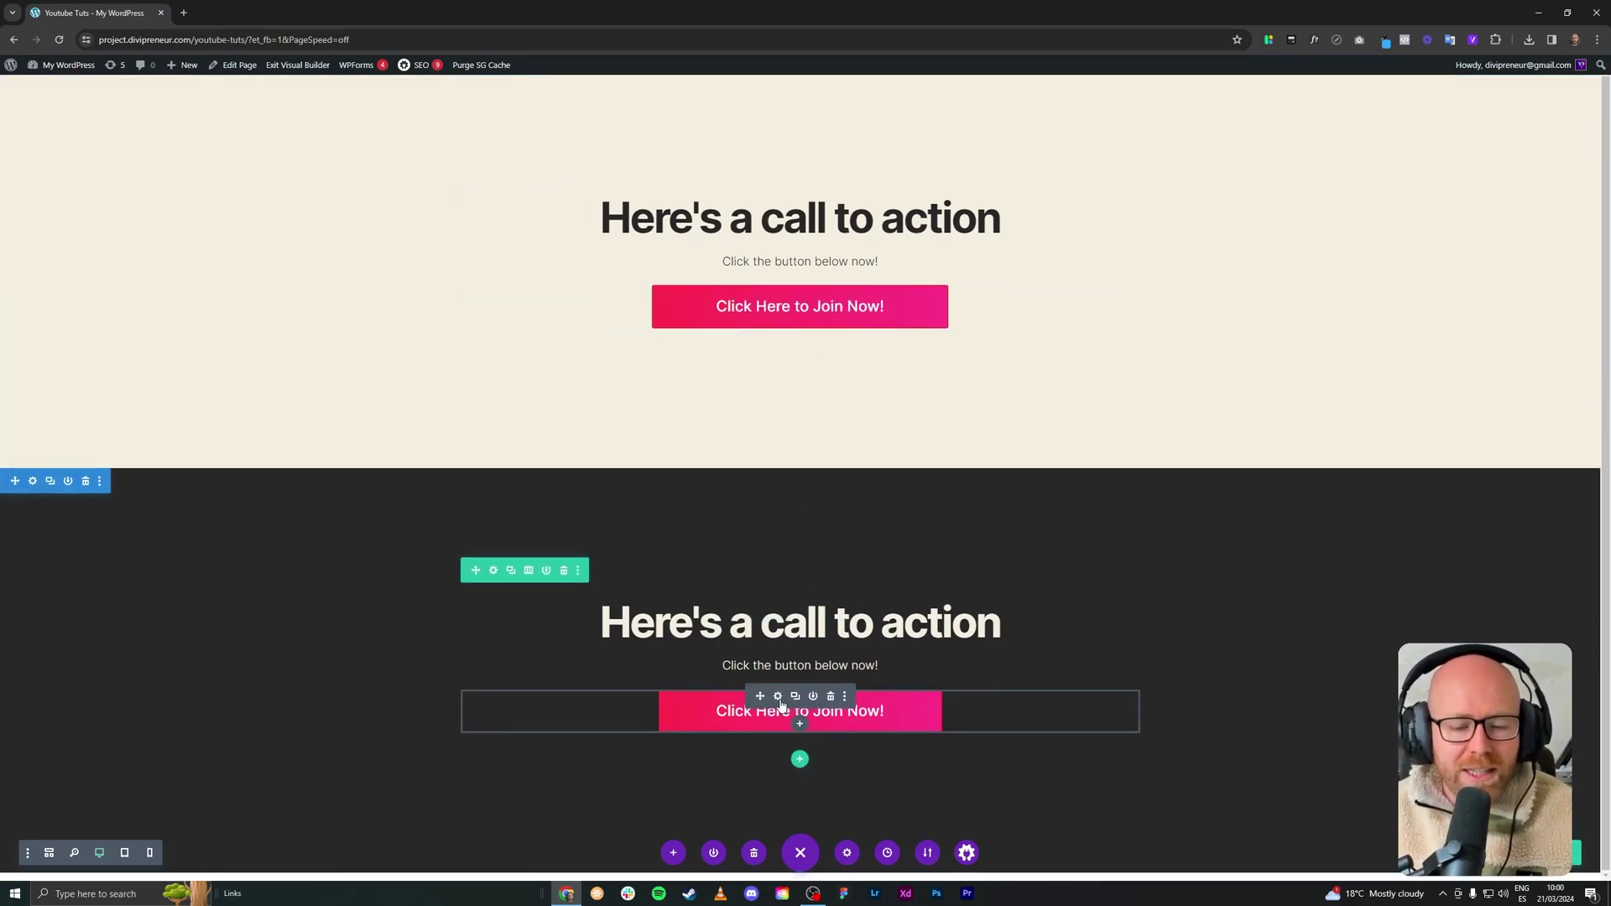